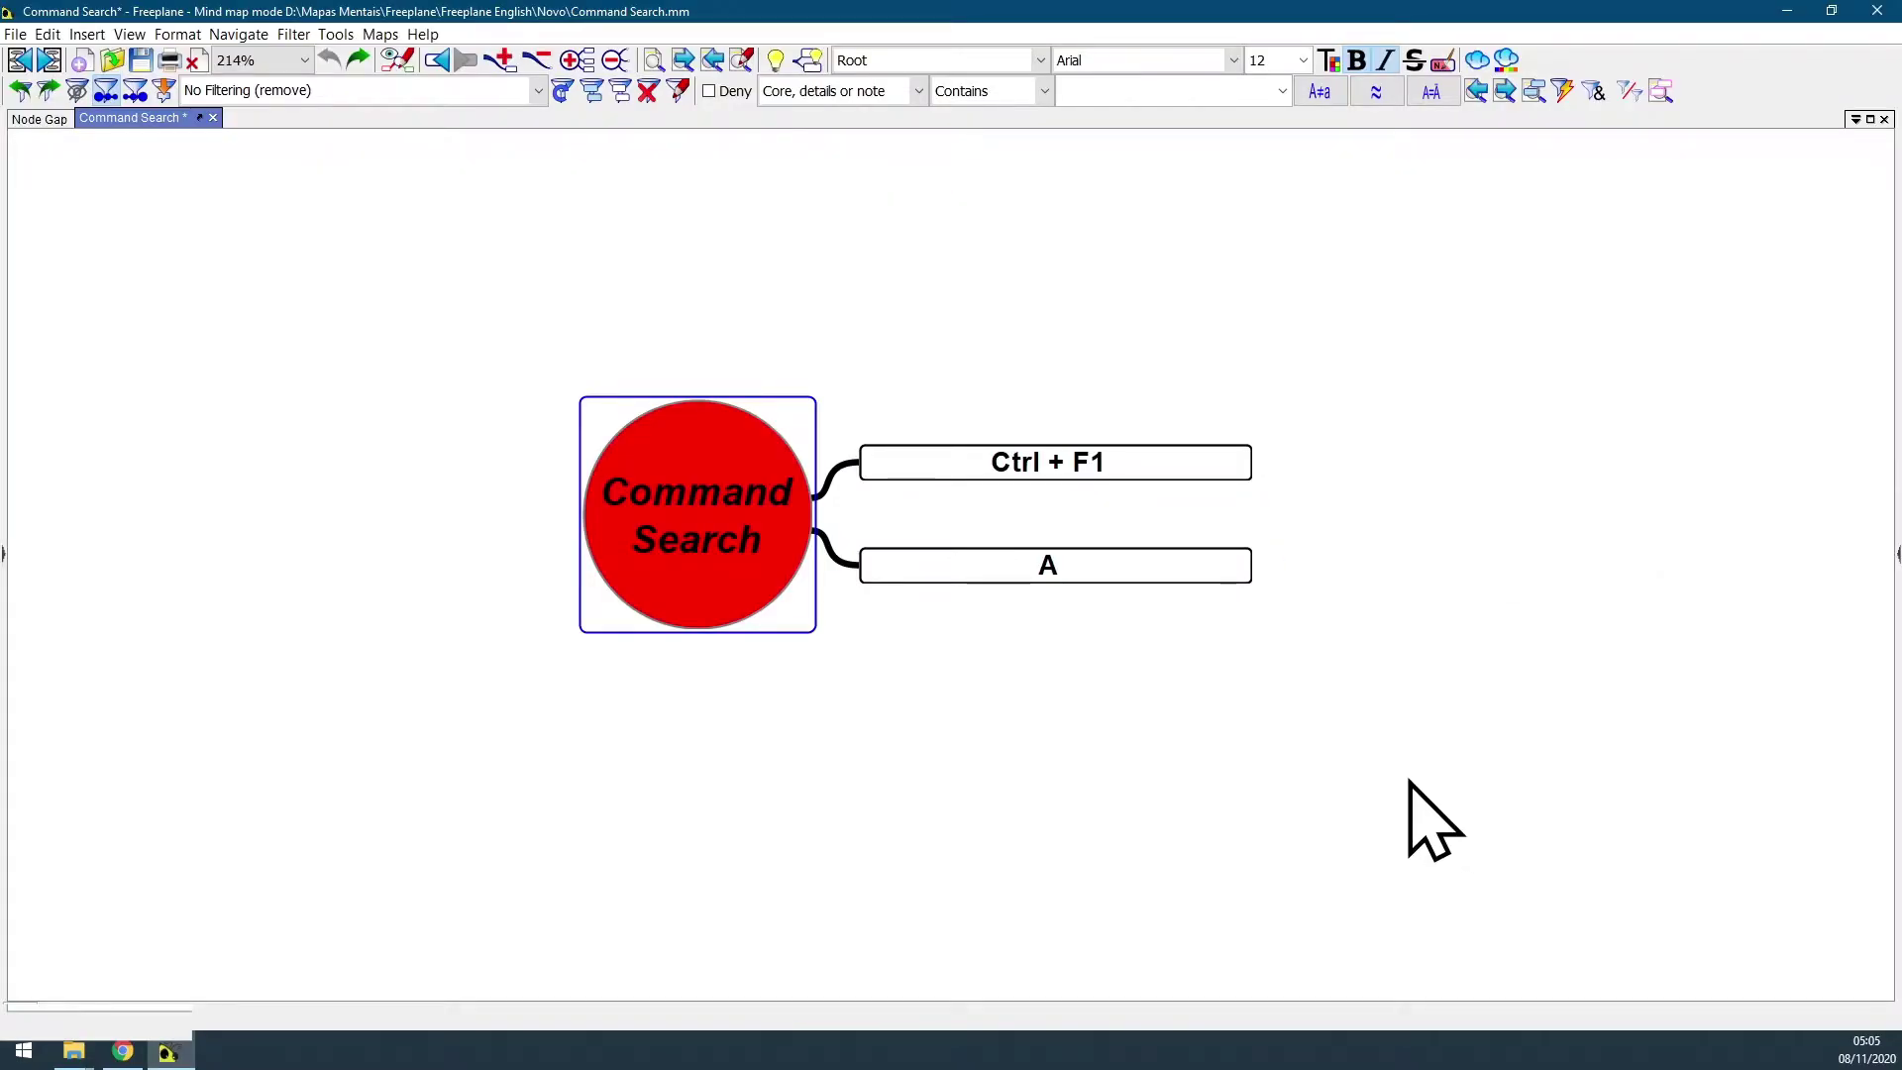
# - Pan the mind map, then open Command Search from the Help menu
pyautogui.moveTo(1409, 780); pyautogui.dragTo(1250, 792)
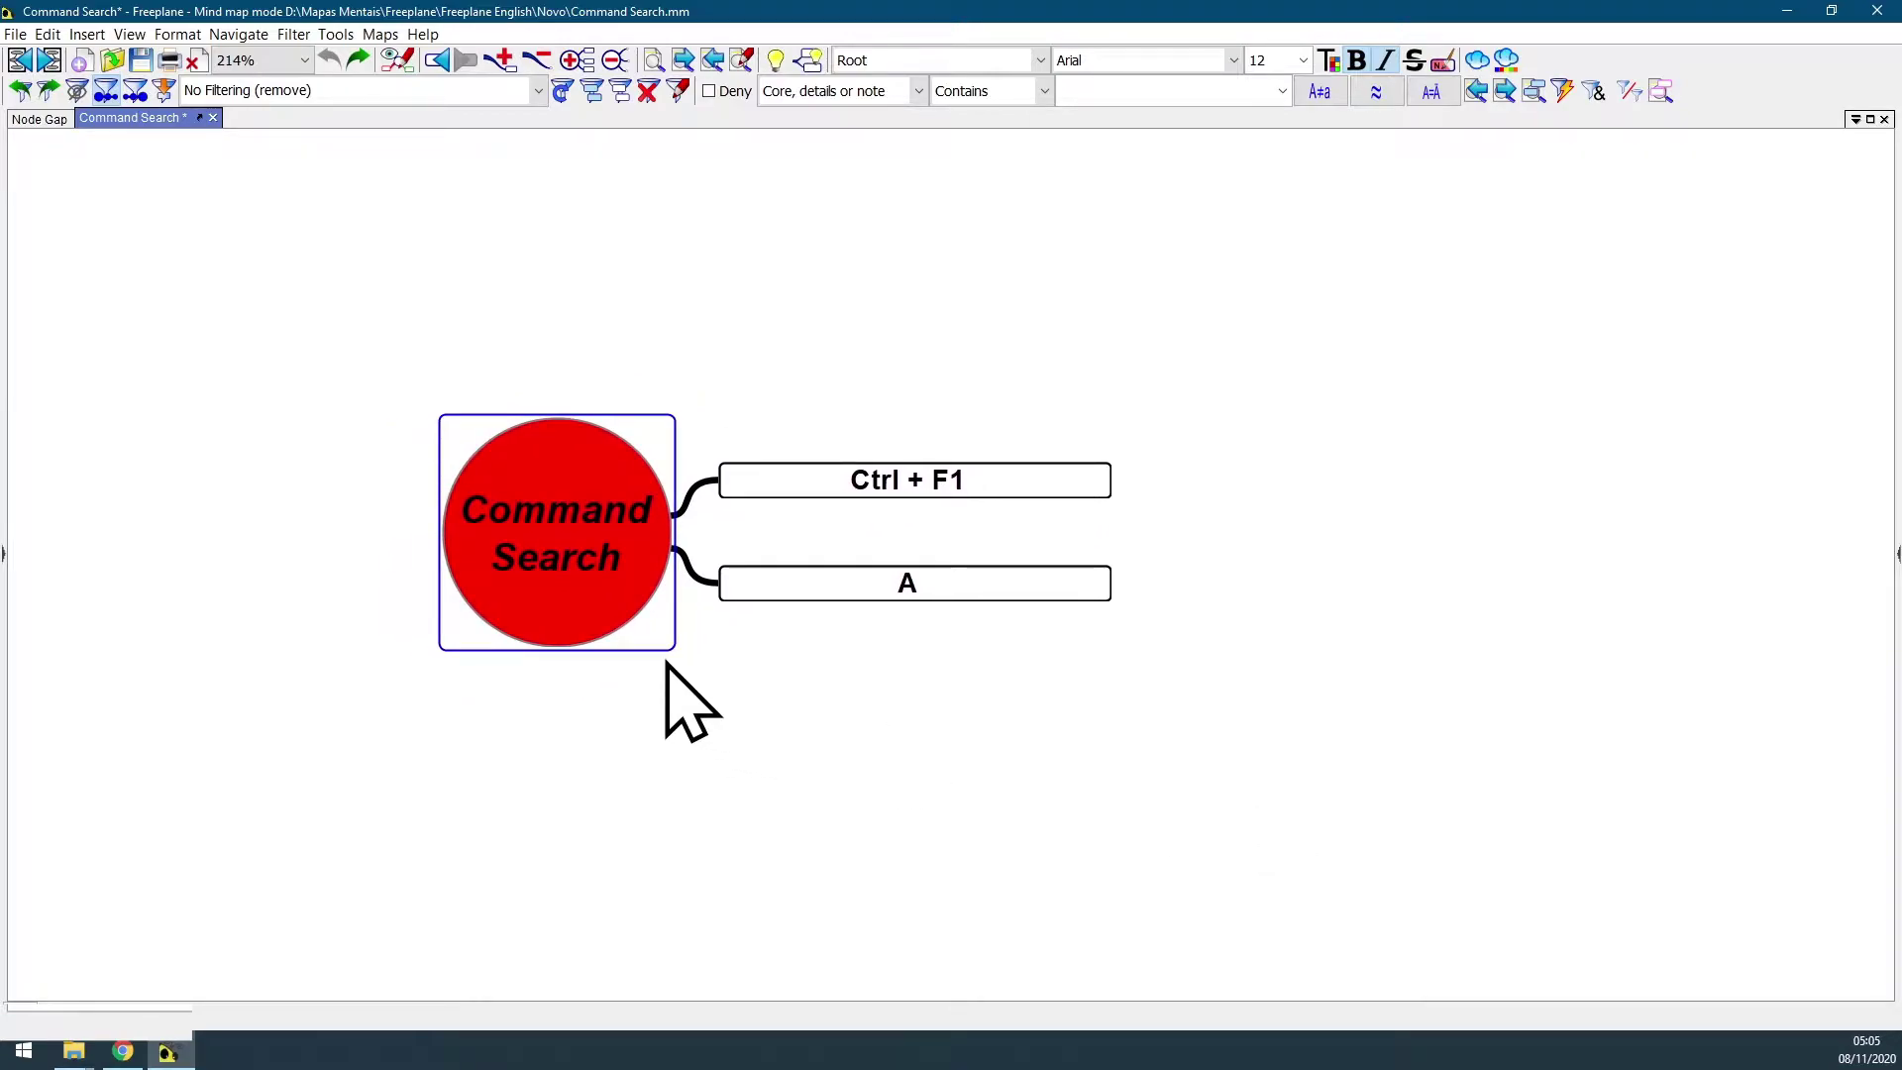
pyautogui.moveTo(664, 661); pyautogui.dragTo(727, 663)
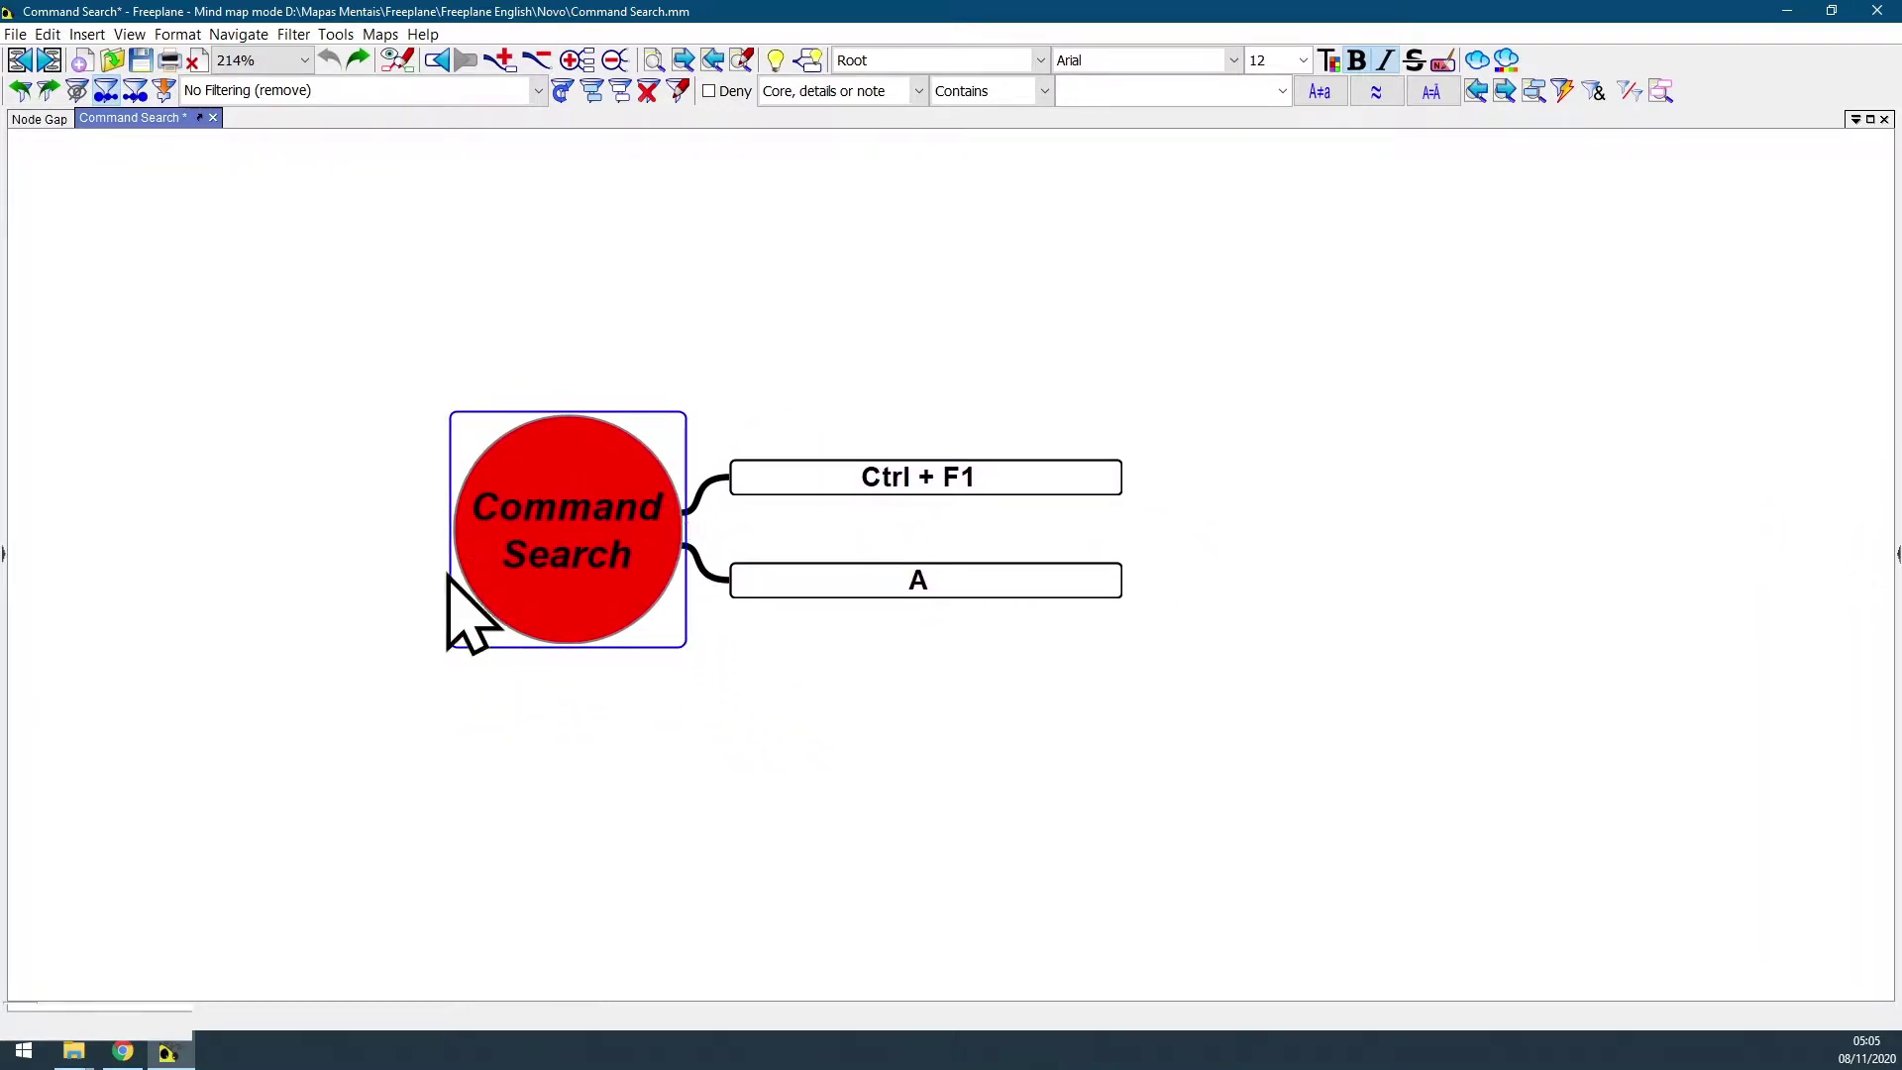
pyautogui.moveTo(684, 685); pyautogui.dragTo(711, 711)
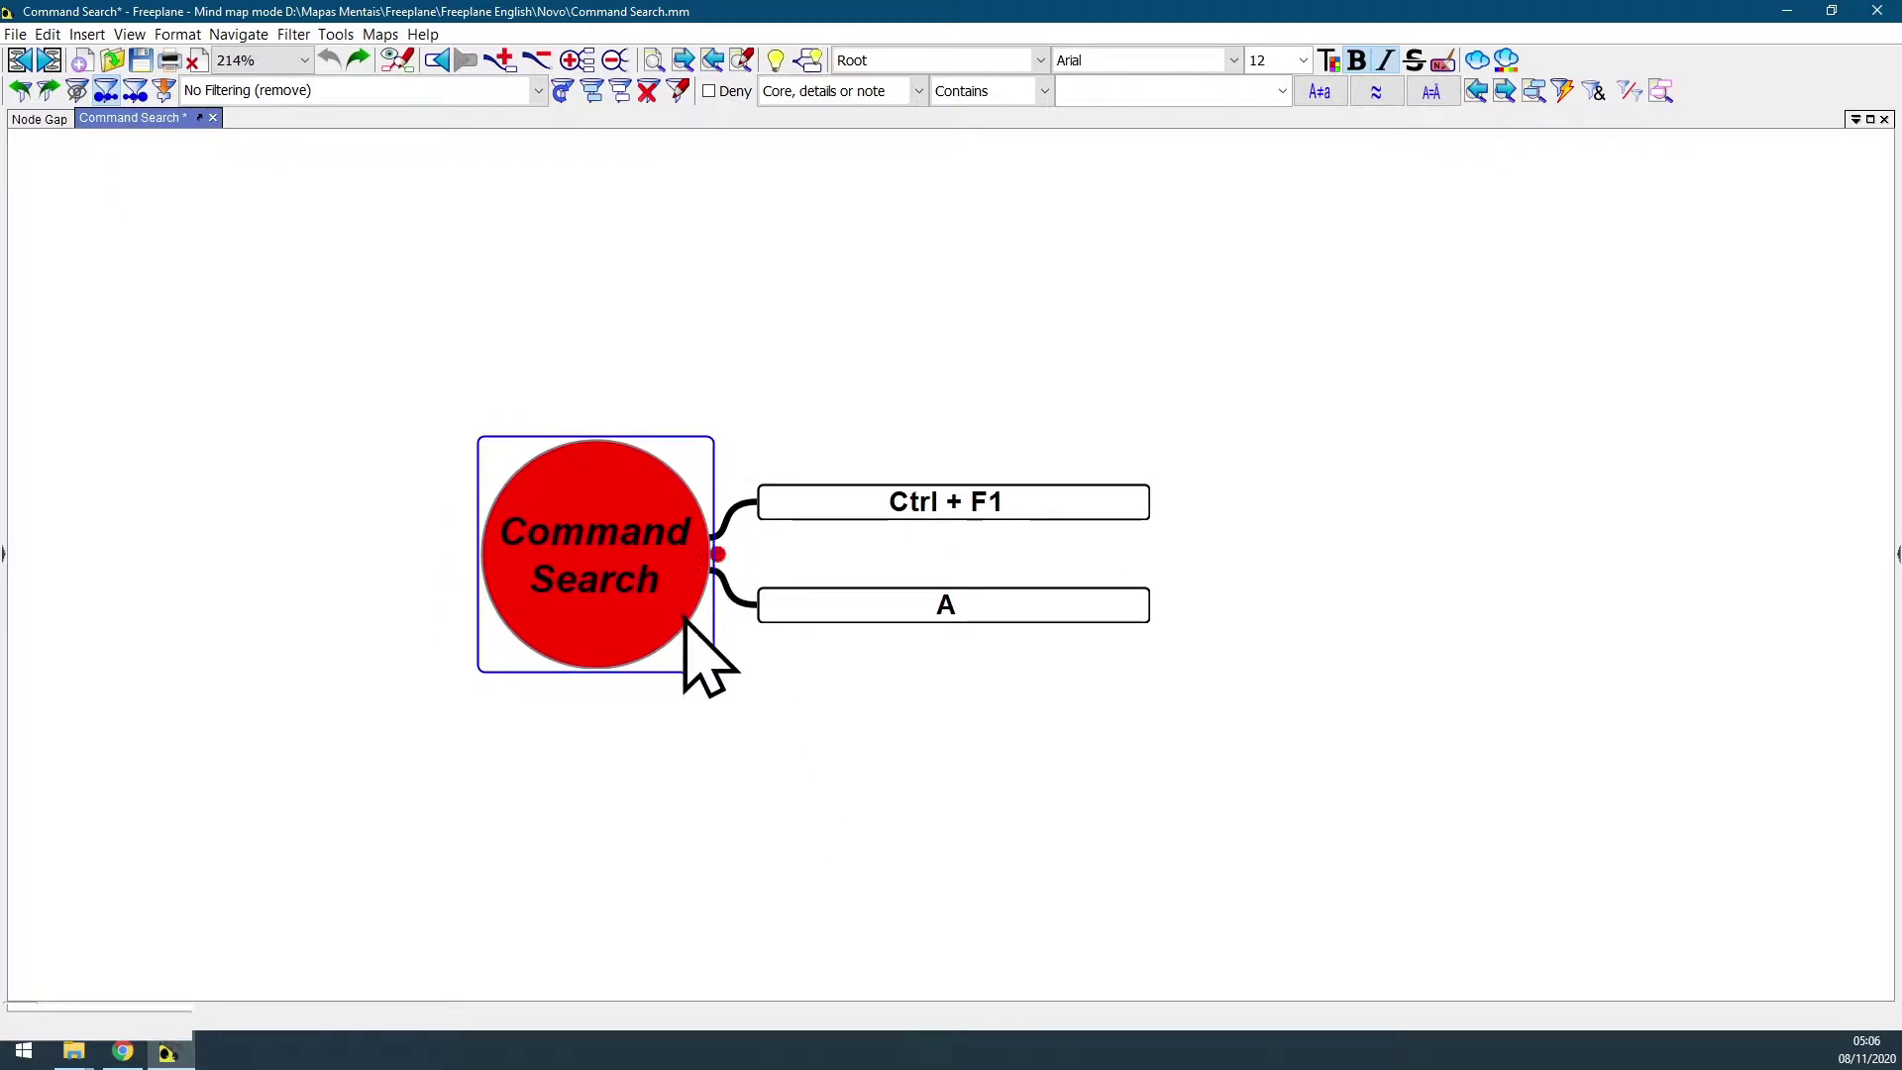
pyautogui.moveTo(862, 713); pyautogui.dragTo(1061, 764)
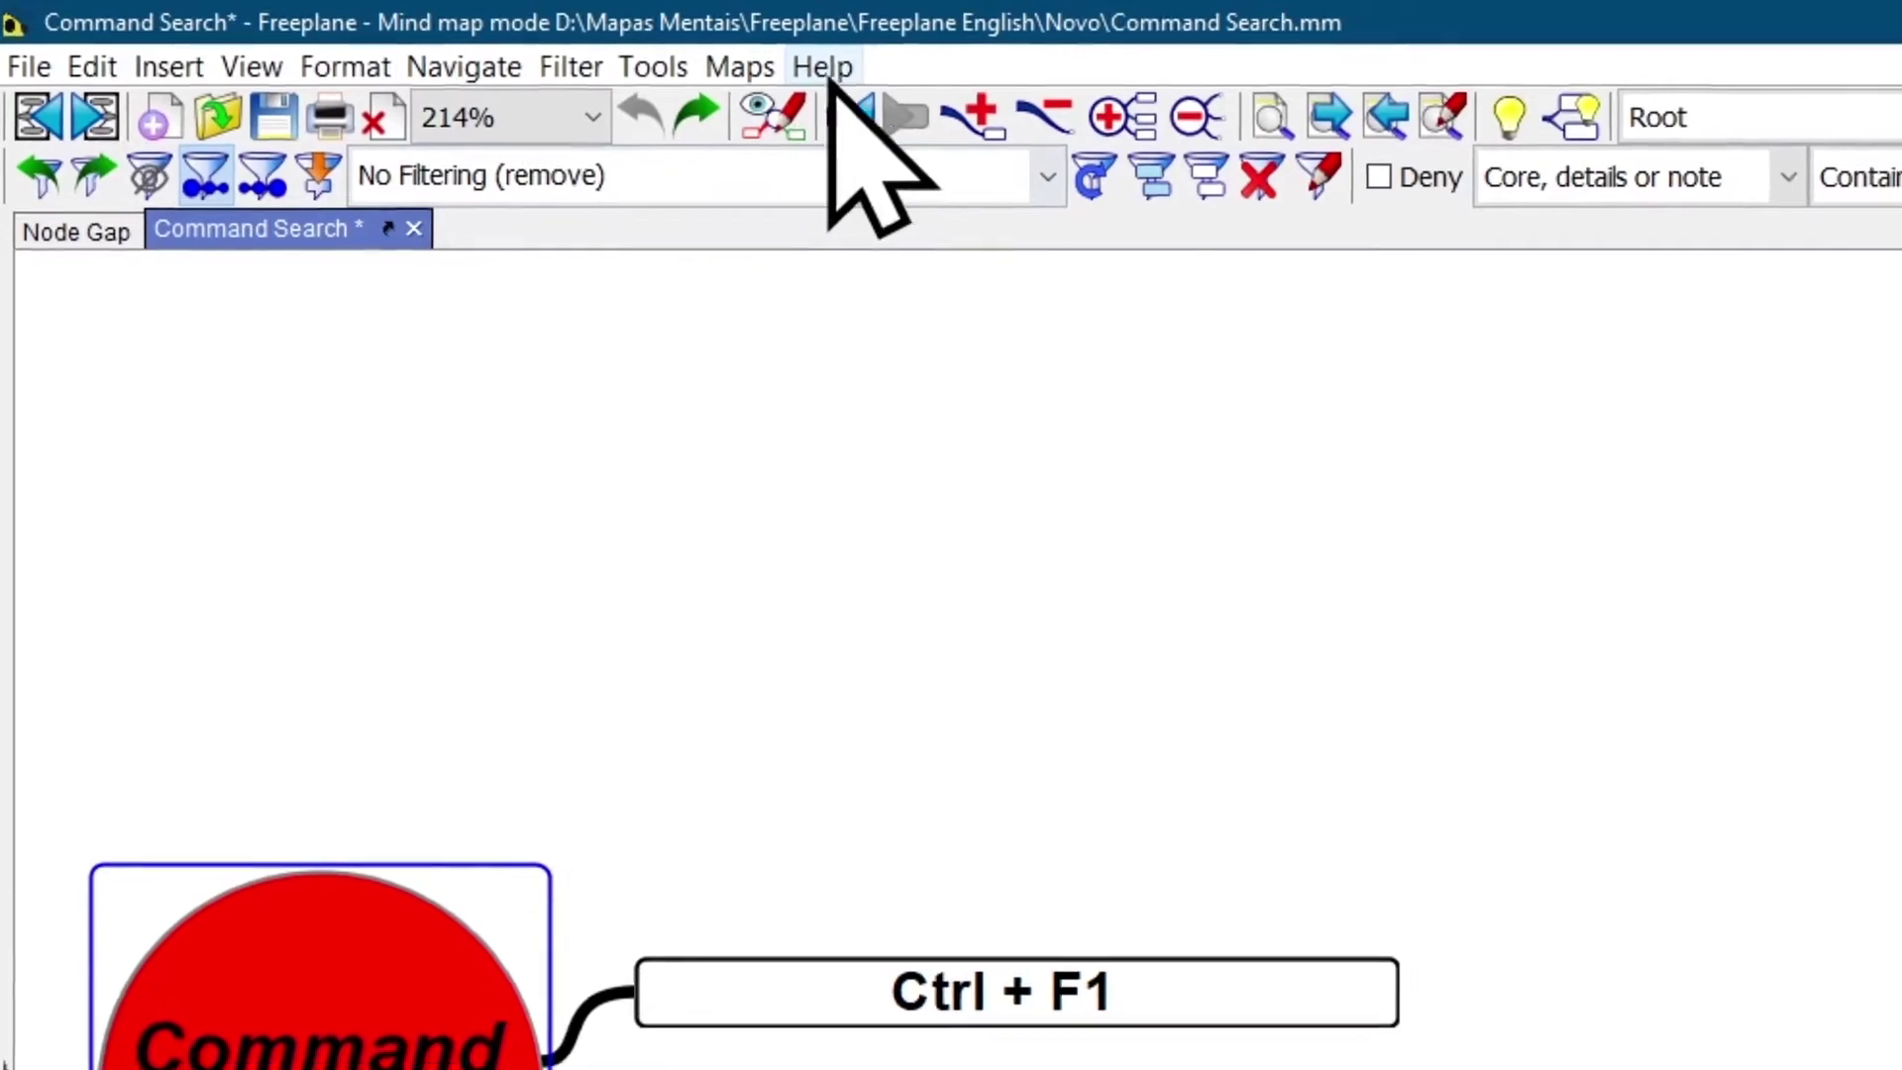
pyautogui.click(826, 69)
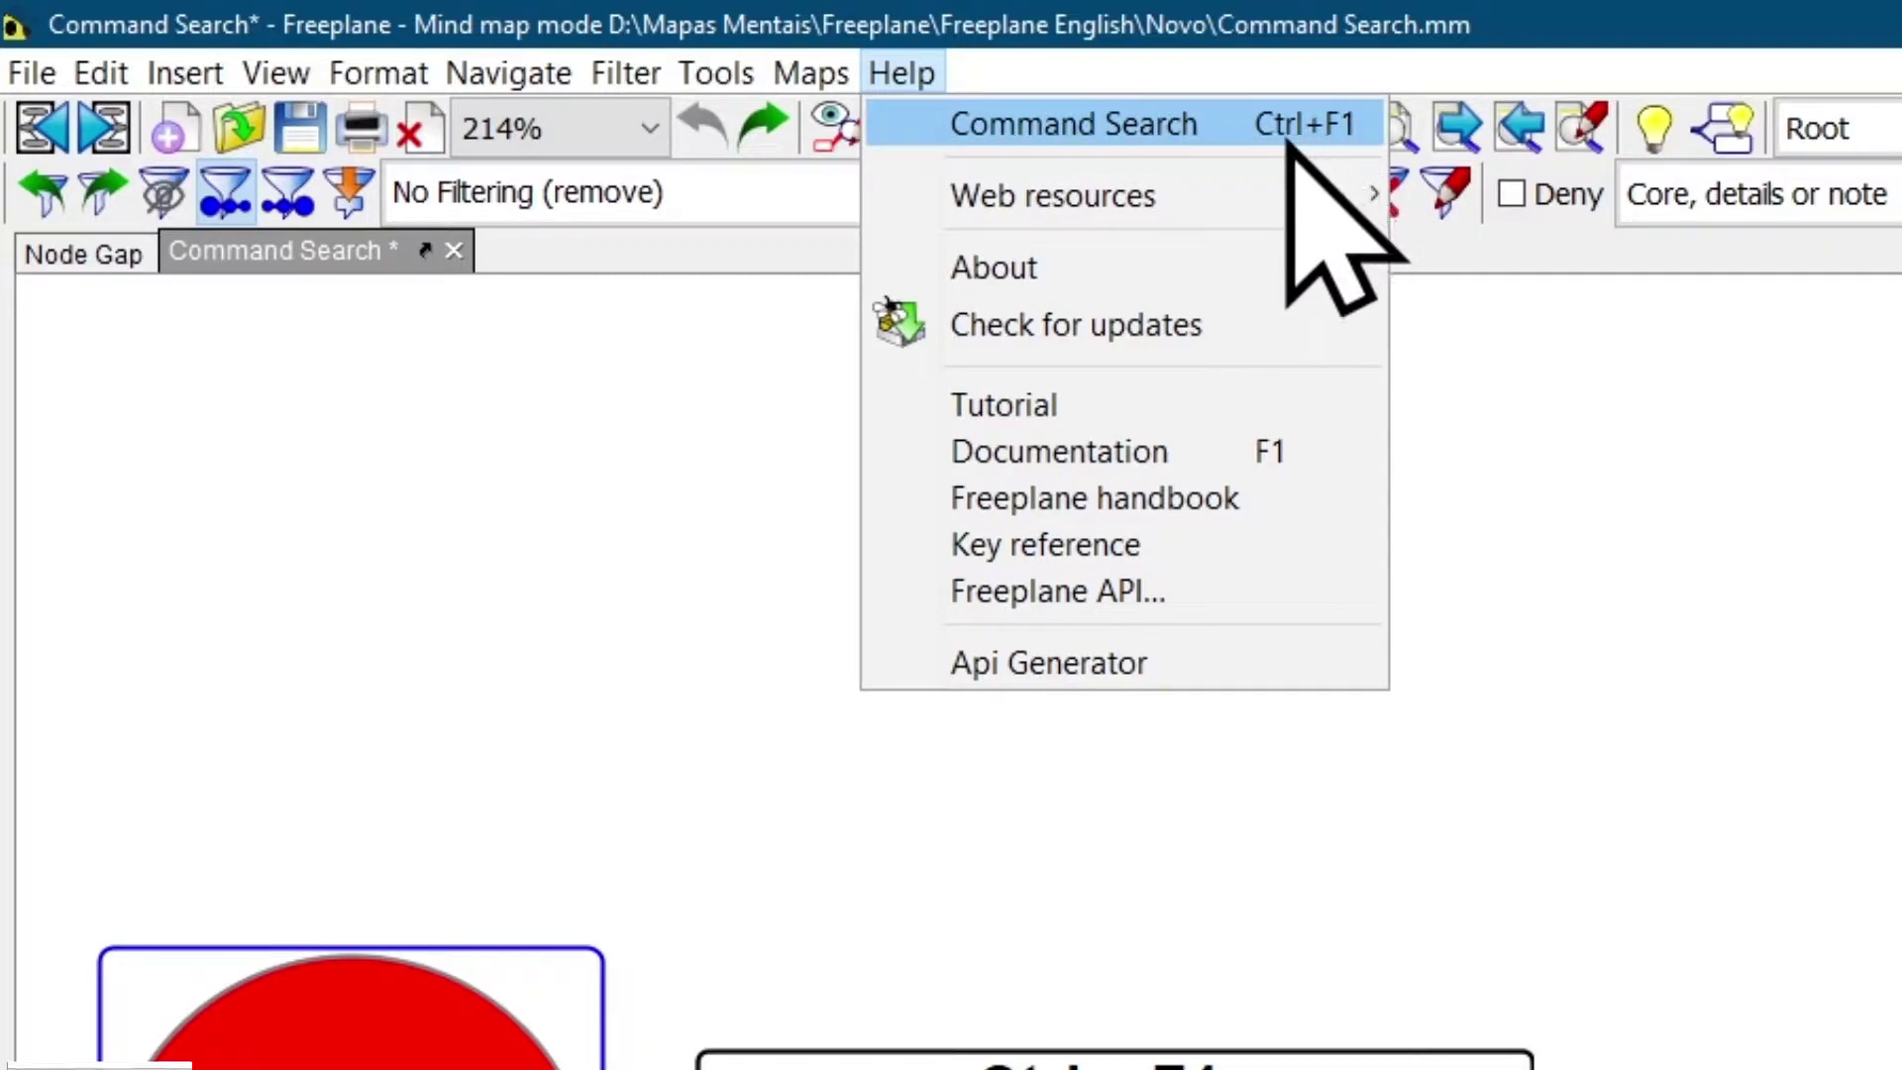
pyautogui.click(1853, 435)
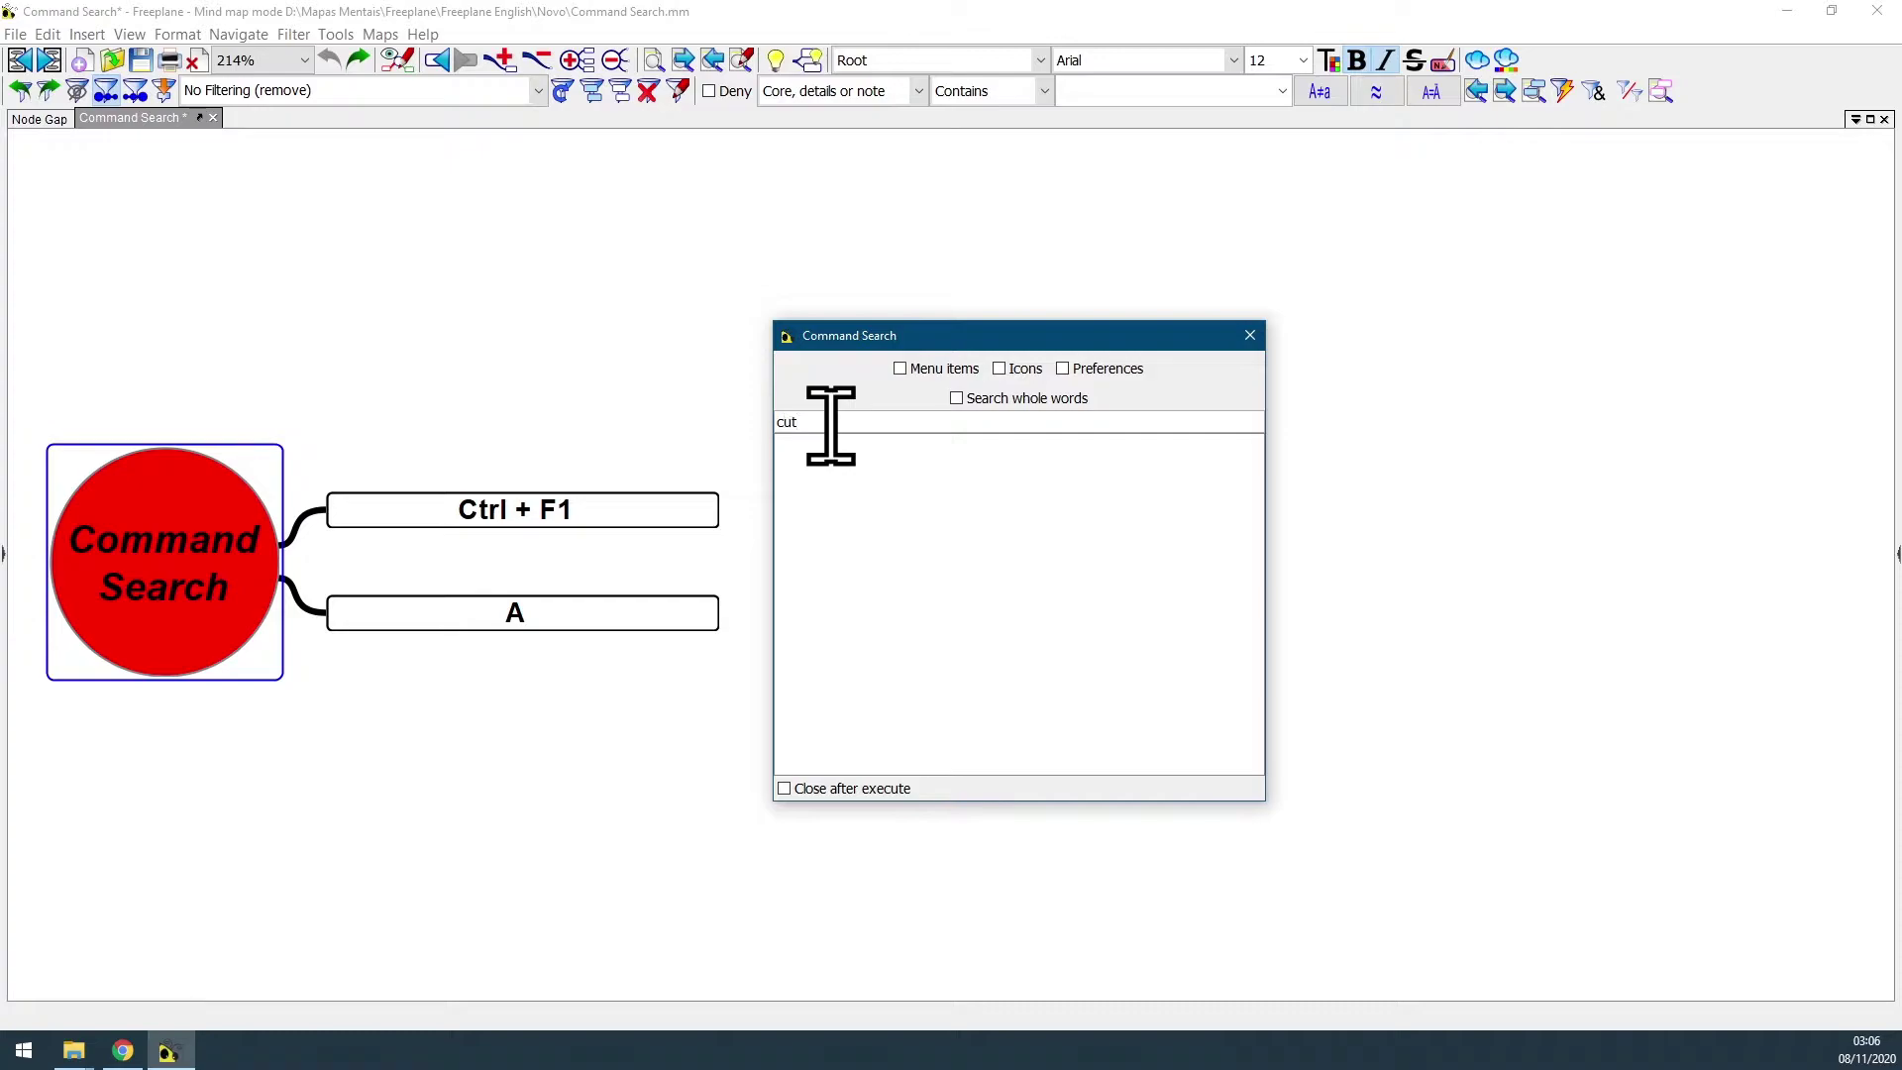
# - Toggle the Menu items, Icons and Preferences filters for 'cut', ending with only icon matches shown
pyautogui.click(900, 369)
pyautogui.click(900, 368)
pyautogui.click(1062, 369)
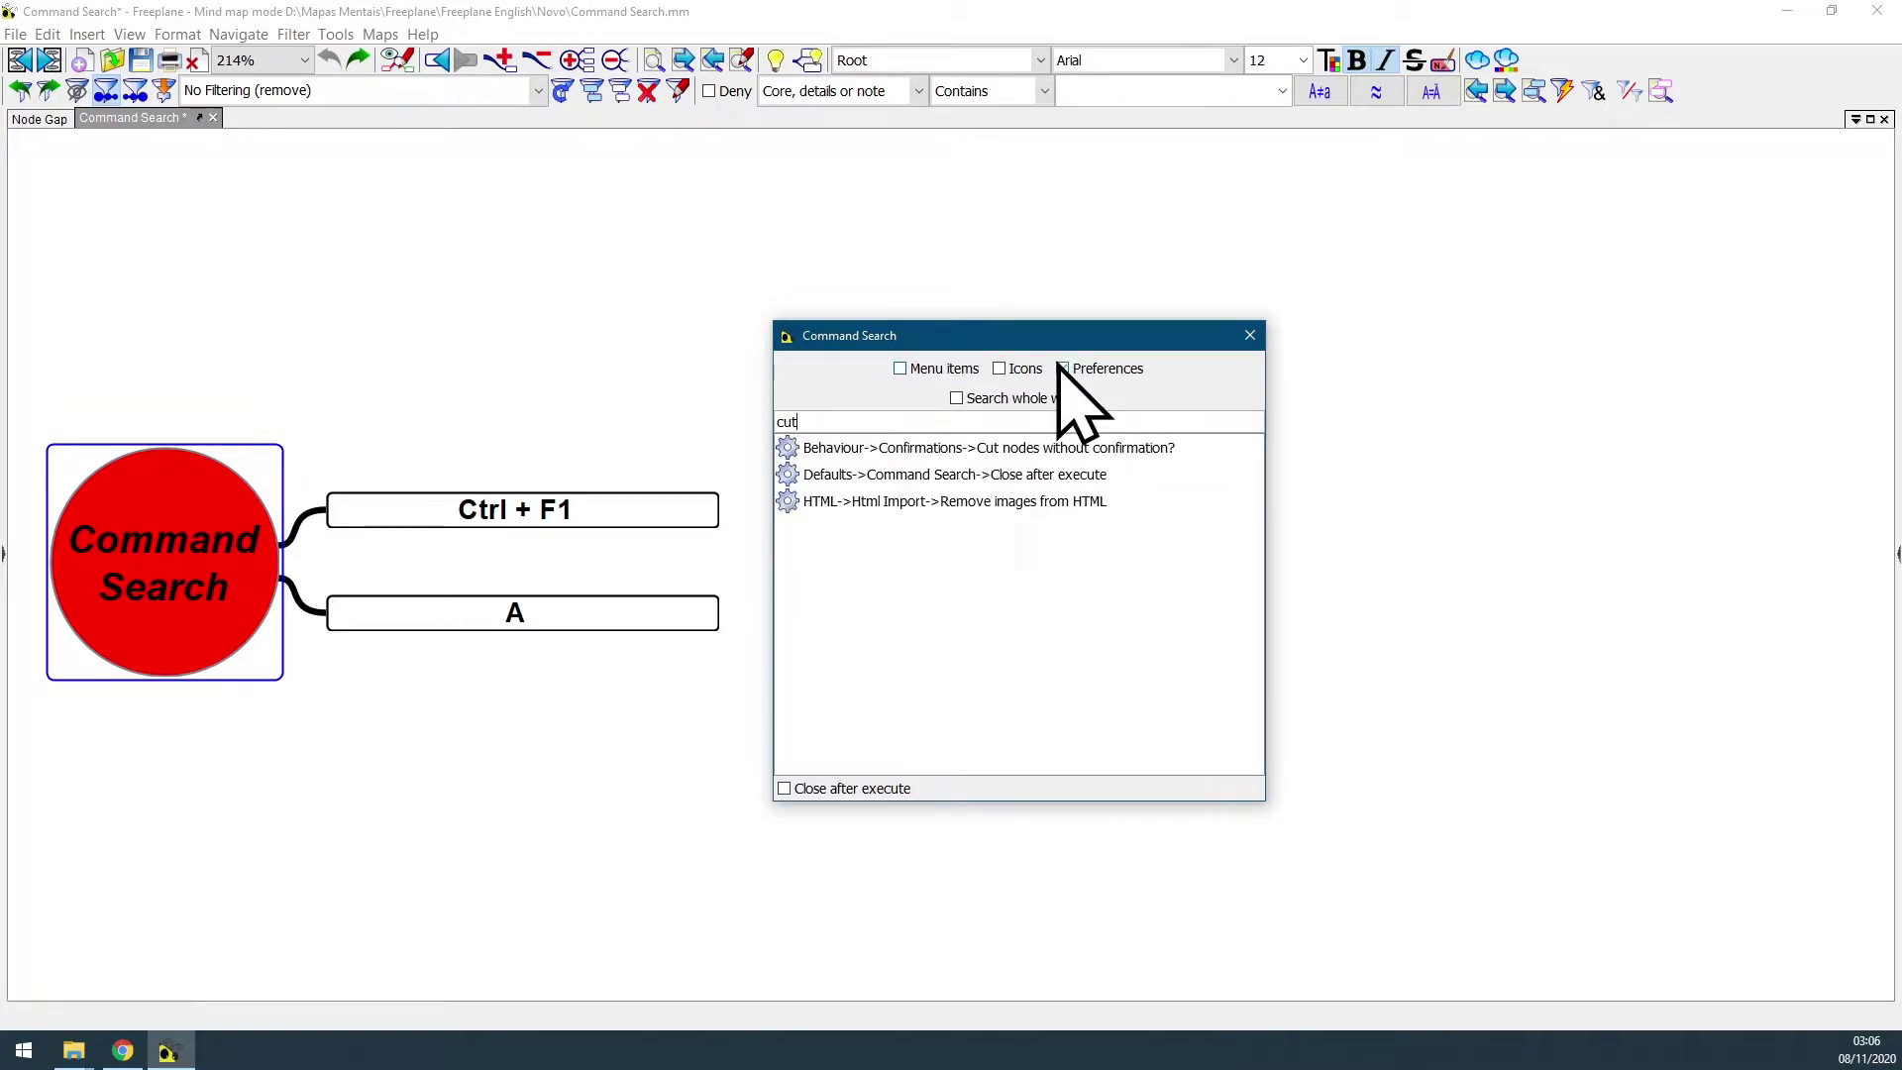
pyautogui.click(1062, 369)
pyautogui.click(998, 368)
pyautogui.click(999, 369)
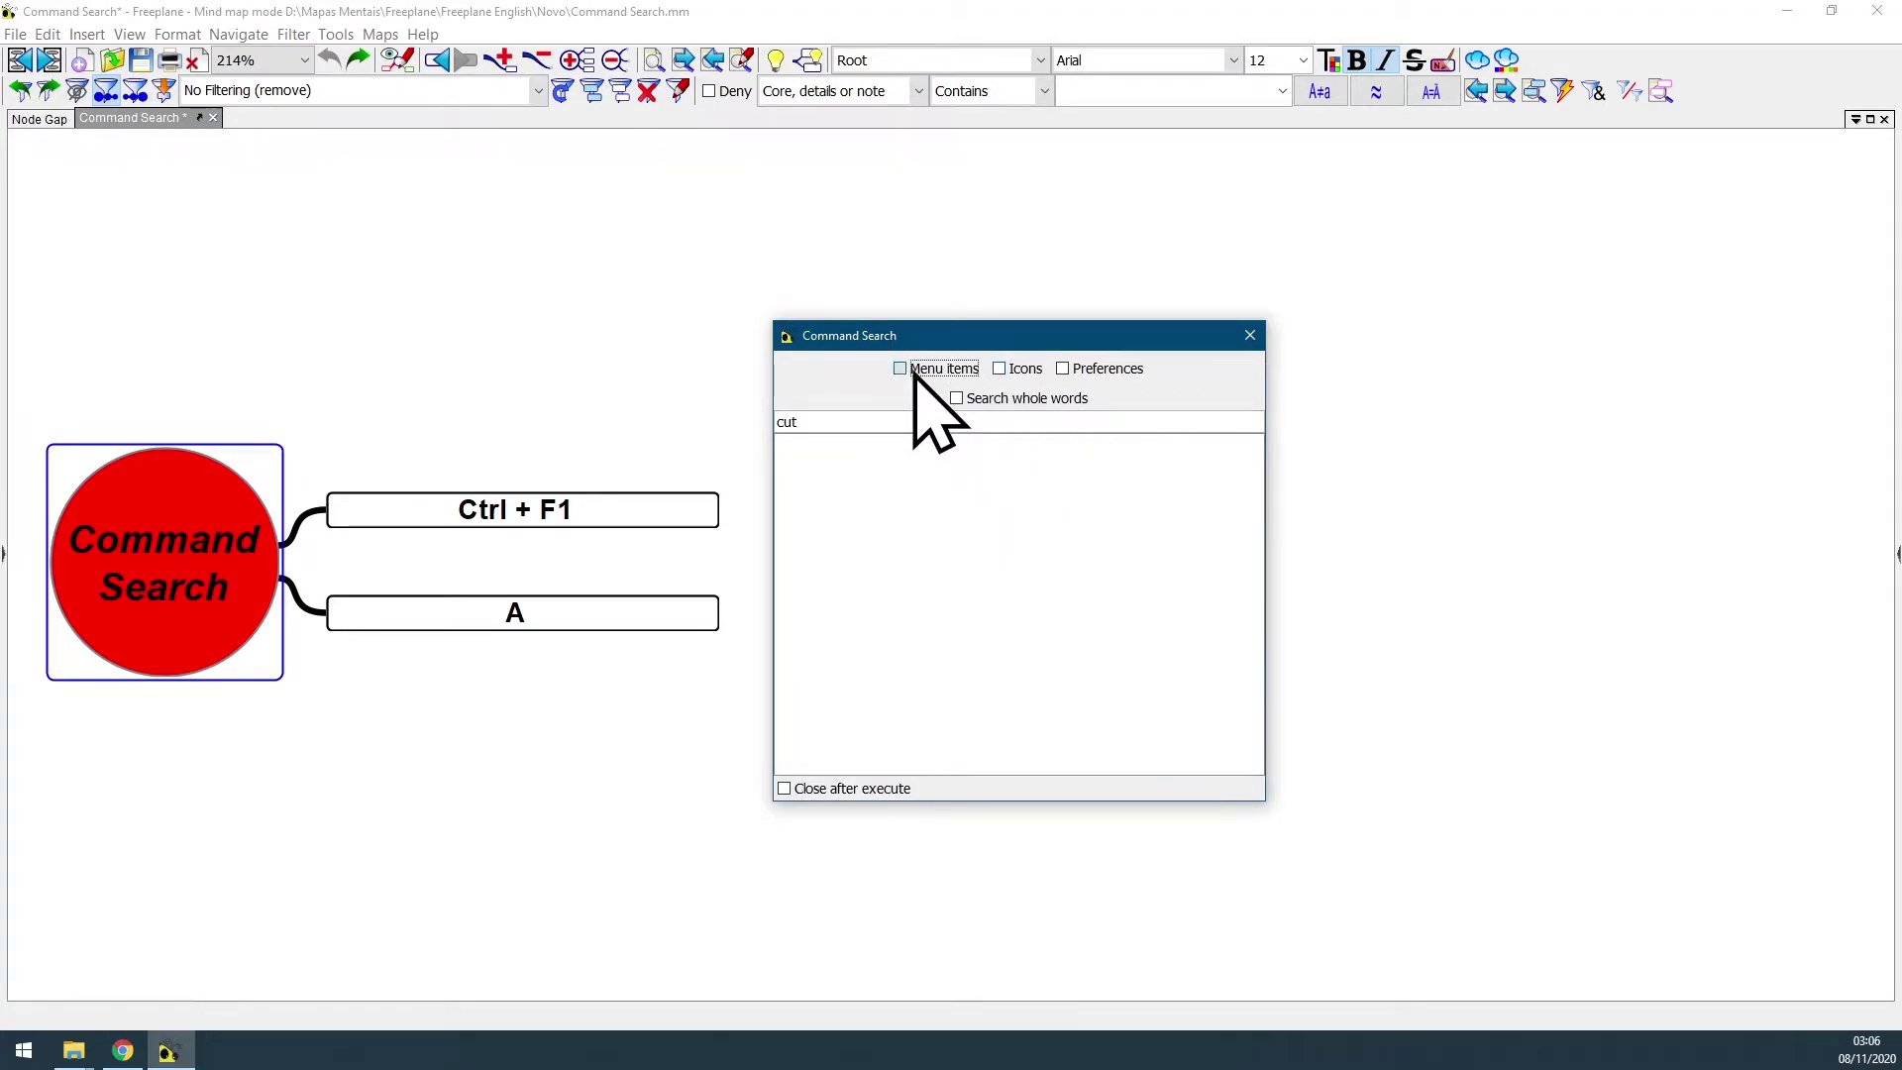
pyautogui.click(913, 373)
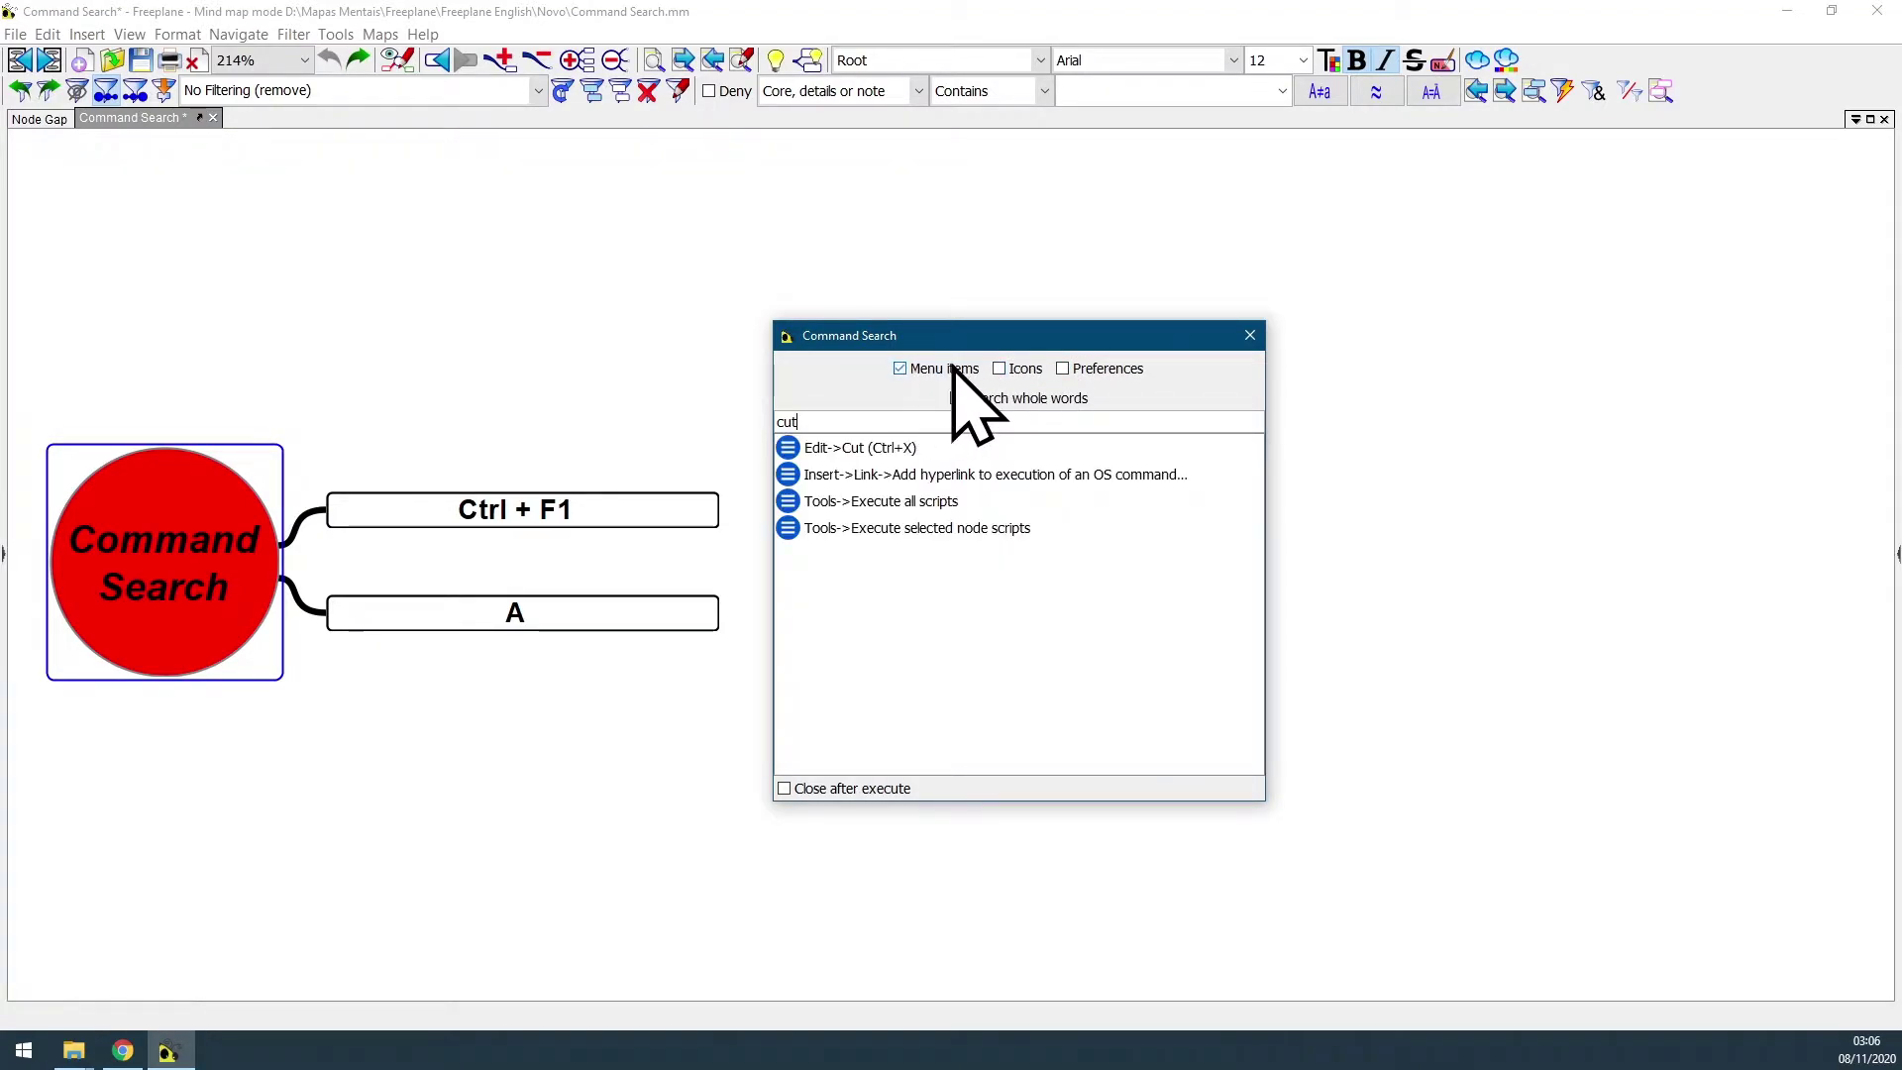
pyautogui.click(1063, 369)
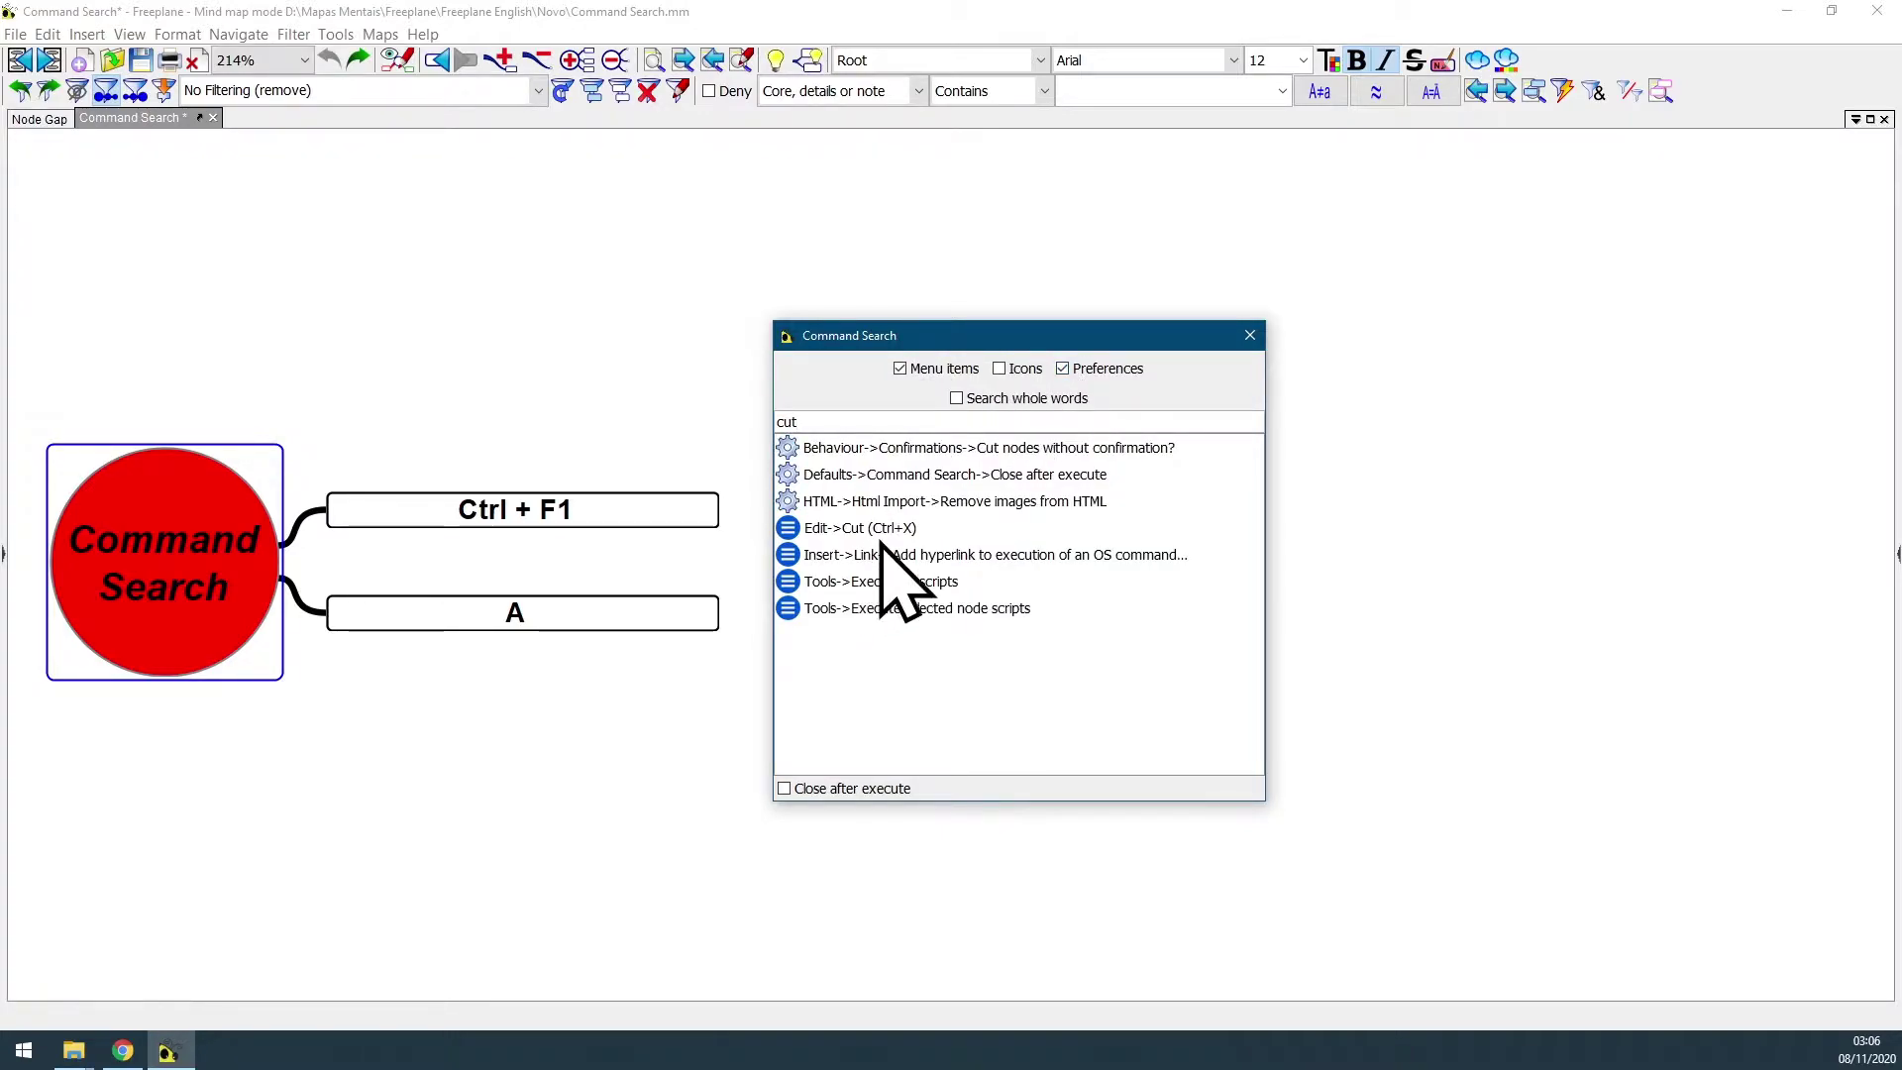
pyautogui.click(913, 370)
pyautogui.click(1063, 370)
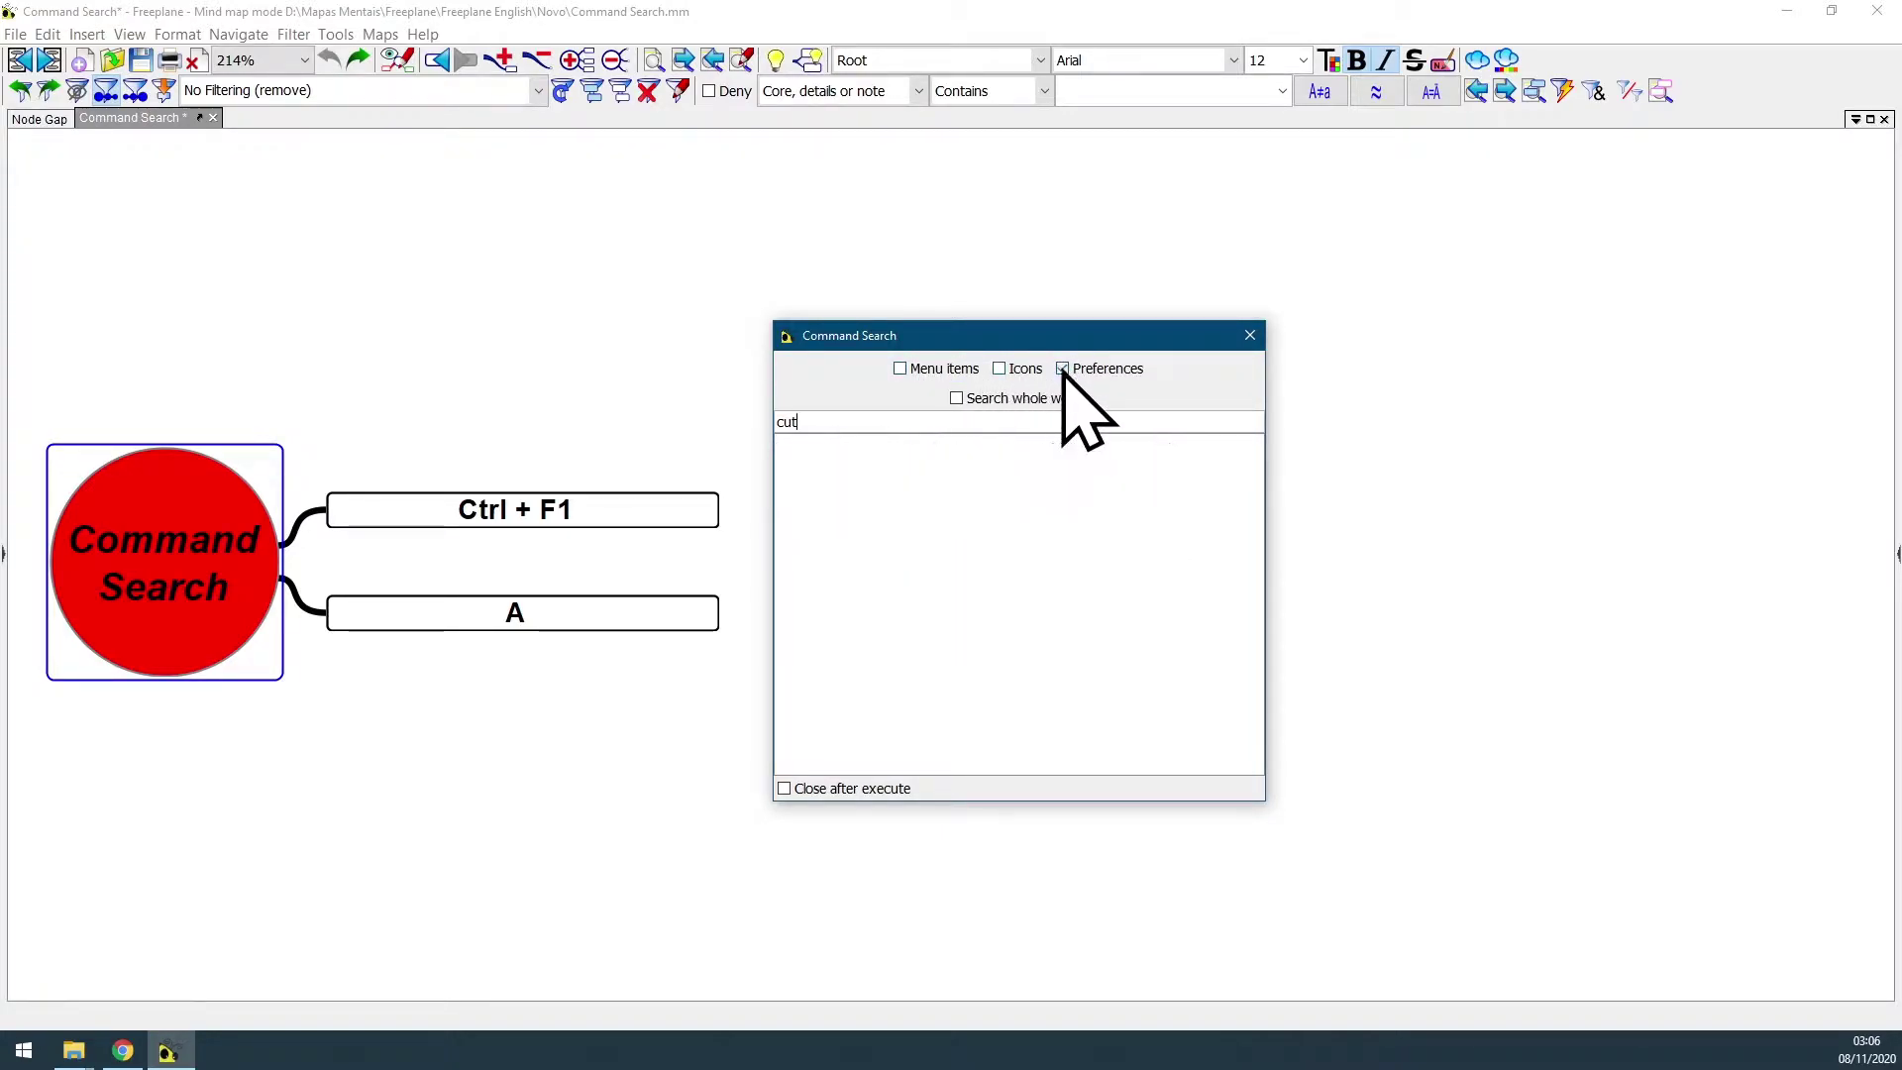
pyautogui.click(1000, 369)
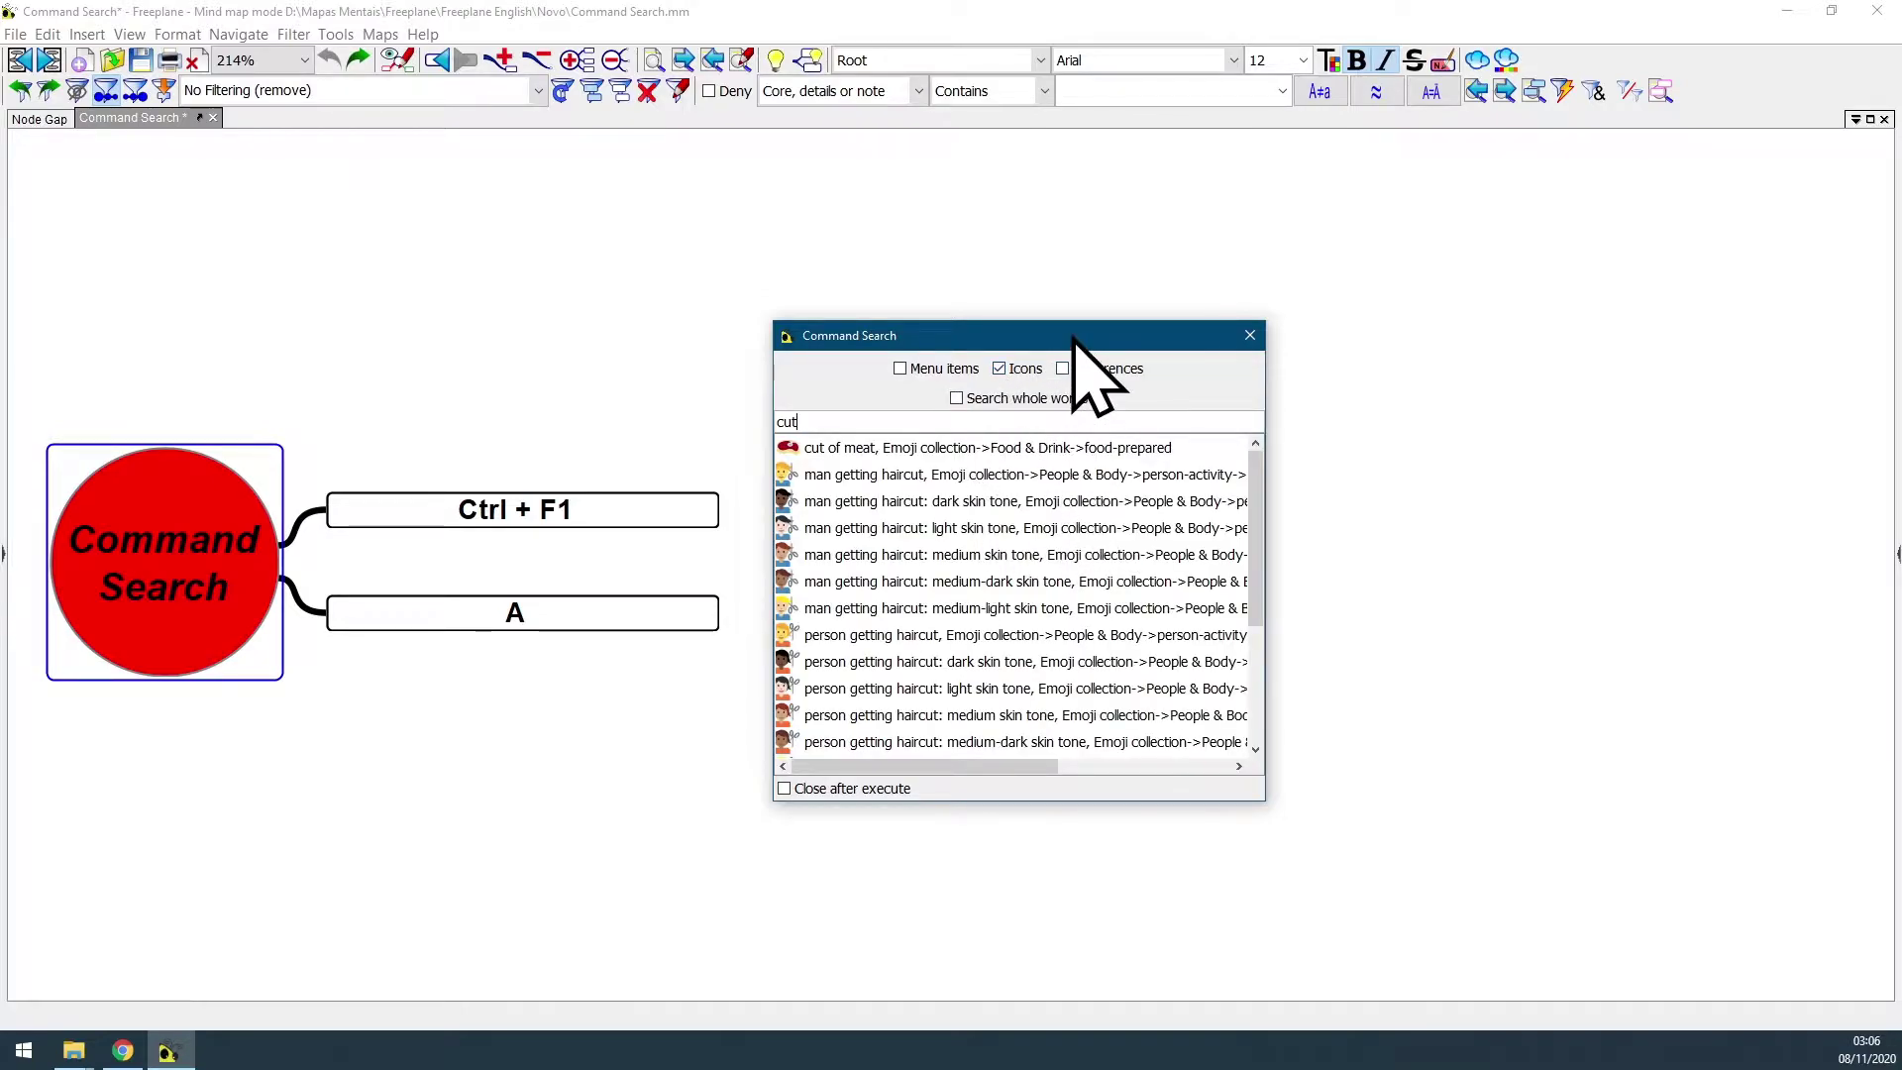
# - Enlarge the dialog, show only menu-item and preference matches, and select 'Cut nodes without confirmation?'
pyautogui.moveTo(1070, 323); pyautogui.dragTo(1070, 43)
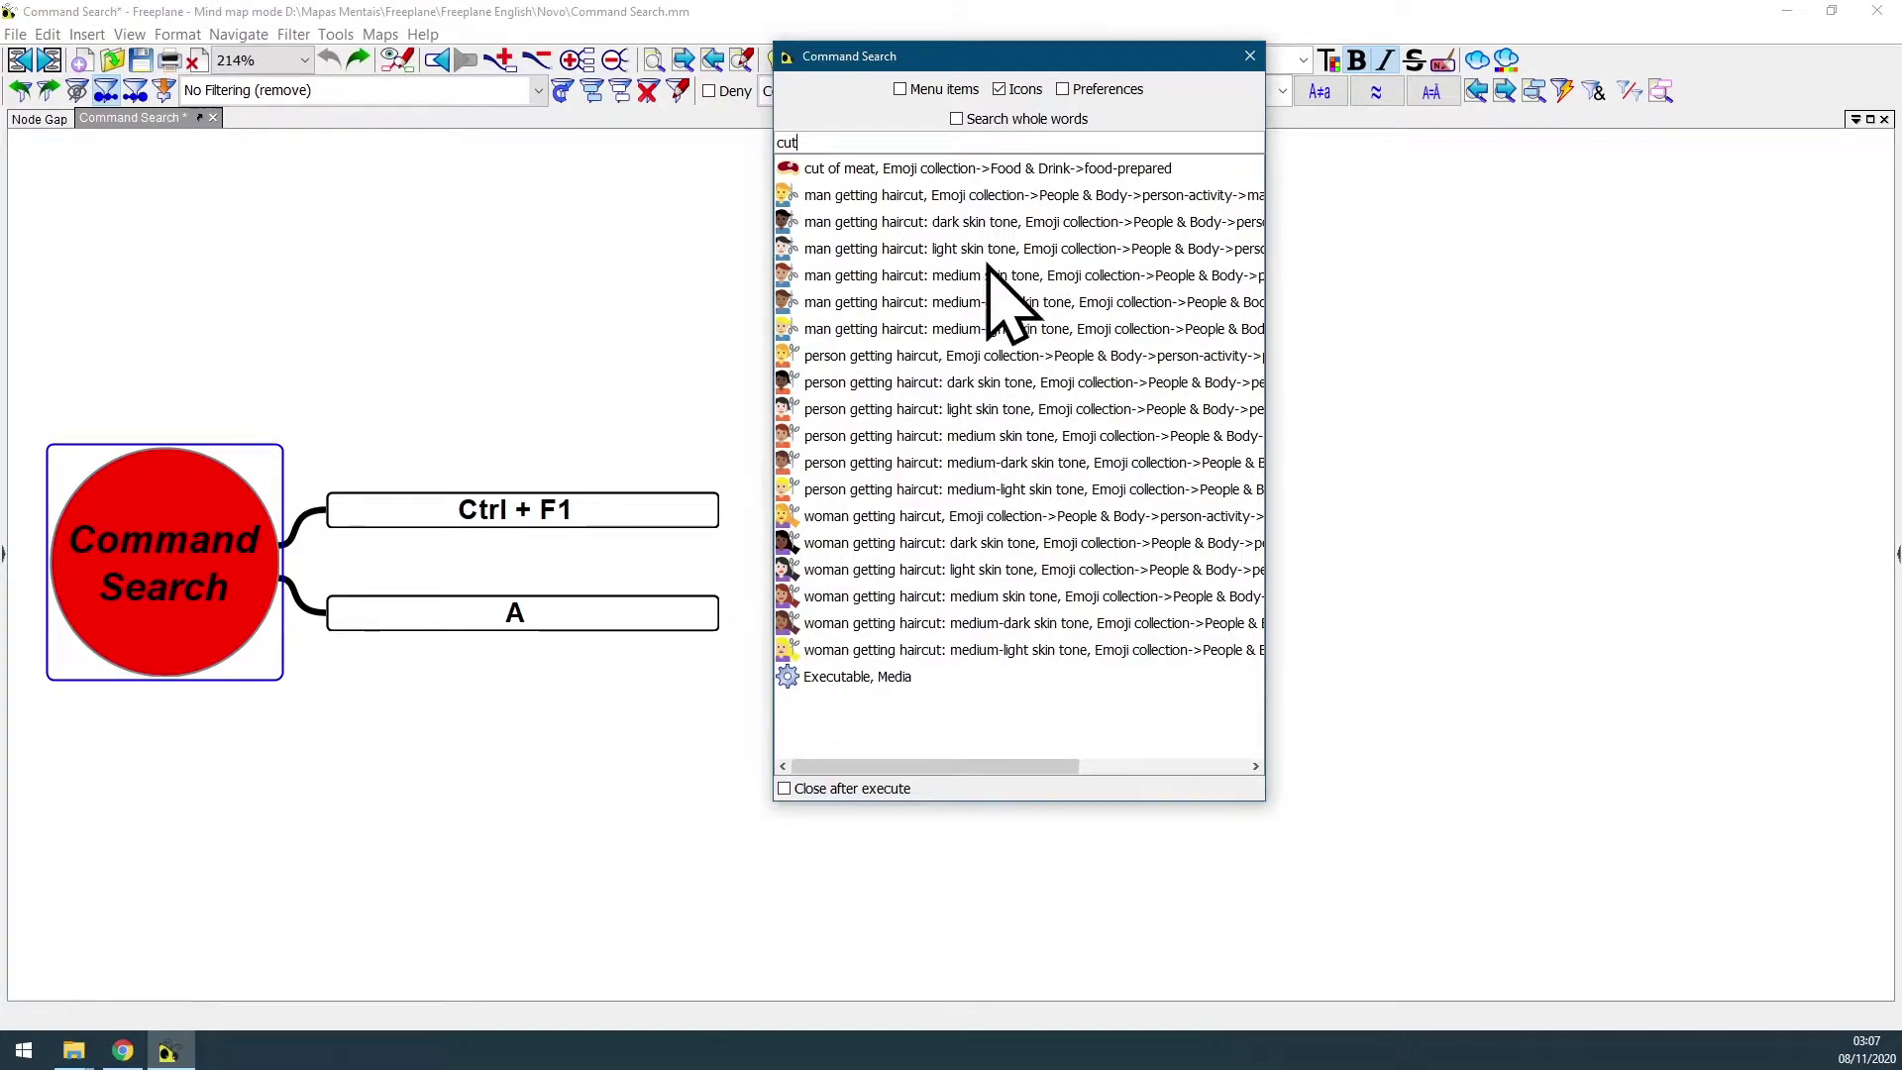
pyautogui.click(1001, 89)
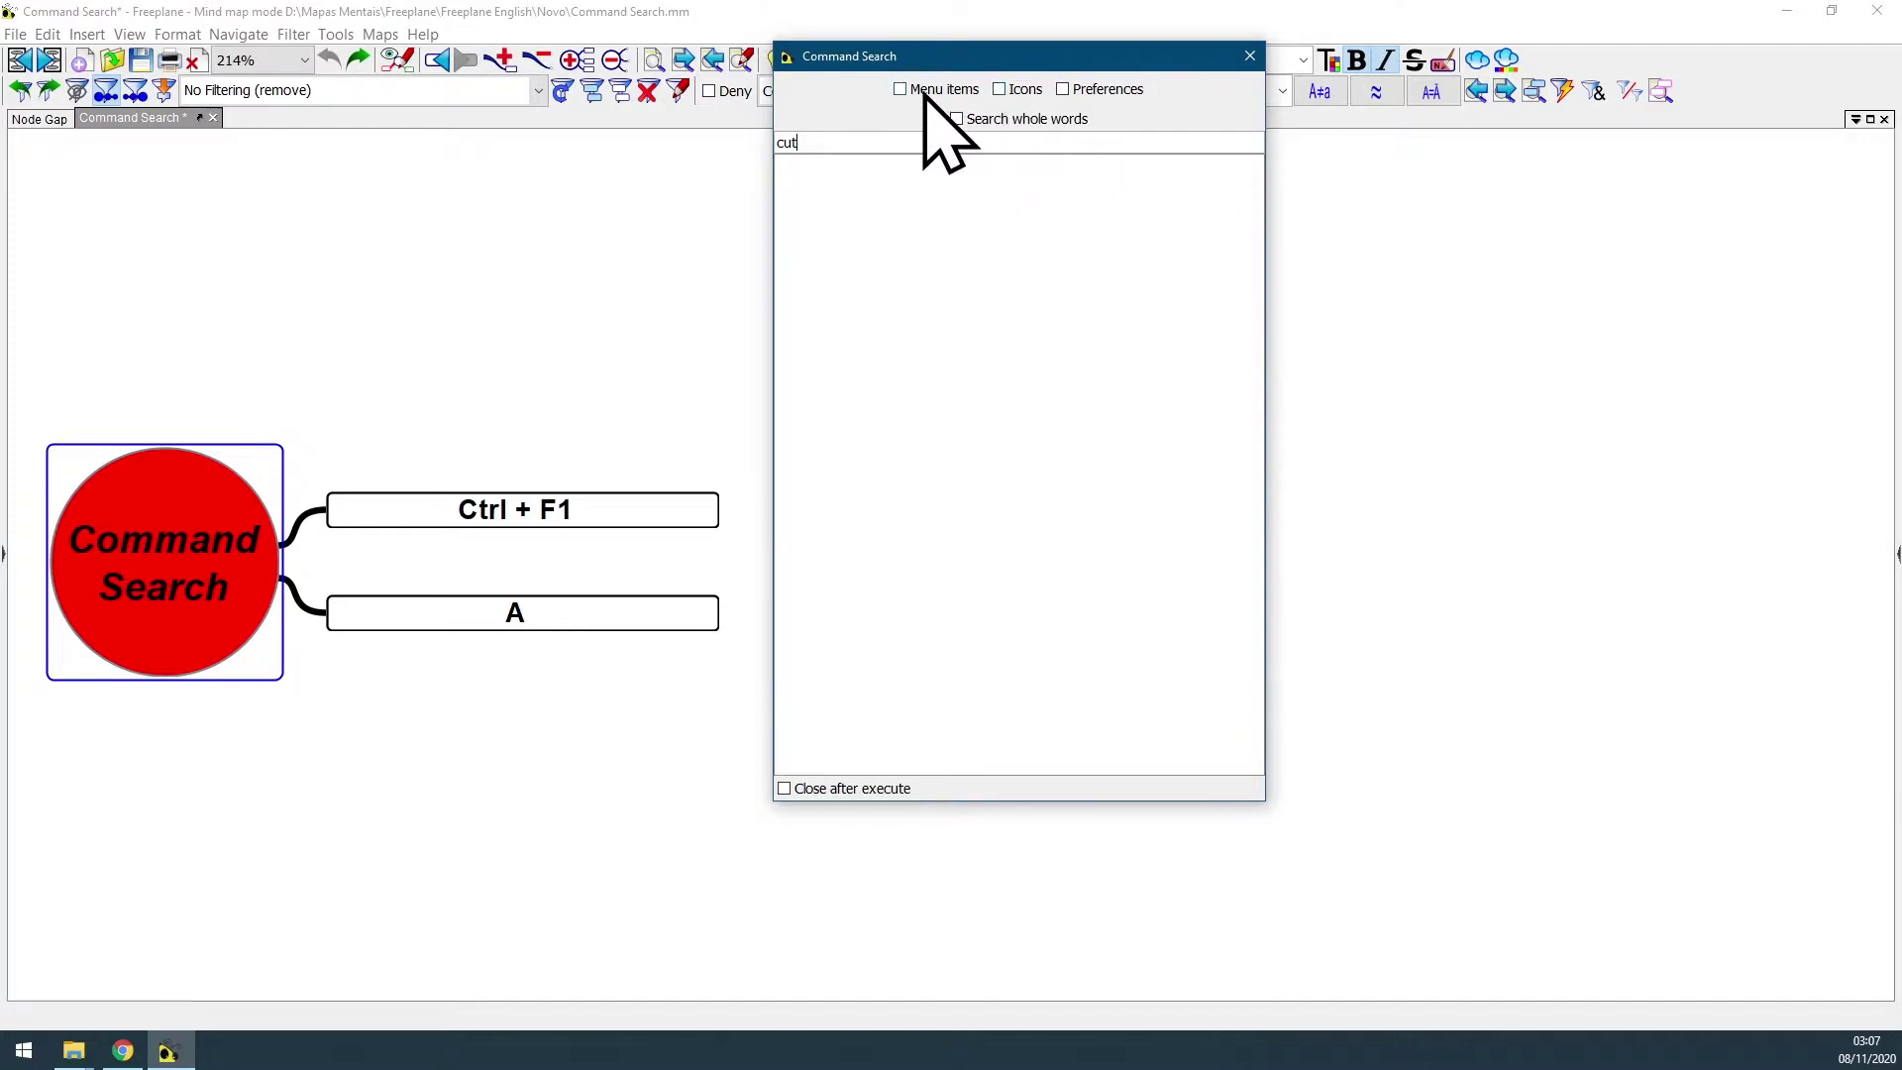
pyautogui.click(923, 89)
pyautogui.click(1062, 91)
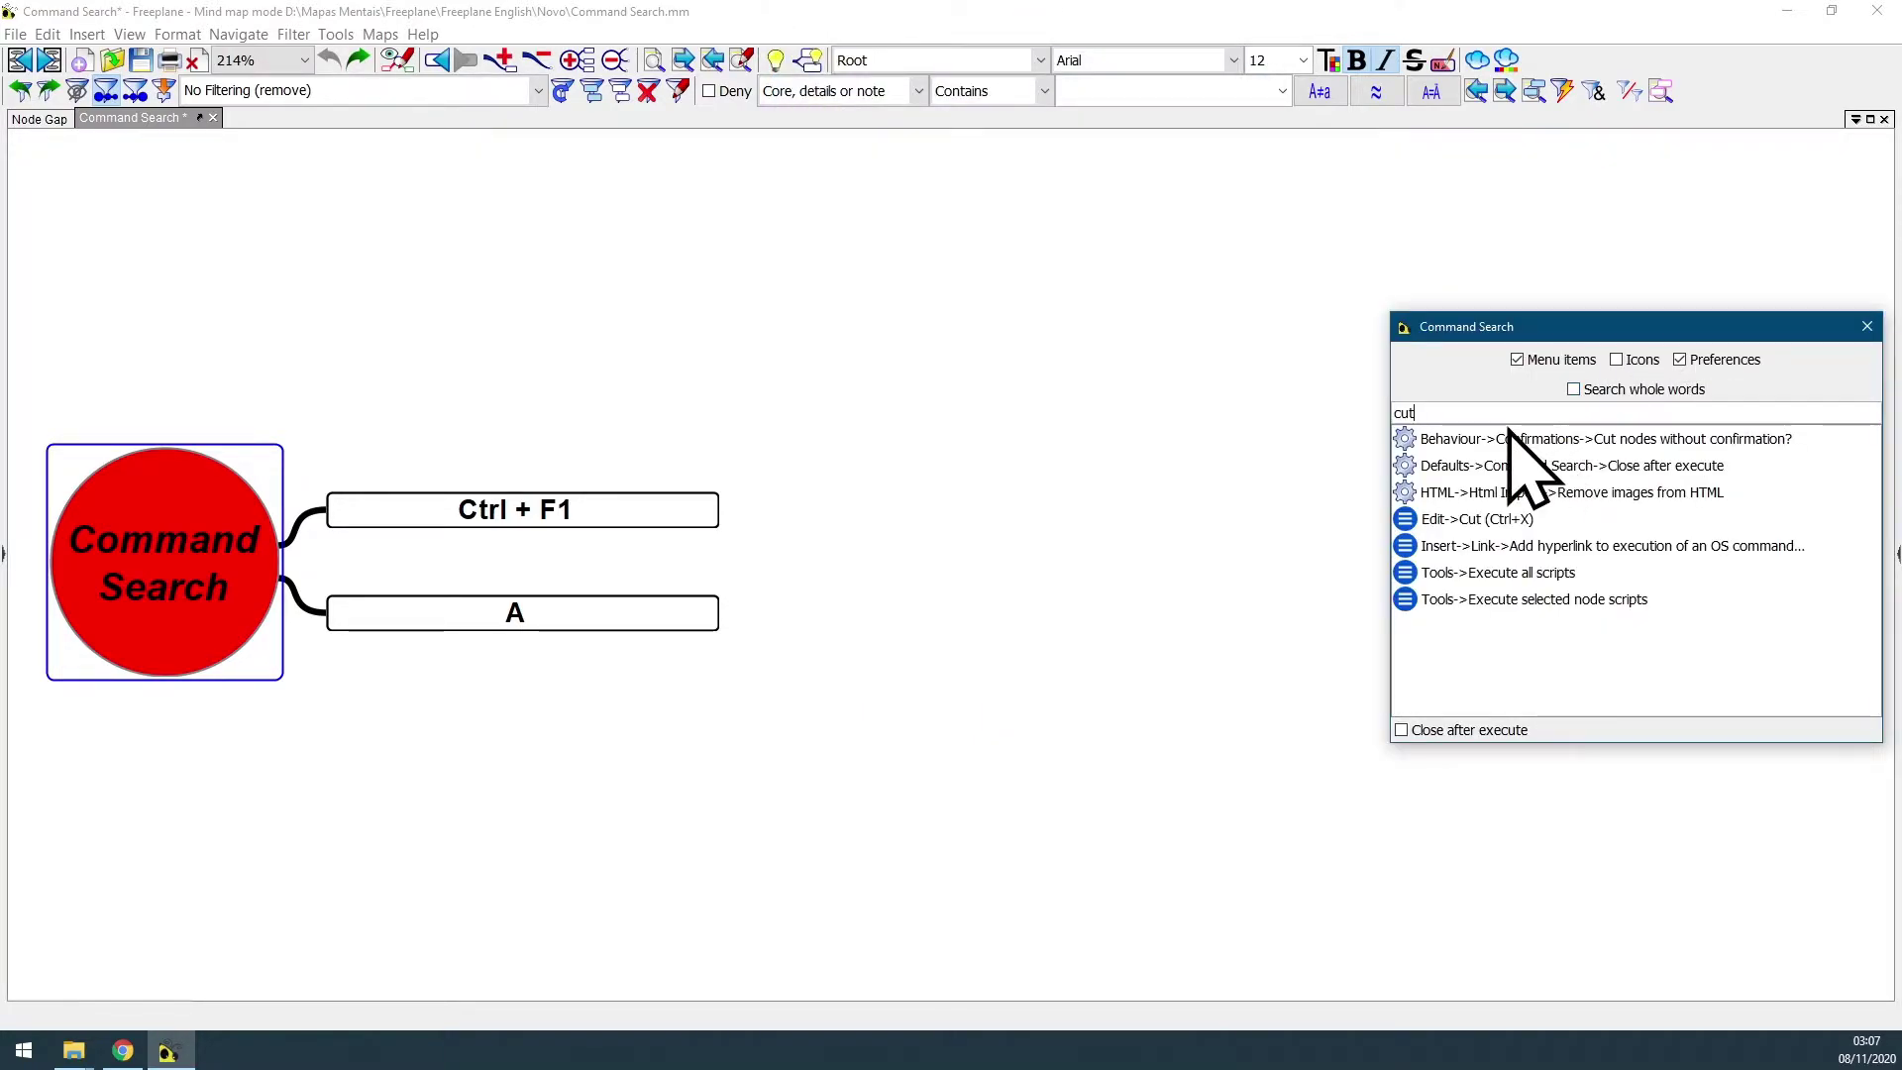
pyautogui.click(1508, 435)
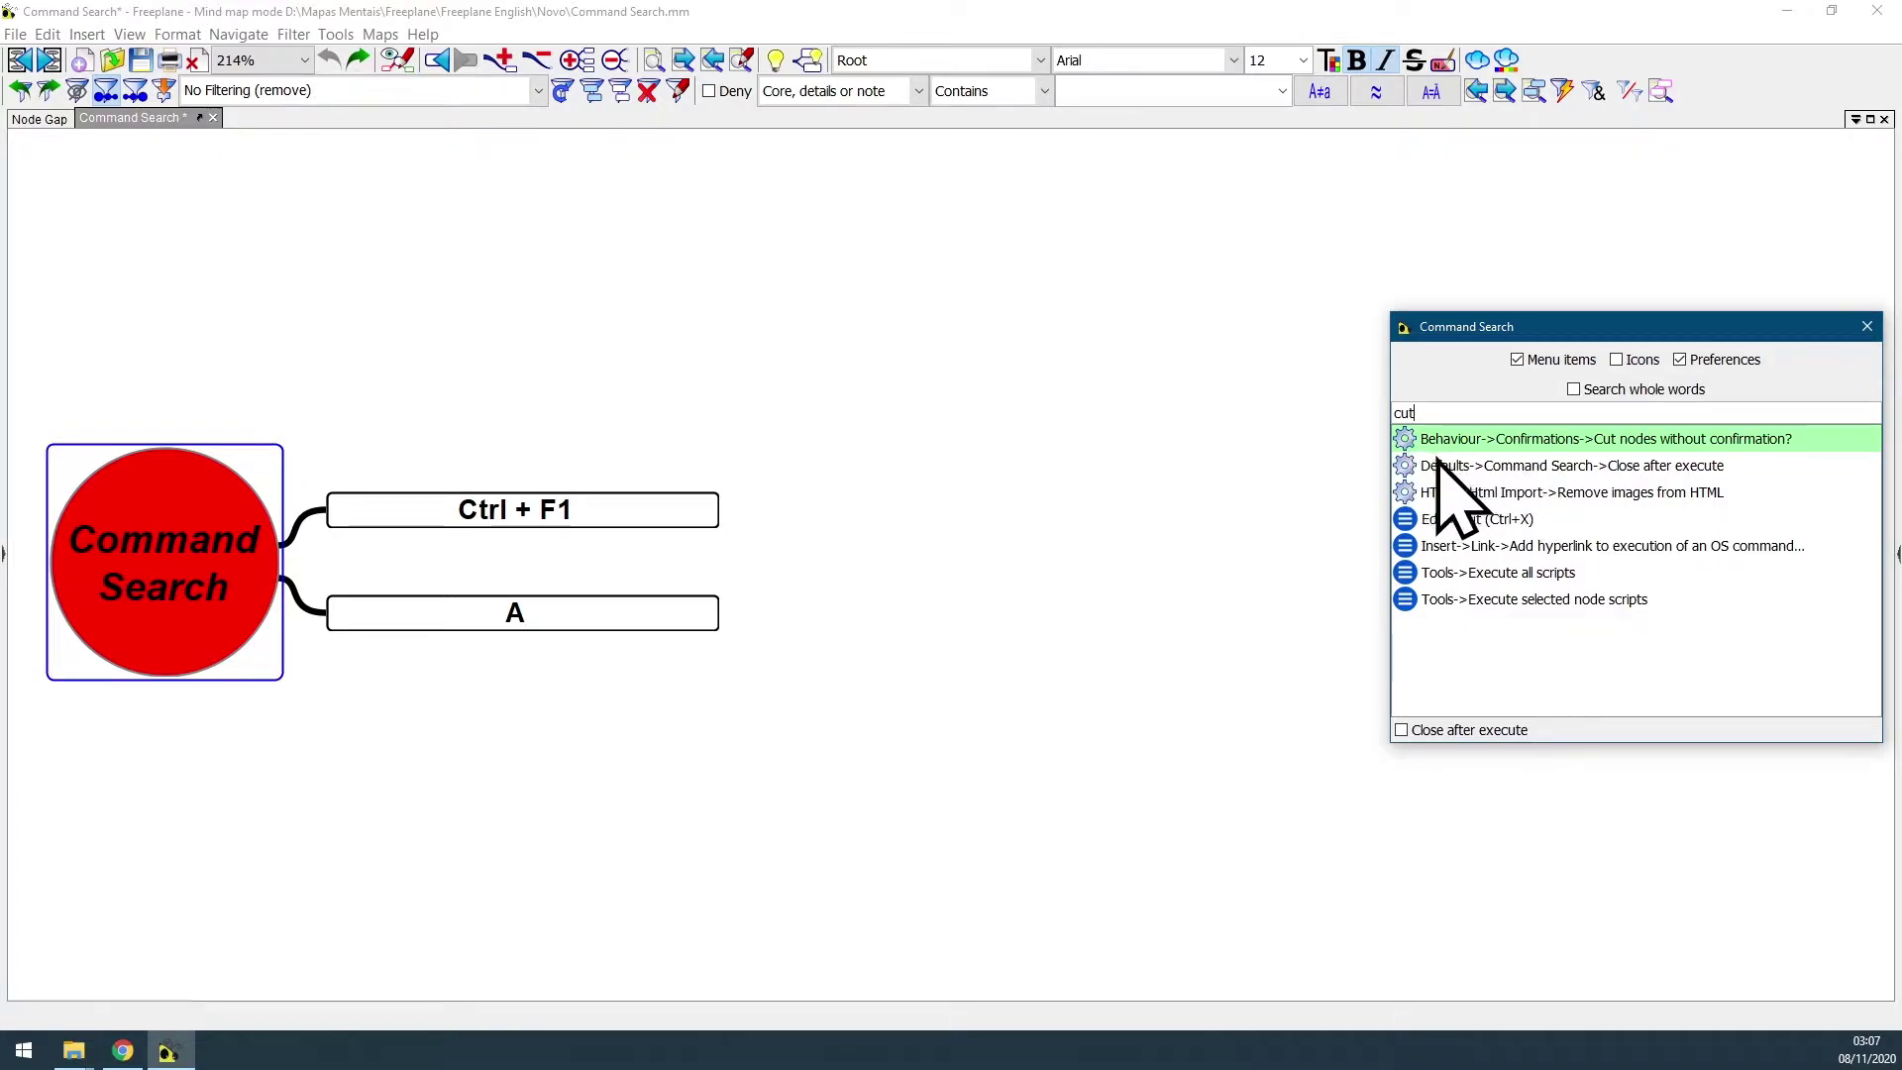
pyautogui.click(1641, 441)
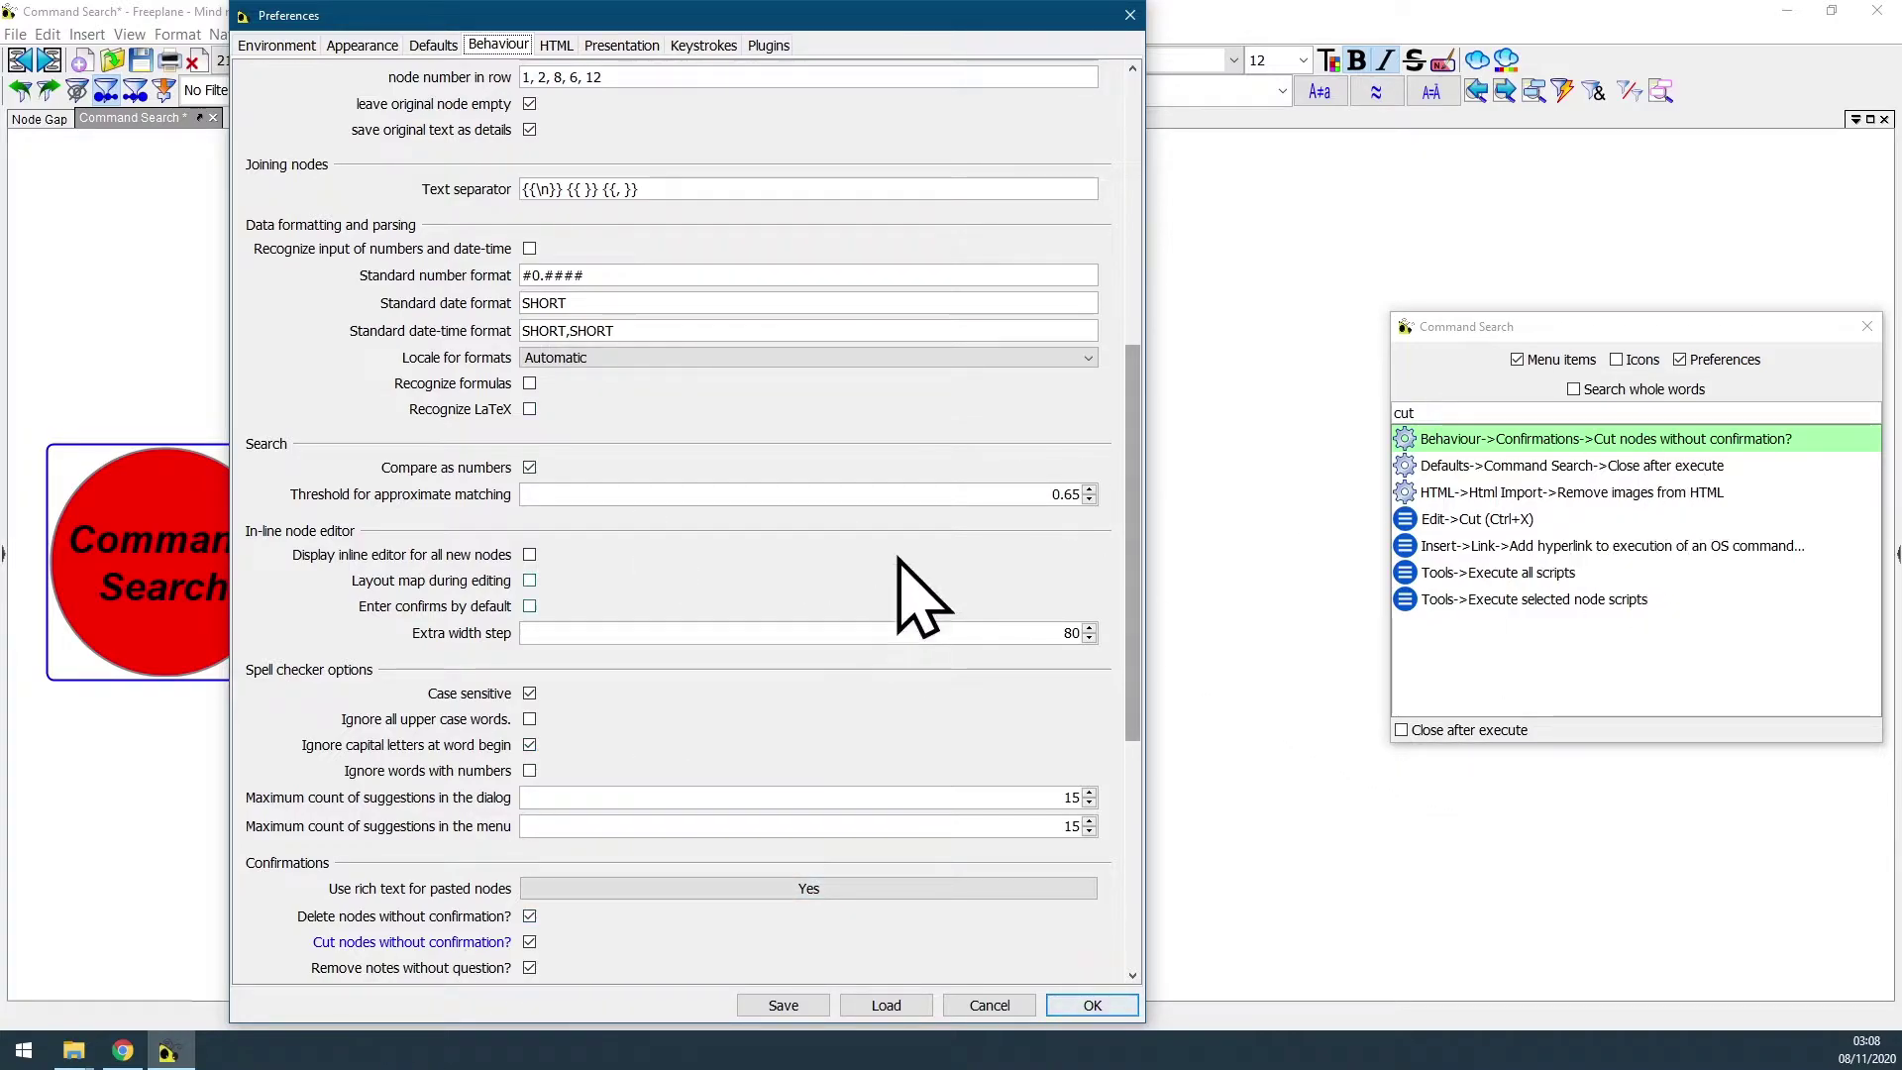
pyautogui.click(1129, 15)
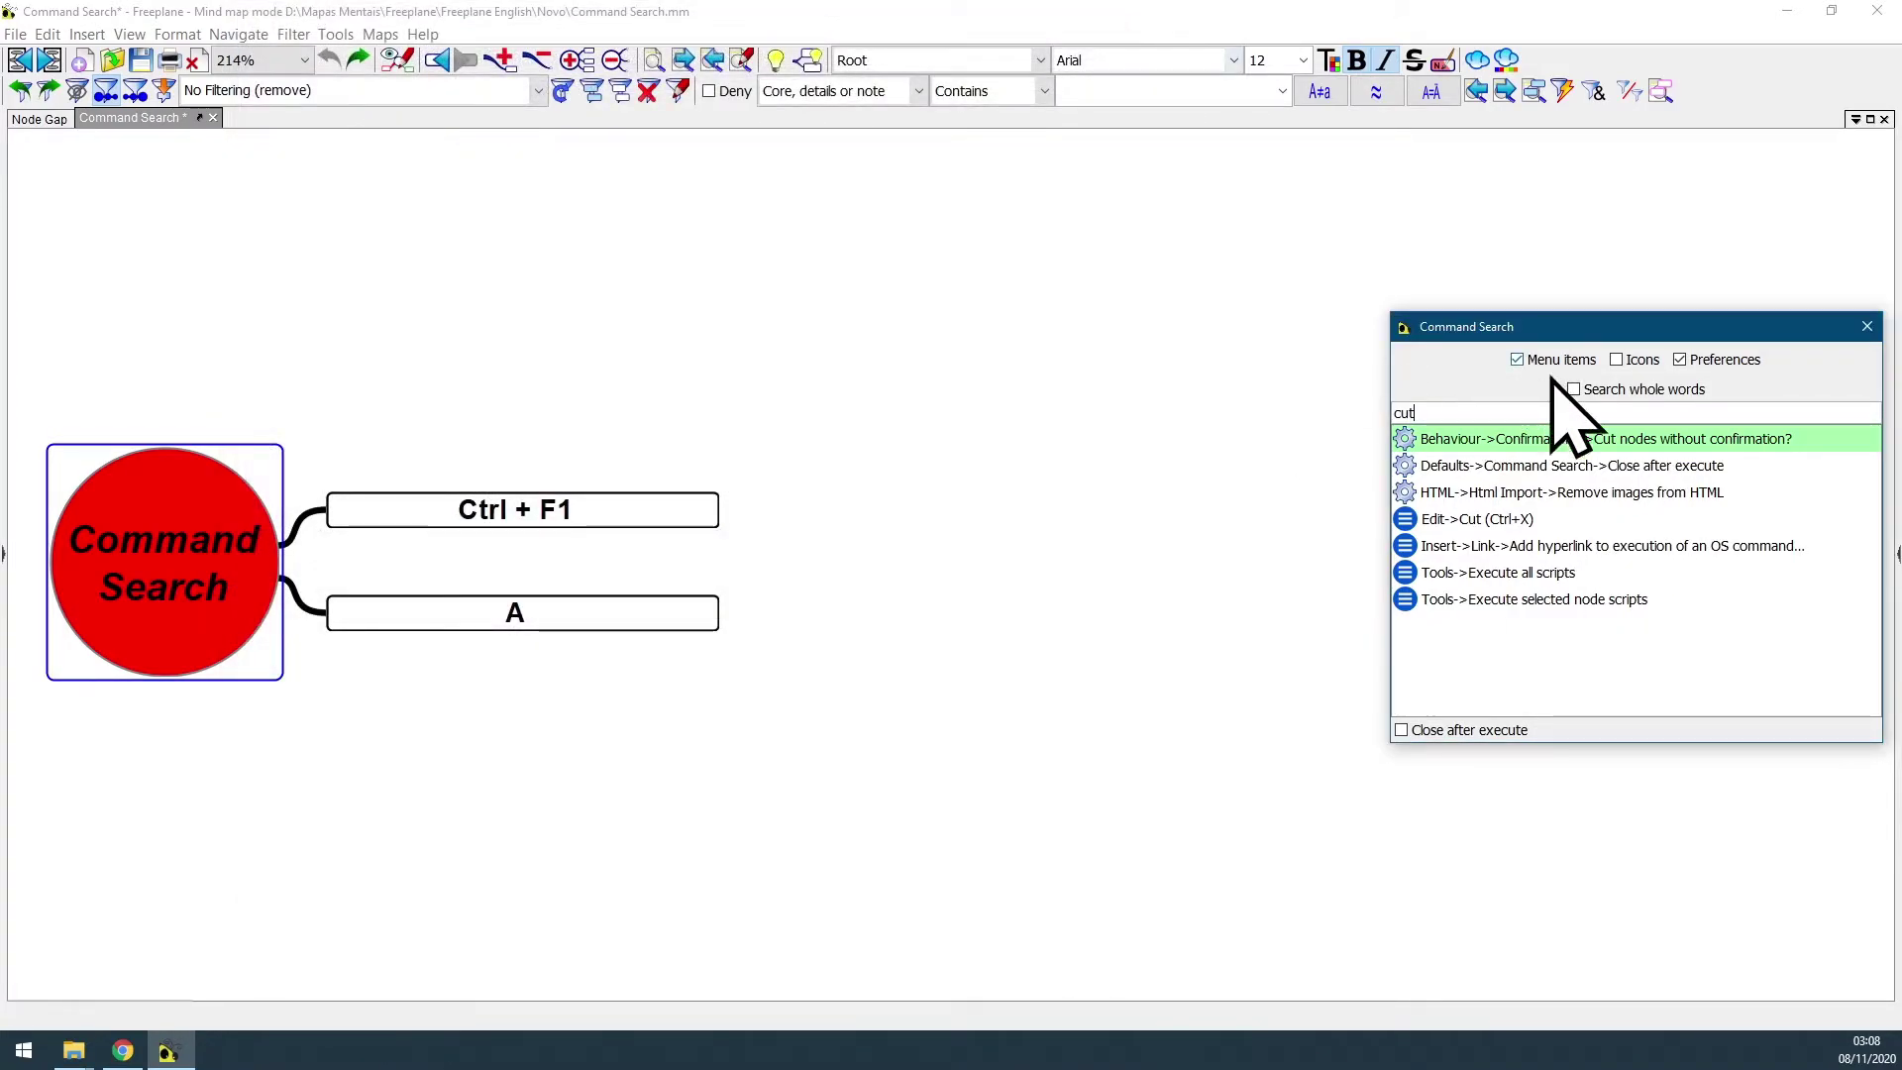
pyautogui.click(1476, 466)
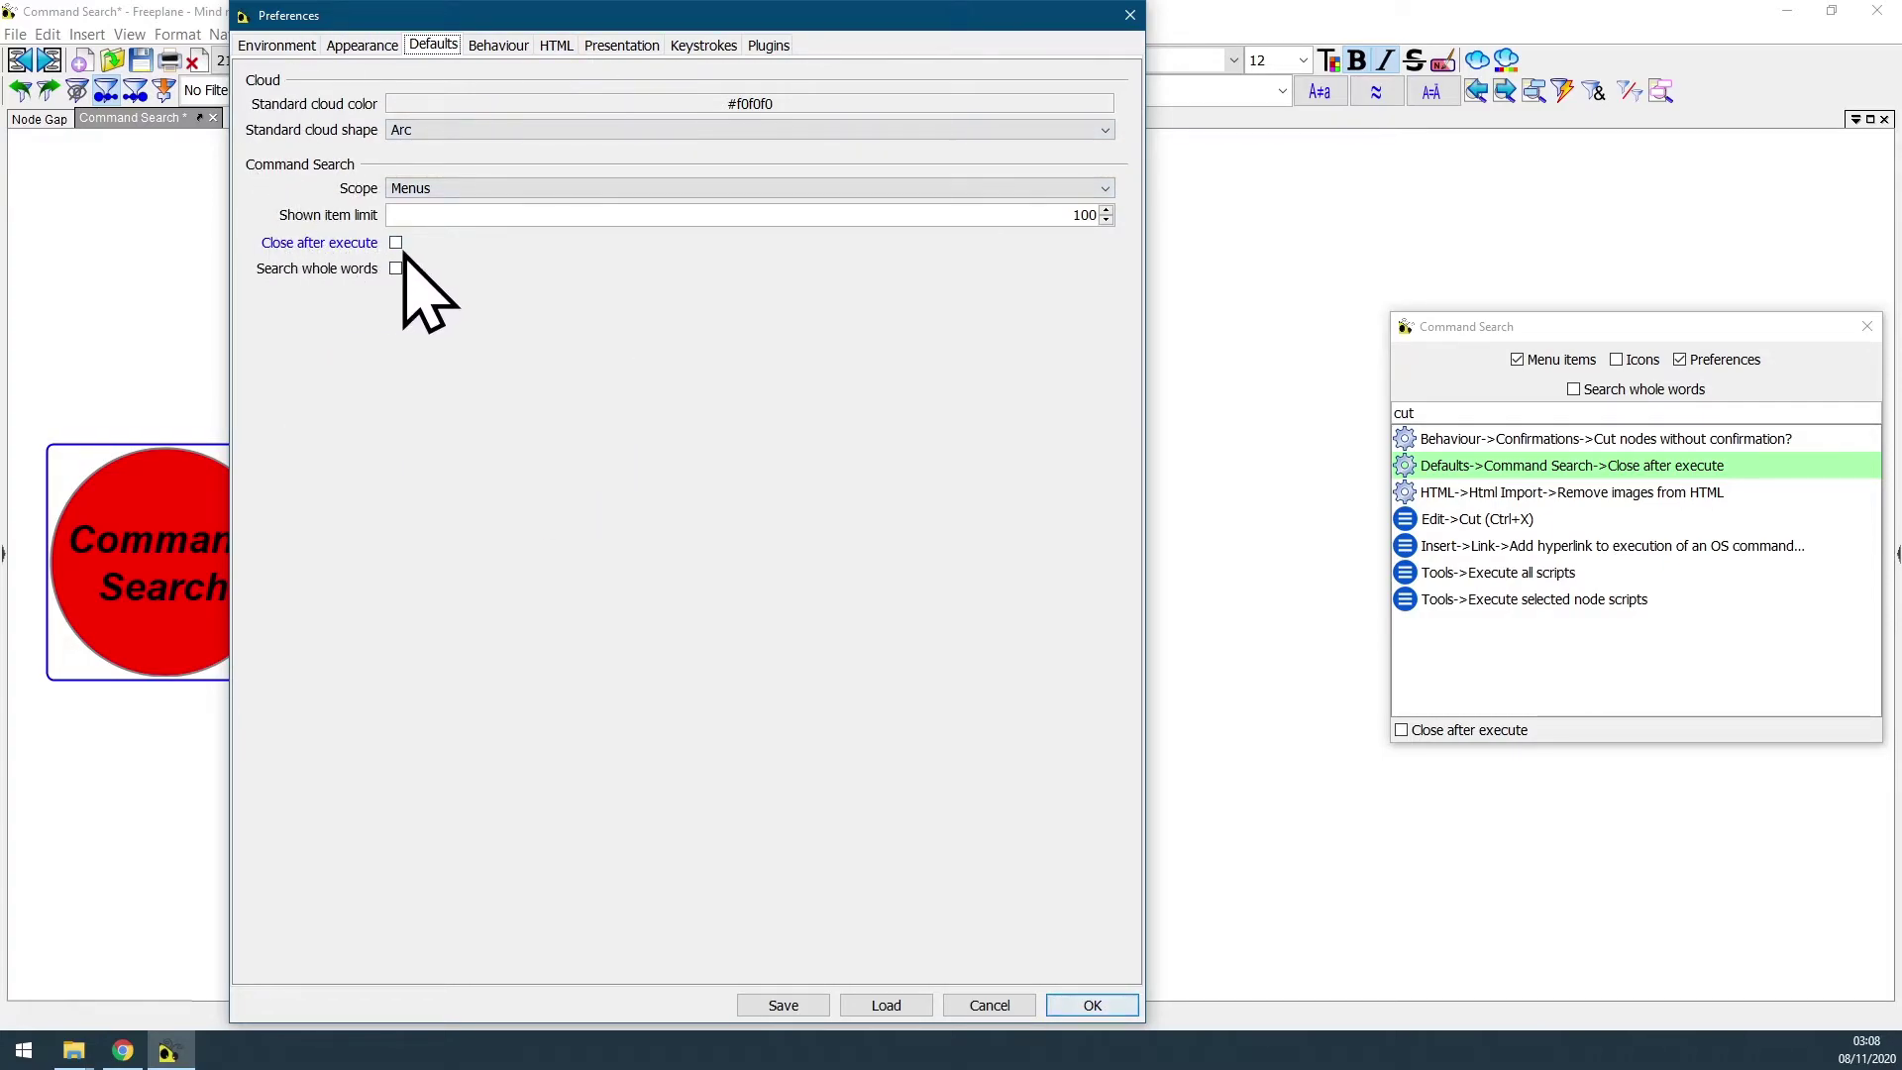
pyautogui.click(1129, 15)
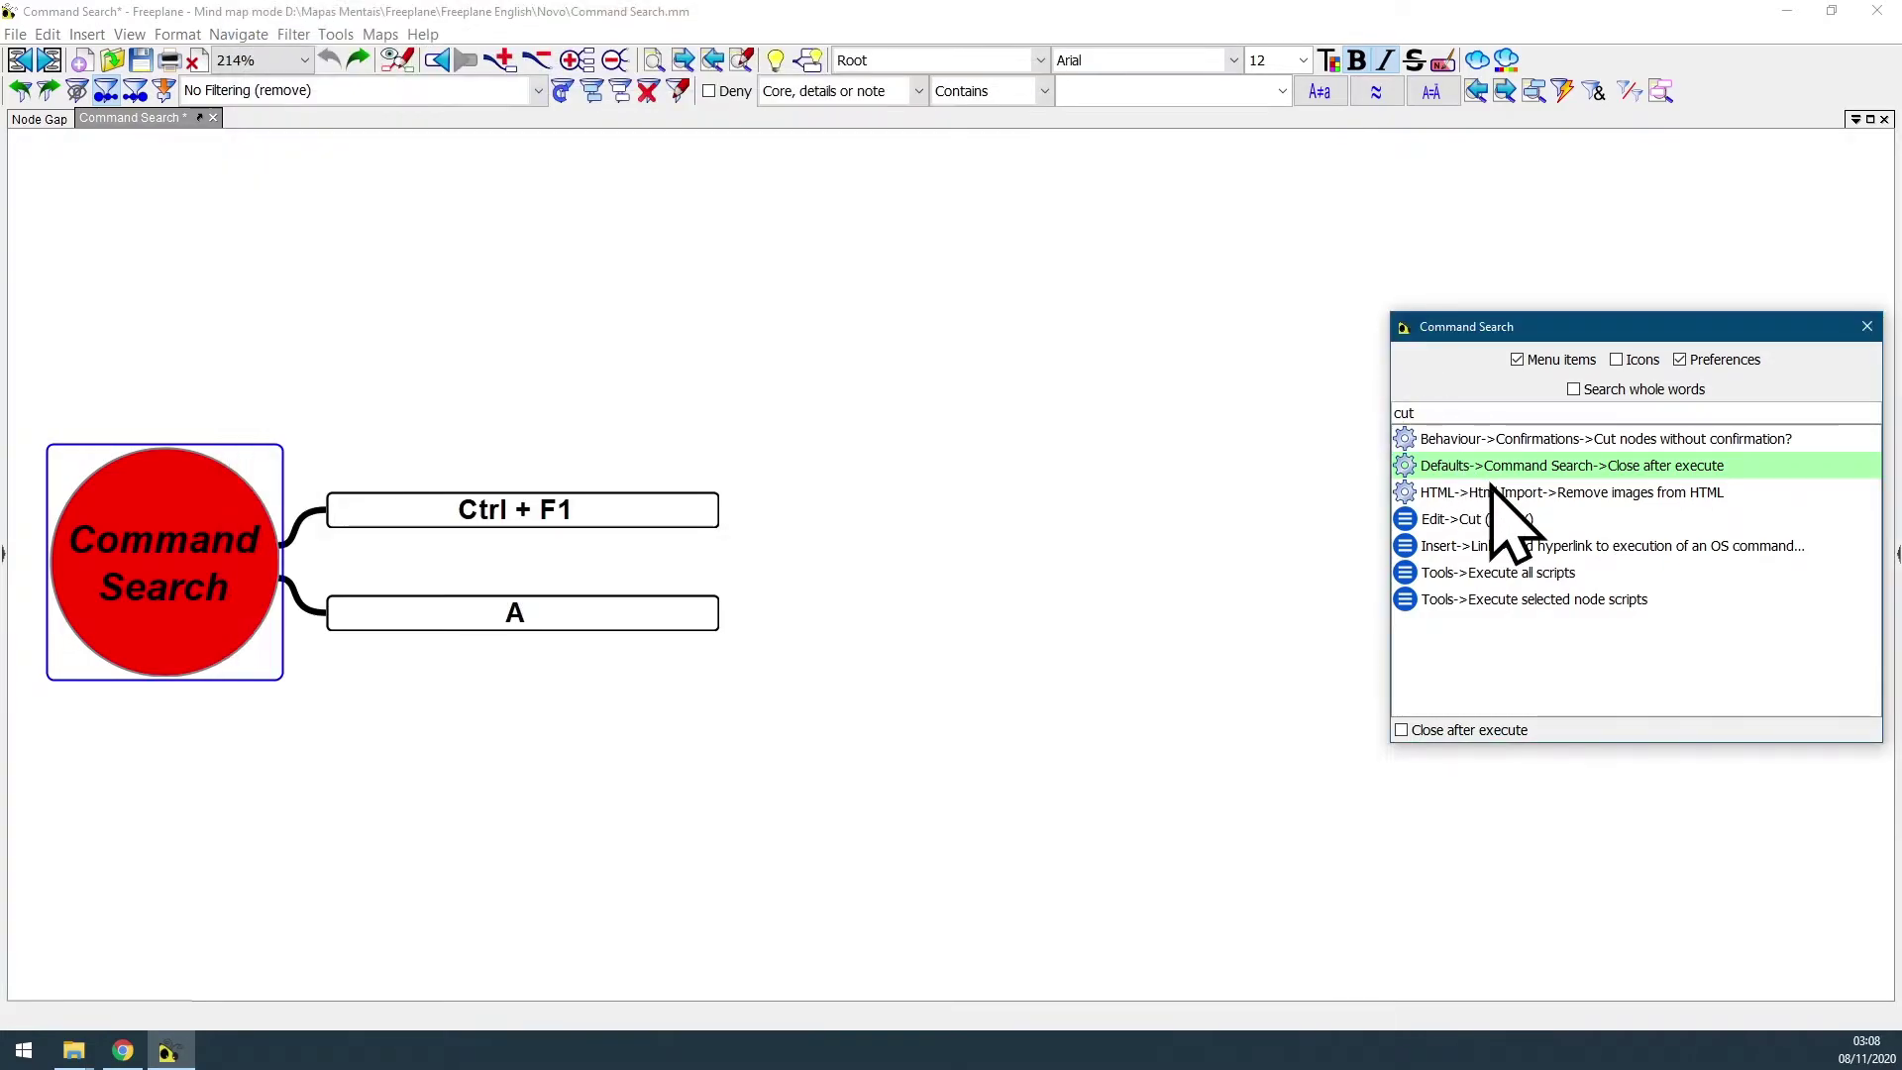
pyautogui.click(1494, 490)
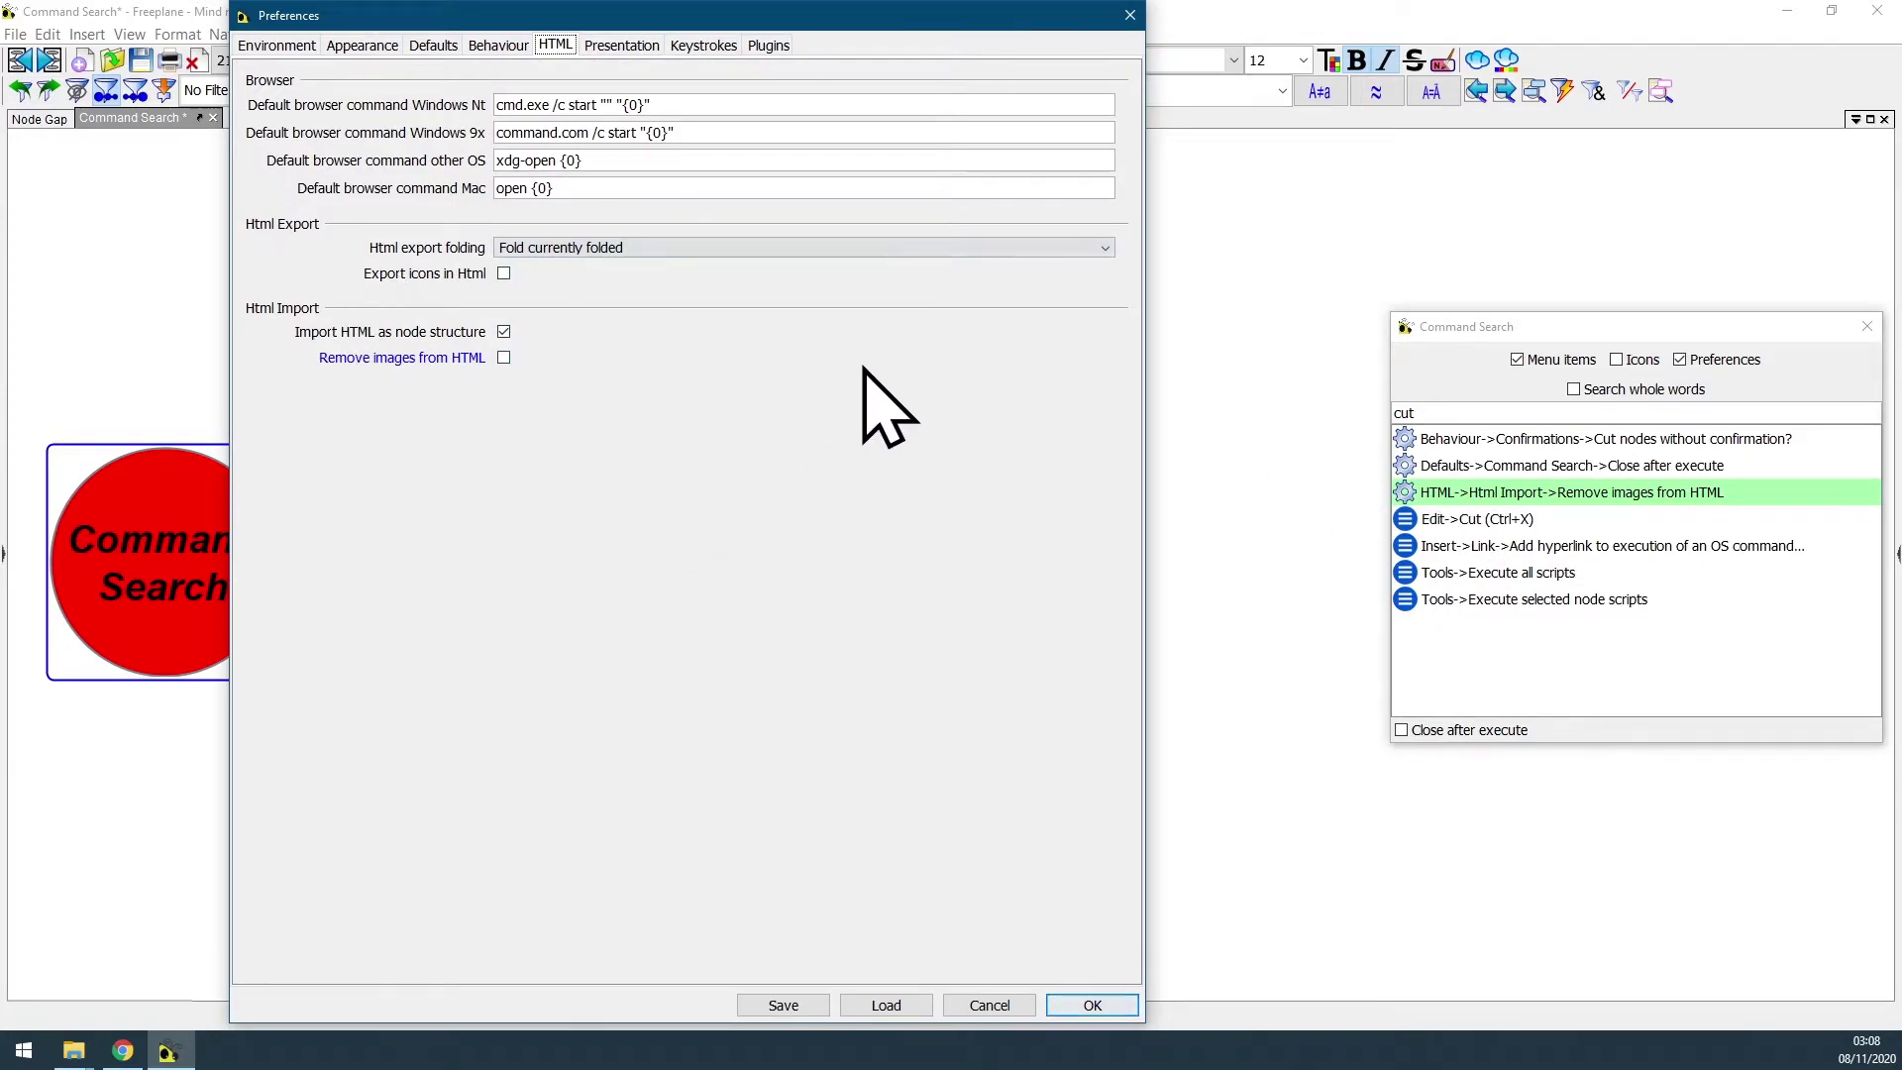
pyautogui.click(1130, 15)
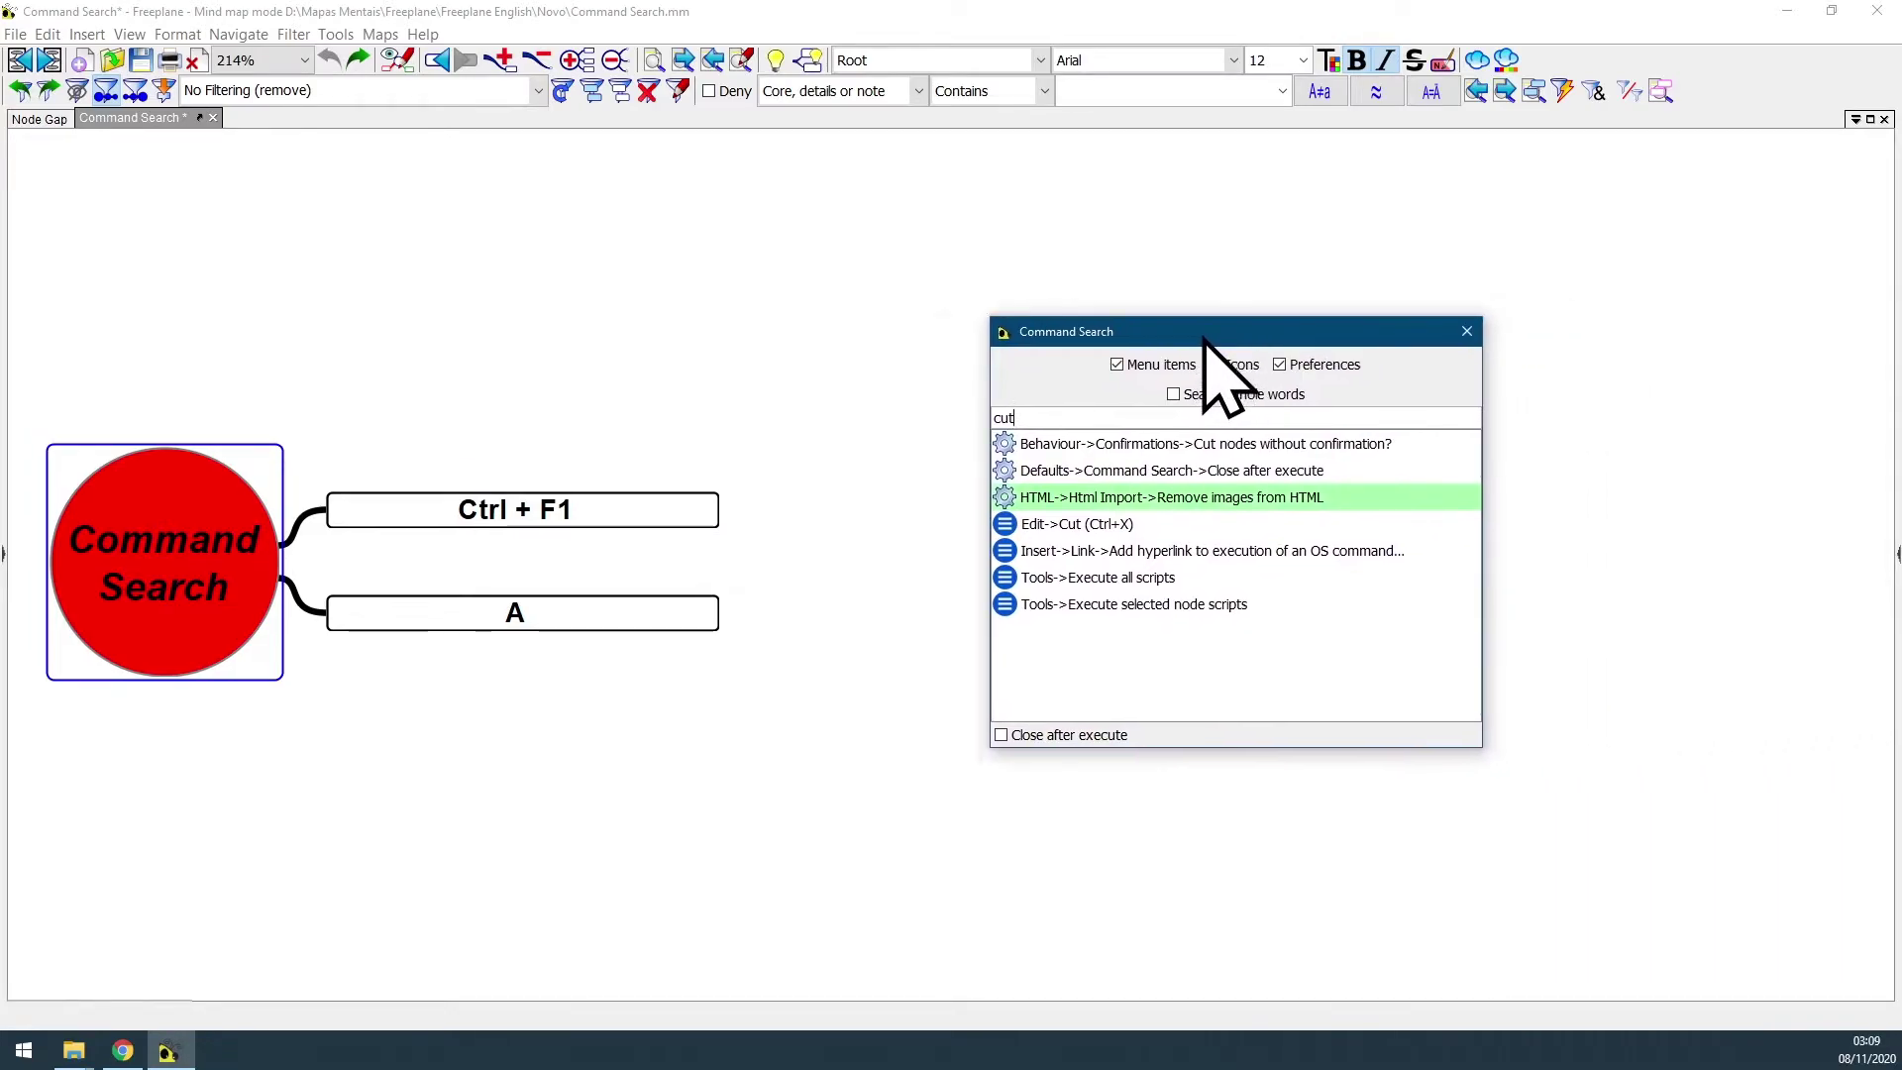
# - Select node A and run Edit->Cut (Ctrl+X) from the Command Search results
pyautogui.moveTo(1210, 340); pyautogui.dragTo(1032, 340)
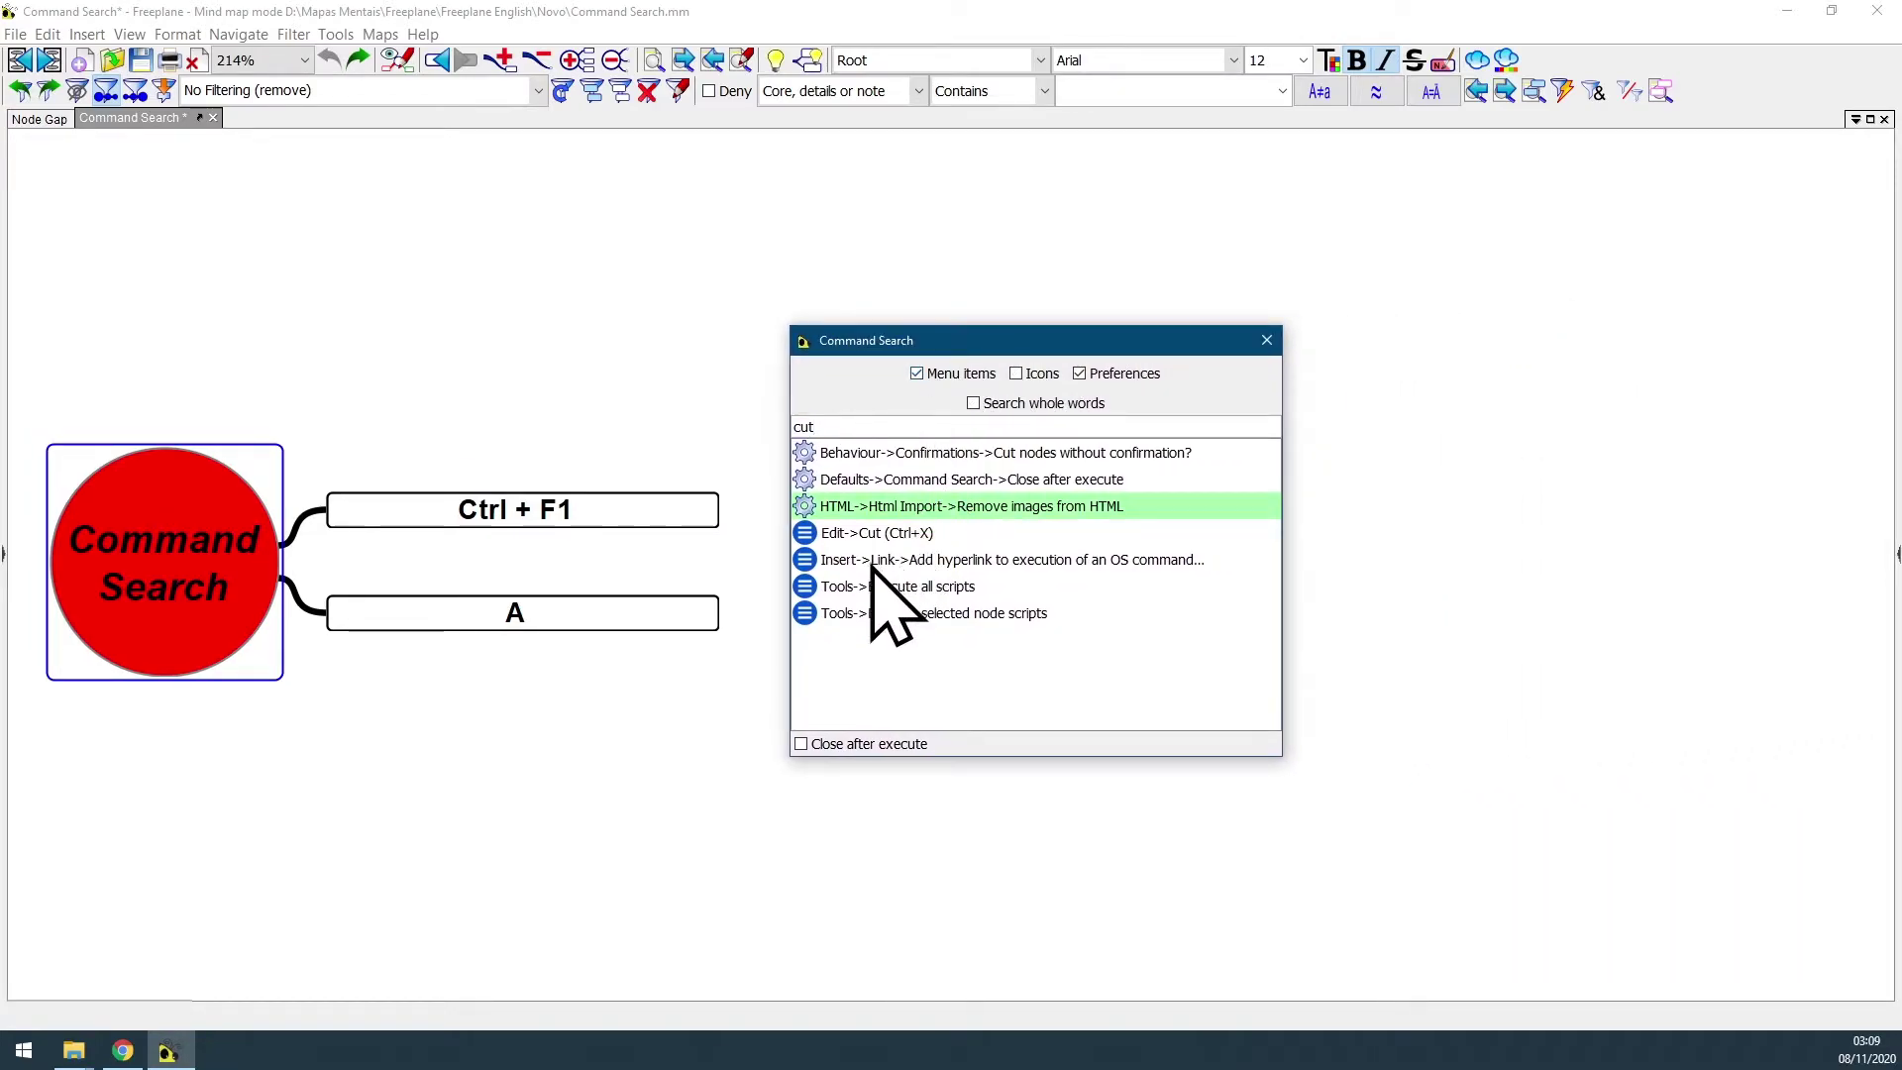
pyautogui.press('Down')
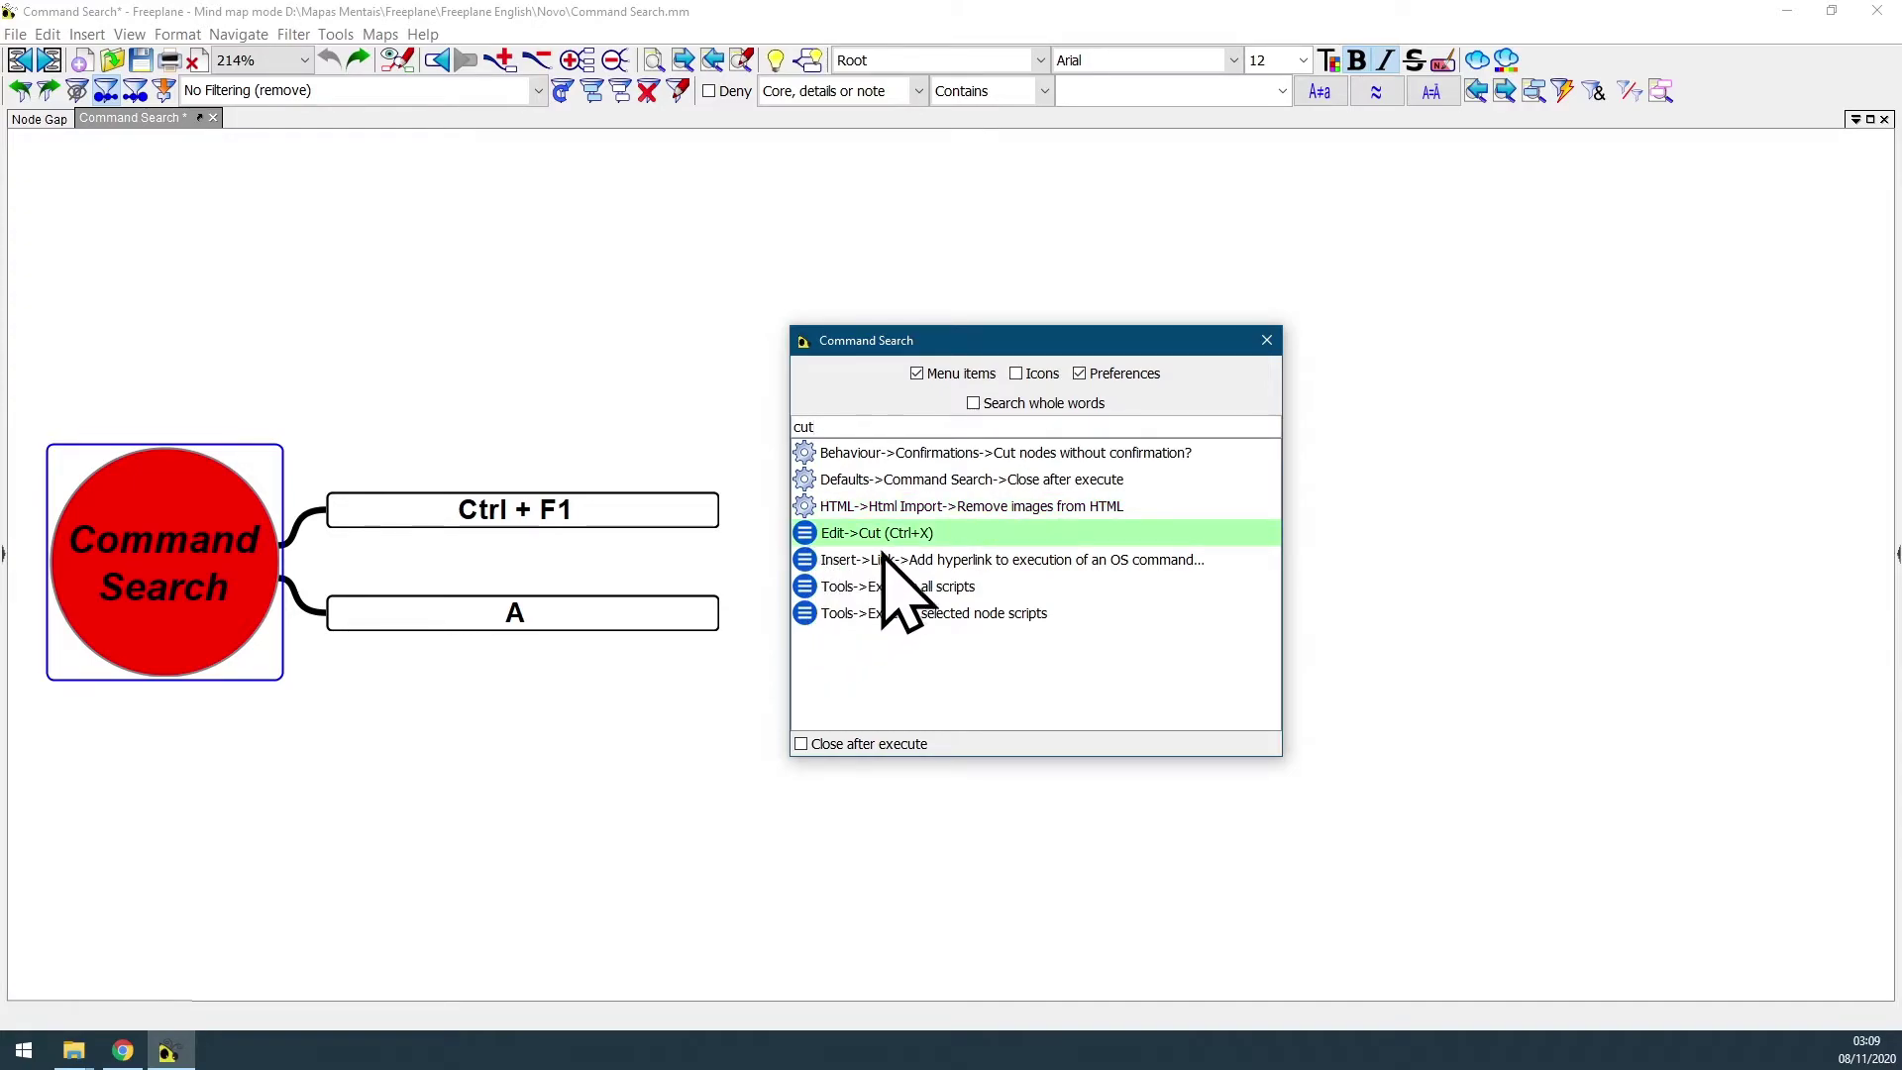
pyautogui.click(622, 513)
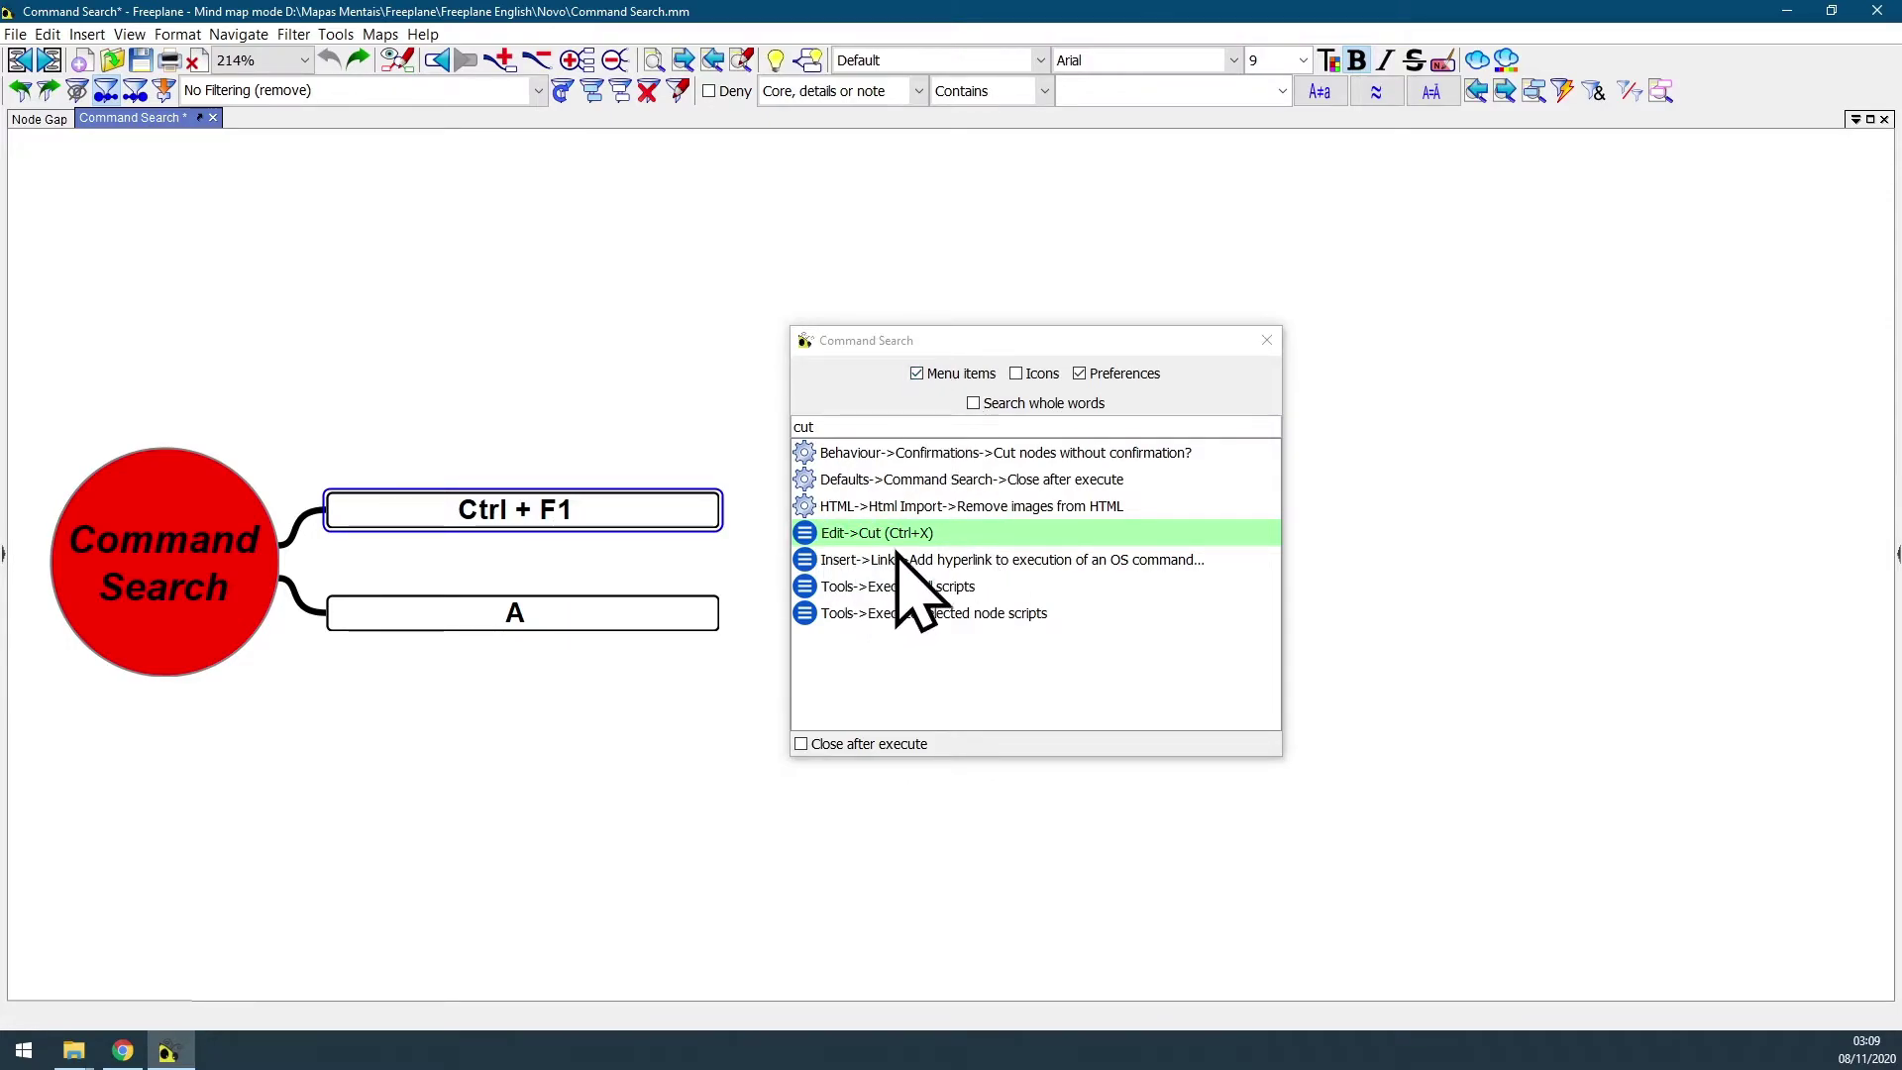
pyautogui.click(990, 555)
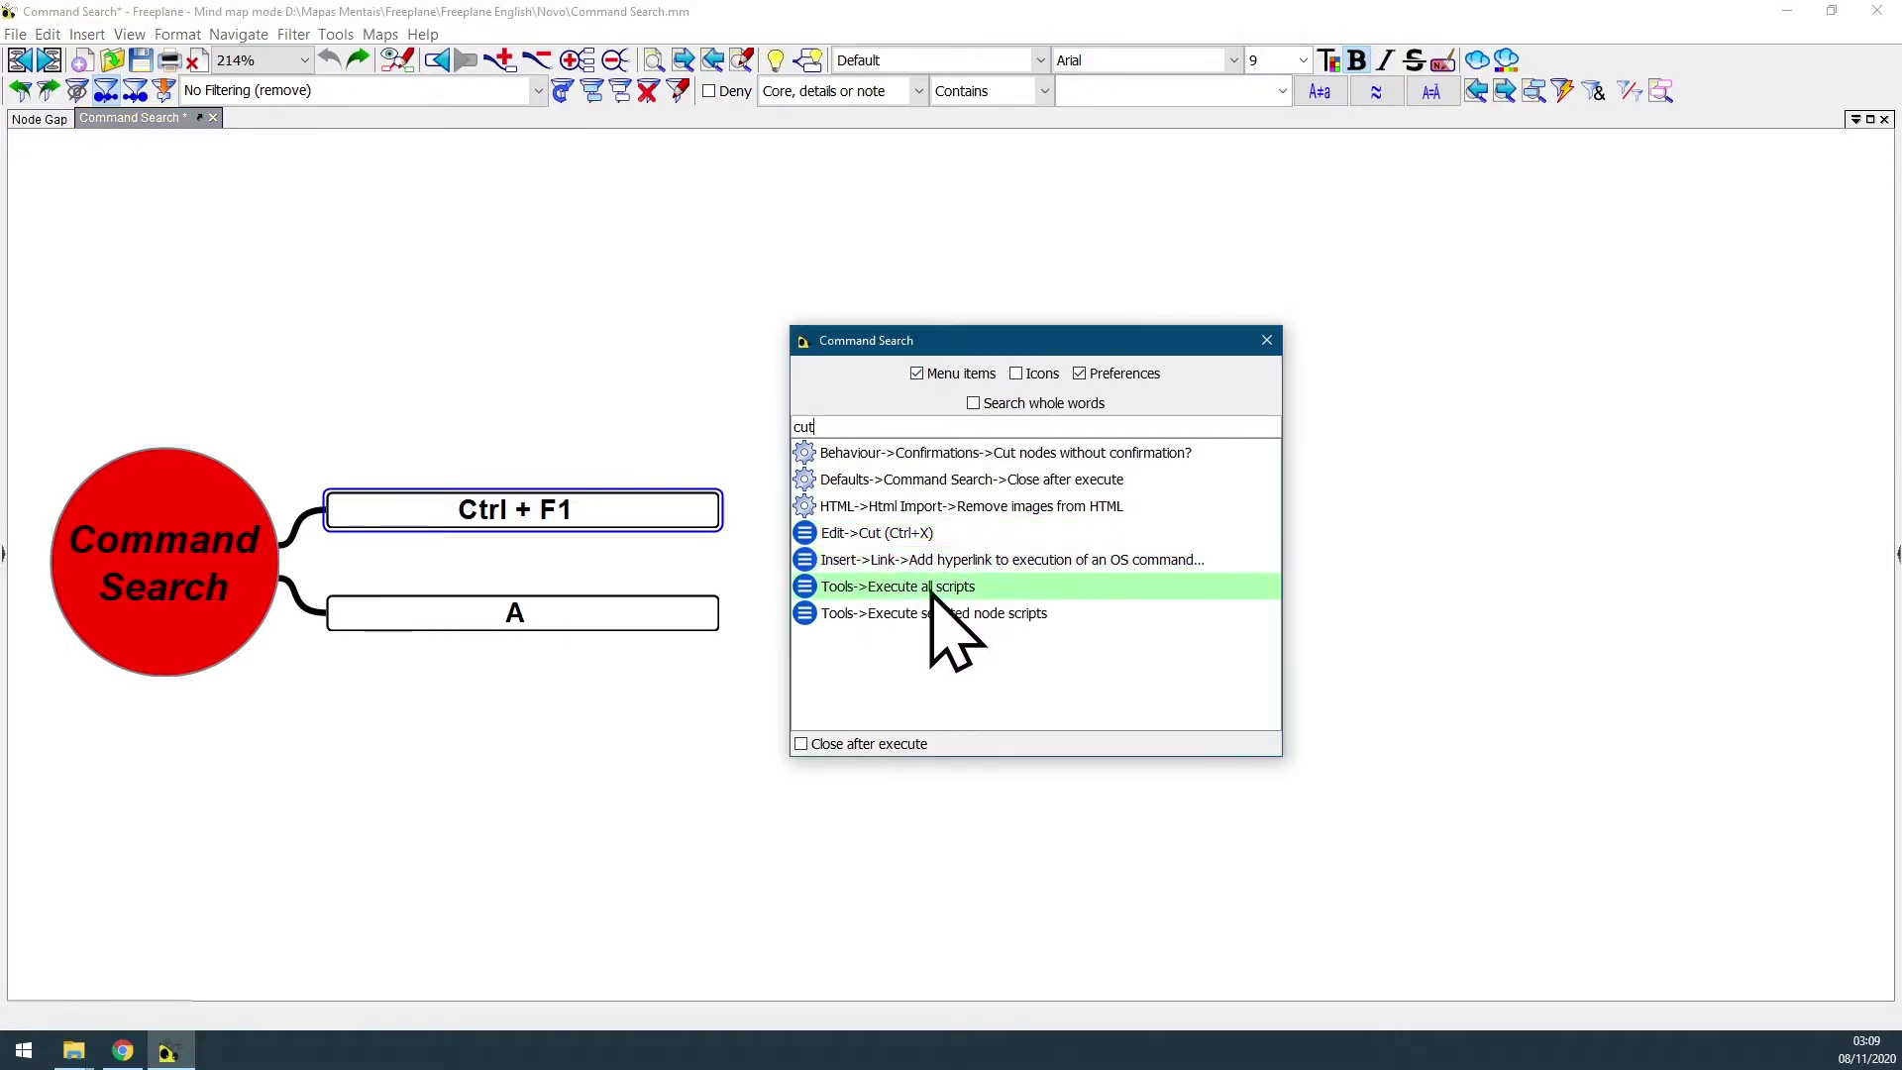
pyautogui.click(877, 535)
pyautogui.click(555, 624)
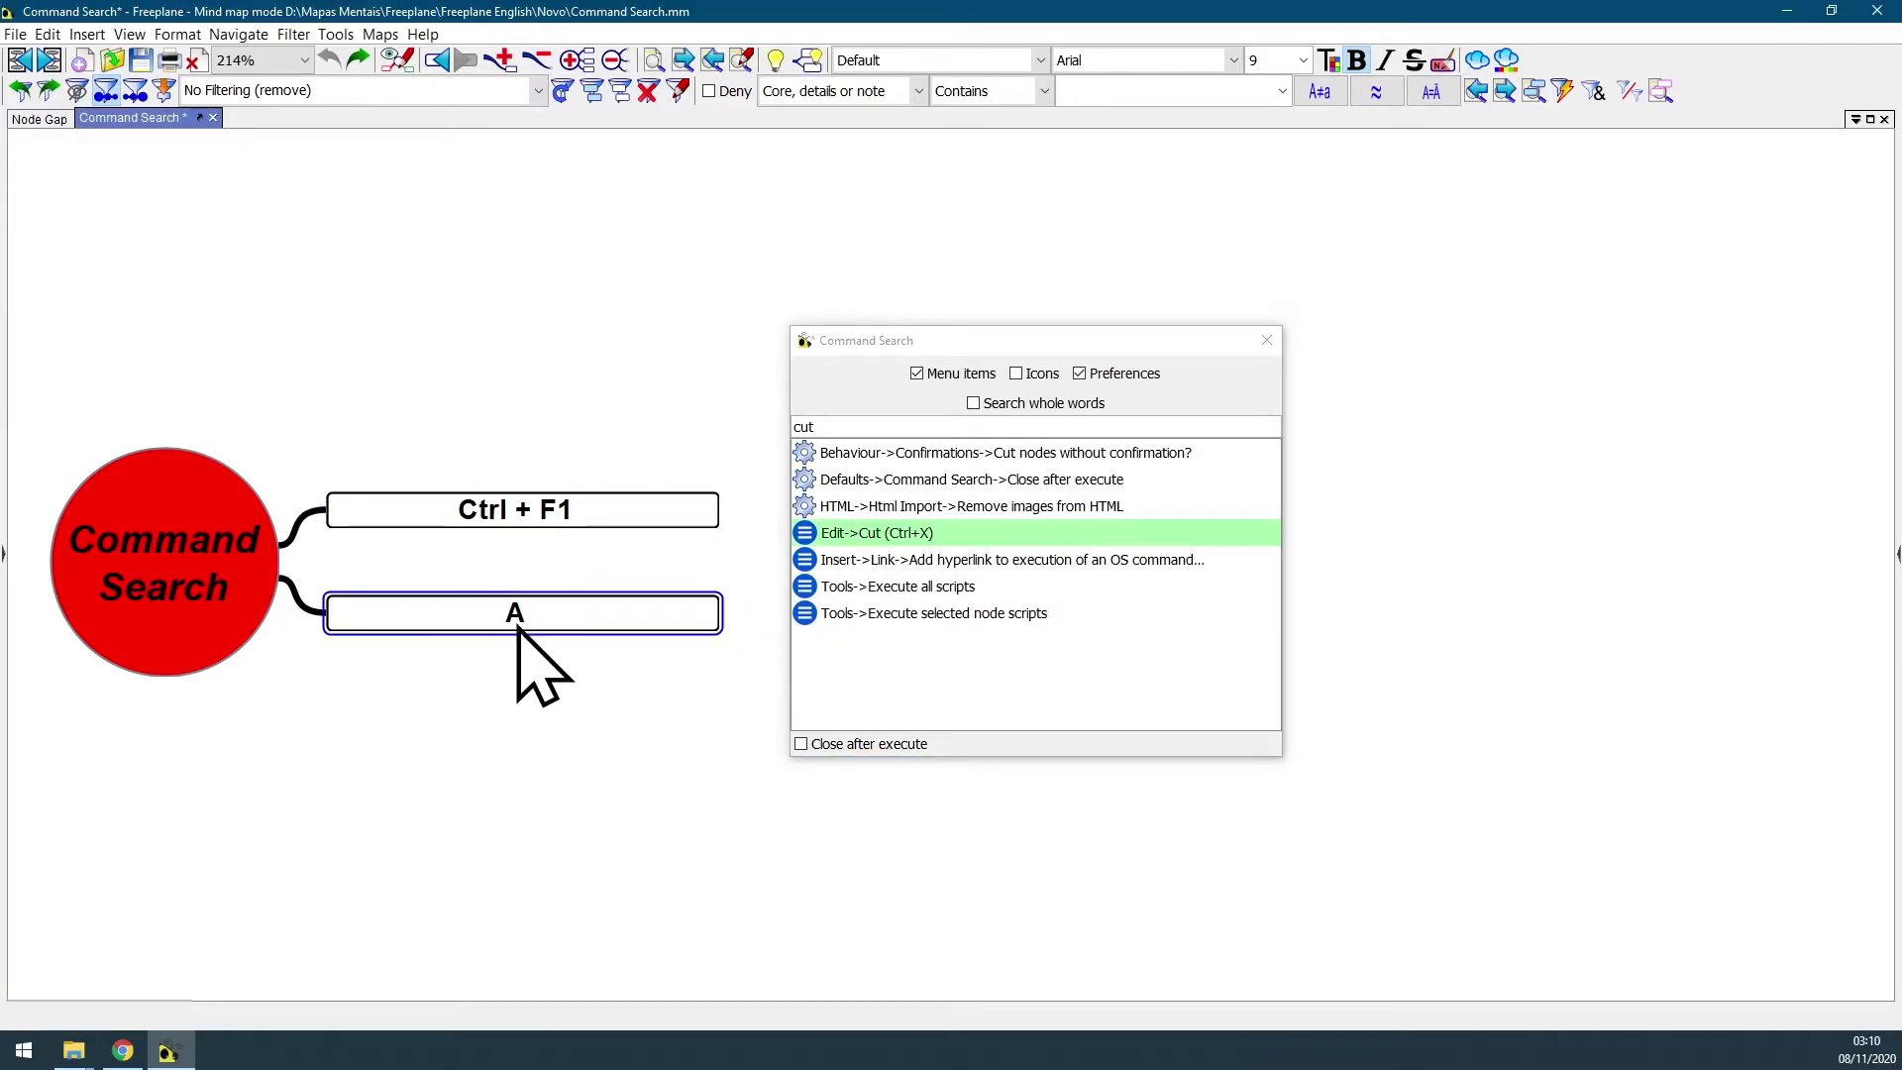
pyautogui.click(869, 535)
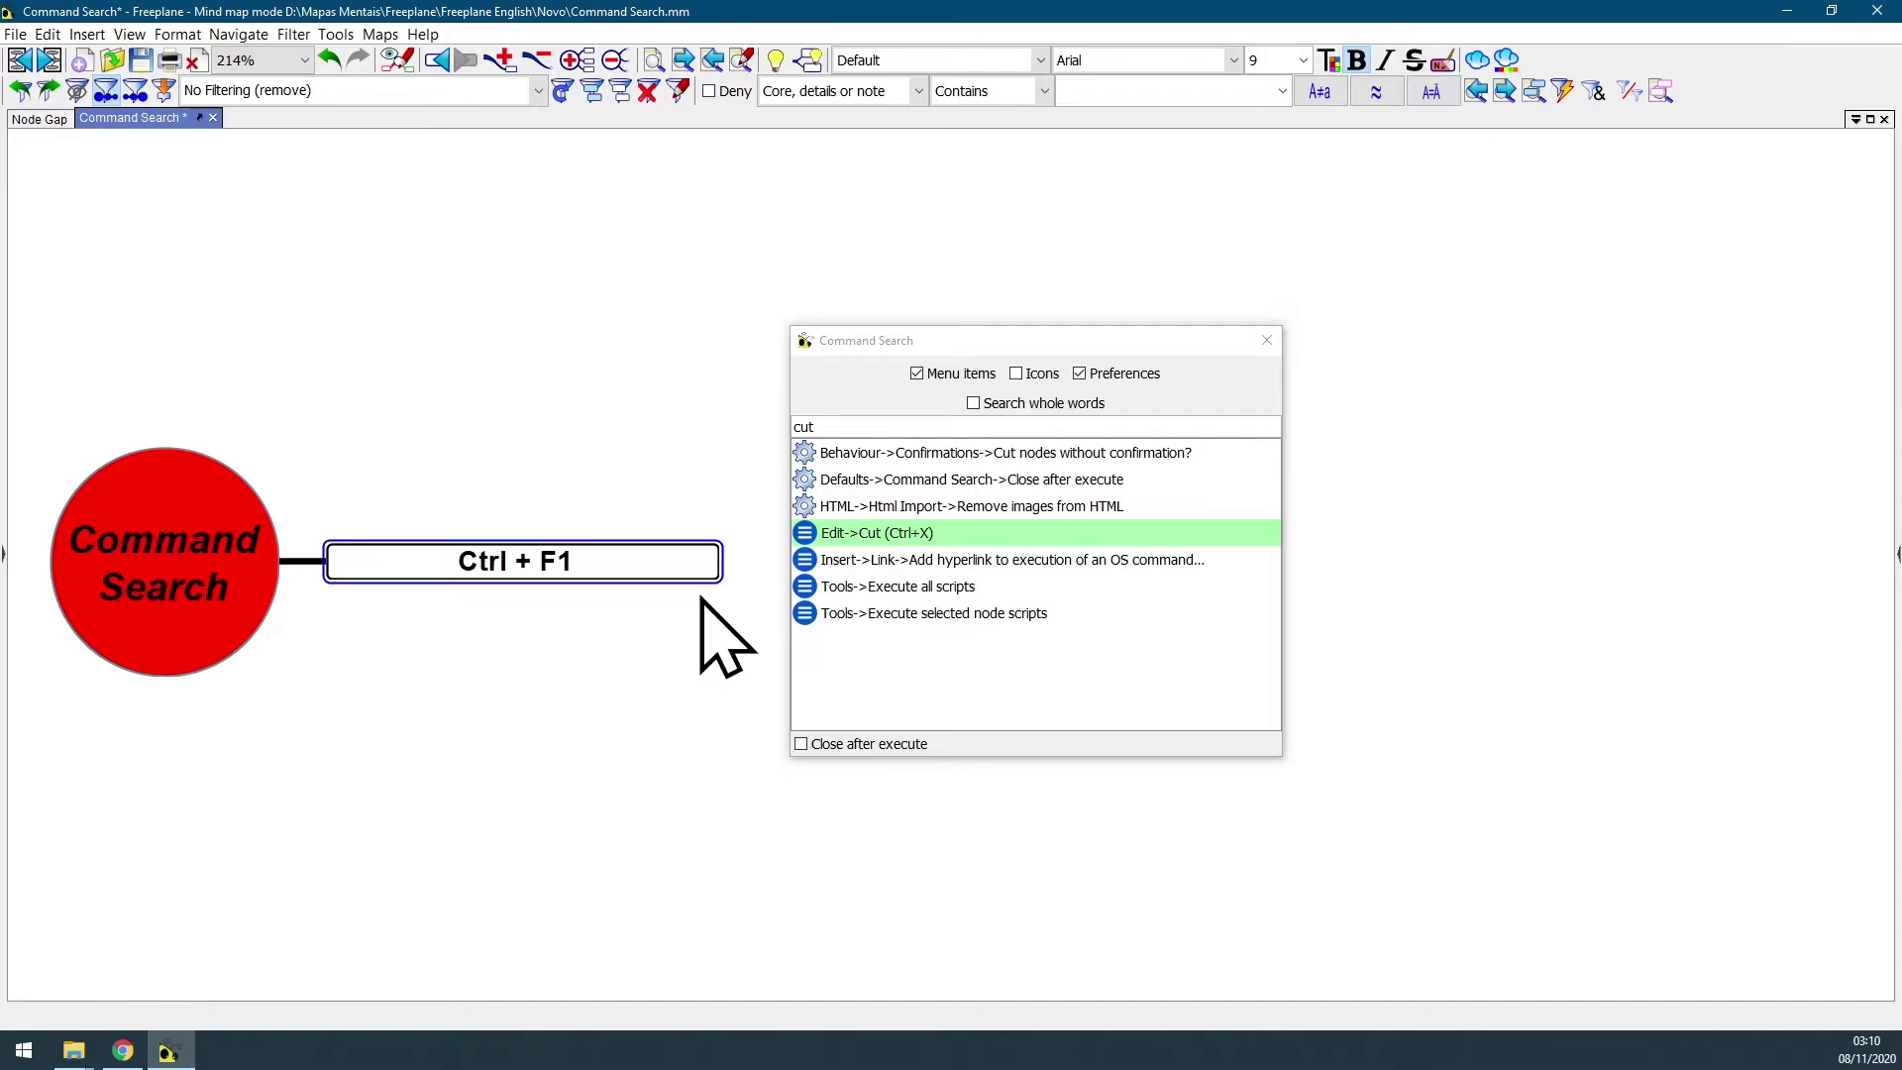
# - Undo the cut with Ctrl+Z to restore node A, and browse the Edit menu
pyautogui.hotkey('ctrl', 'z')
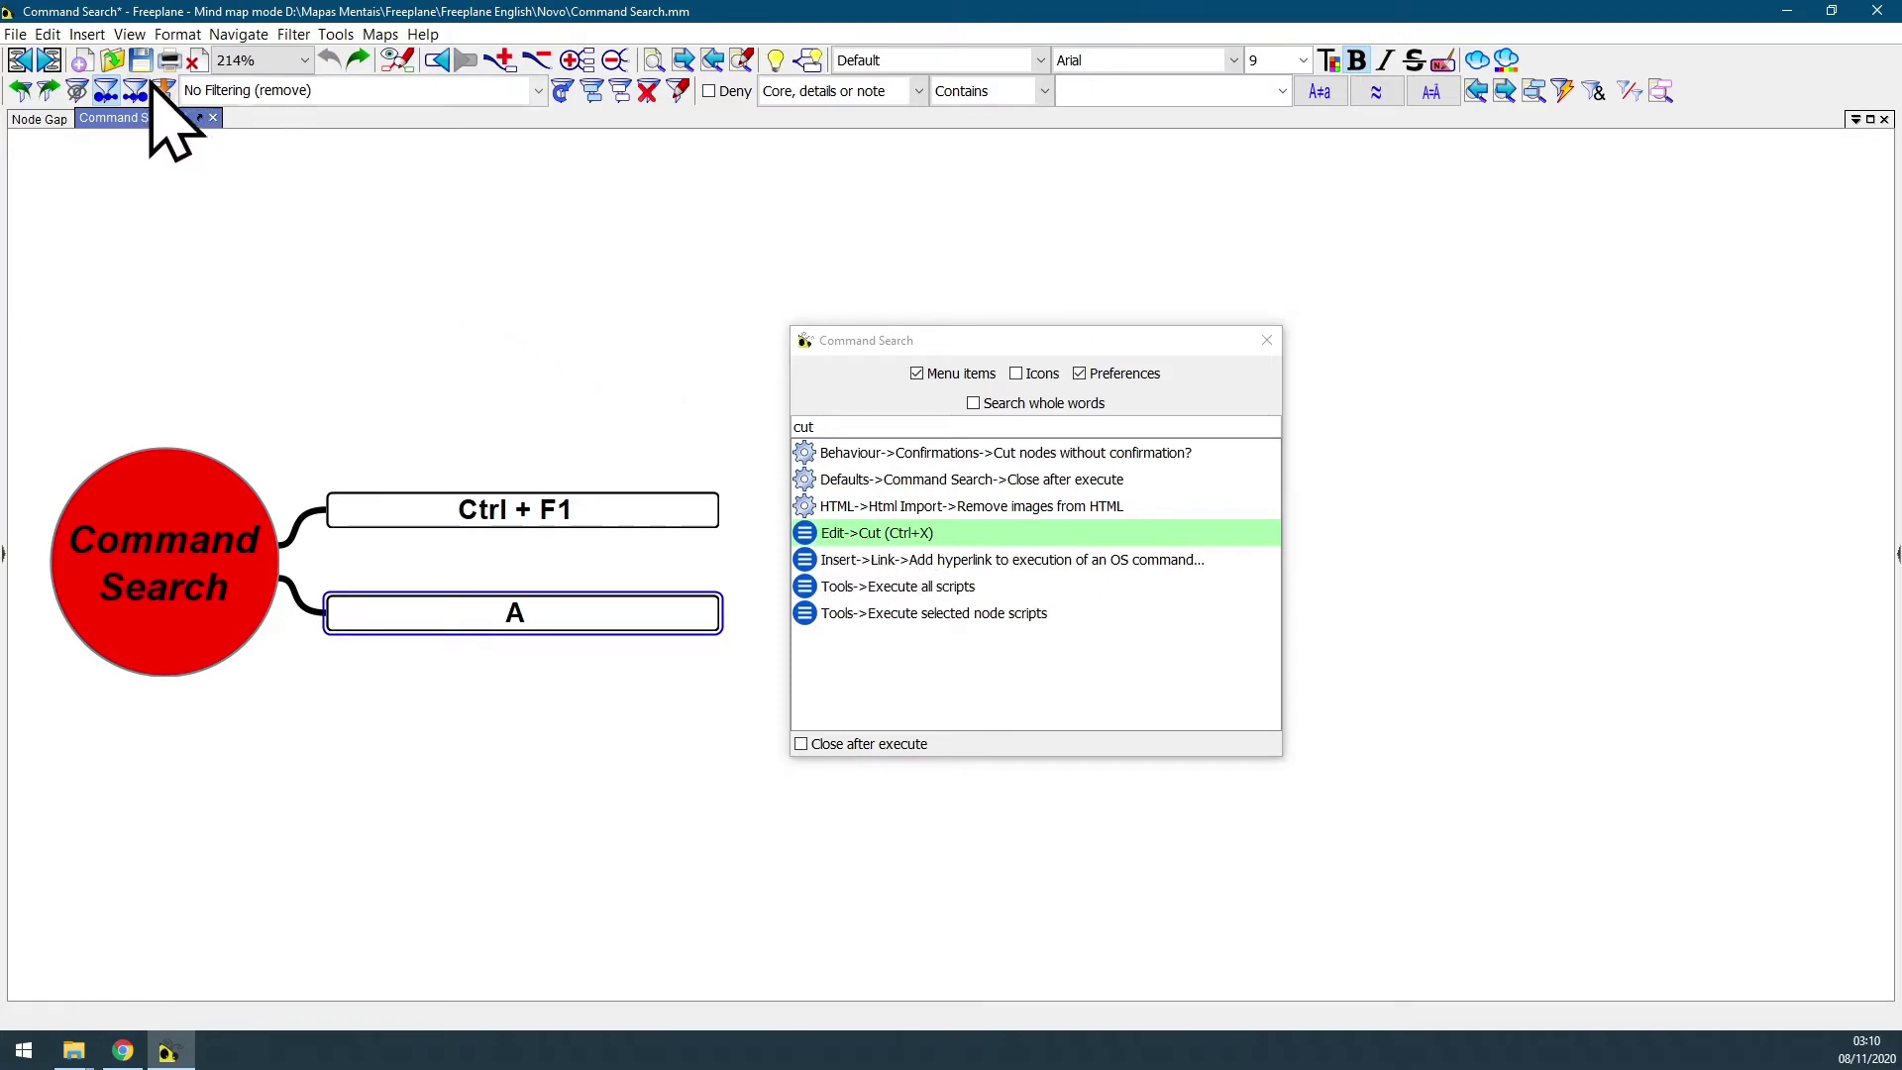
pyautogui.click(48, 34)
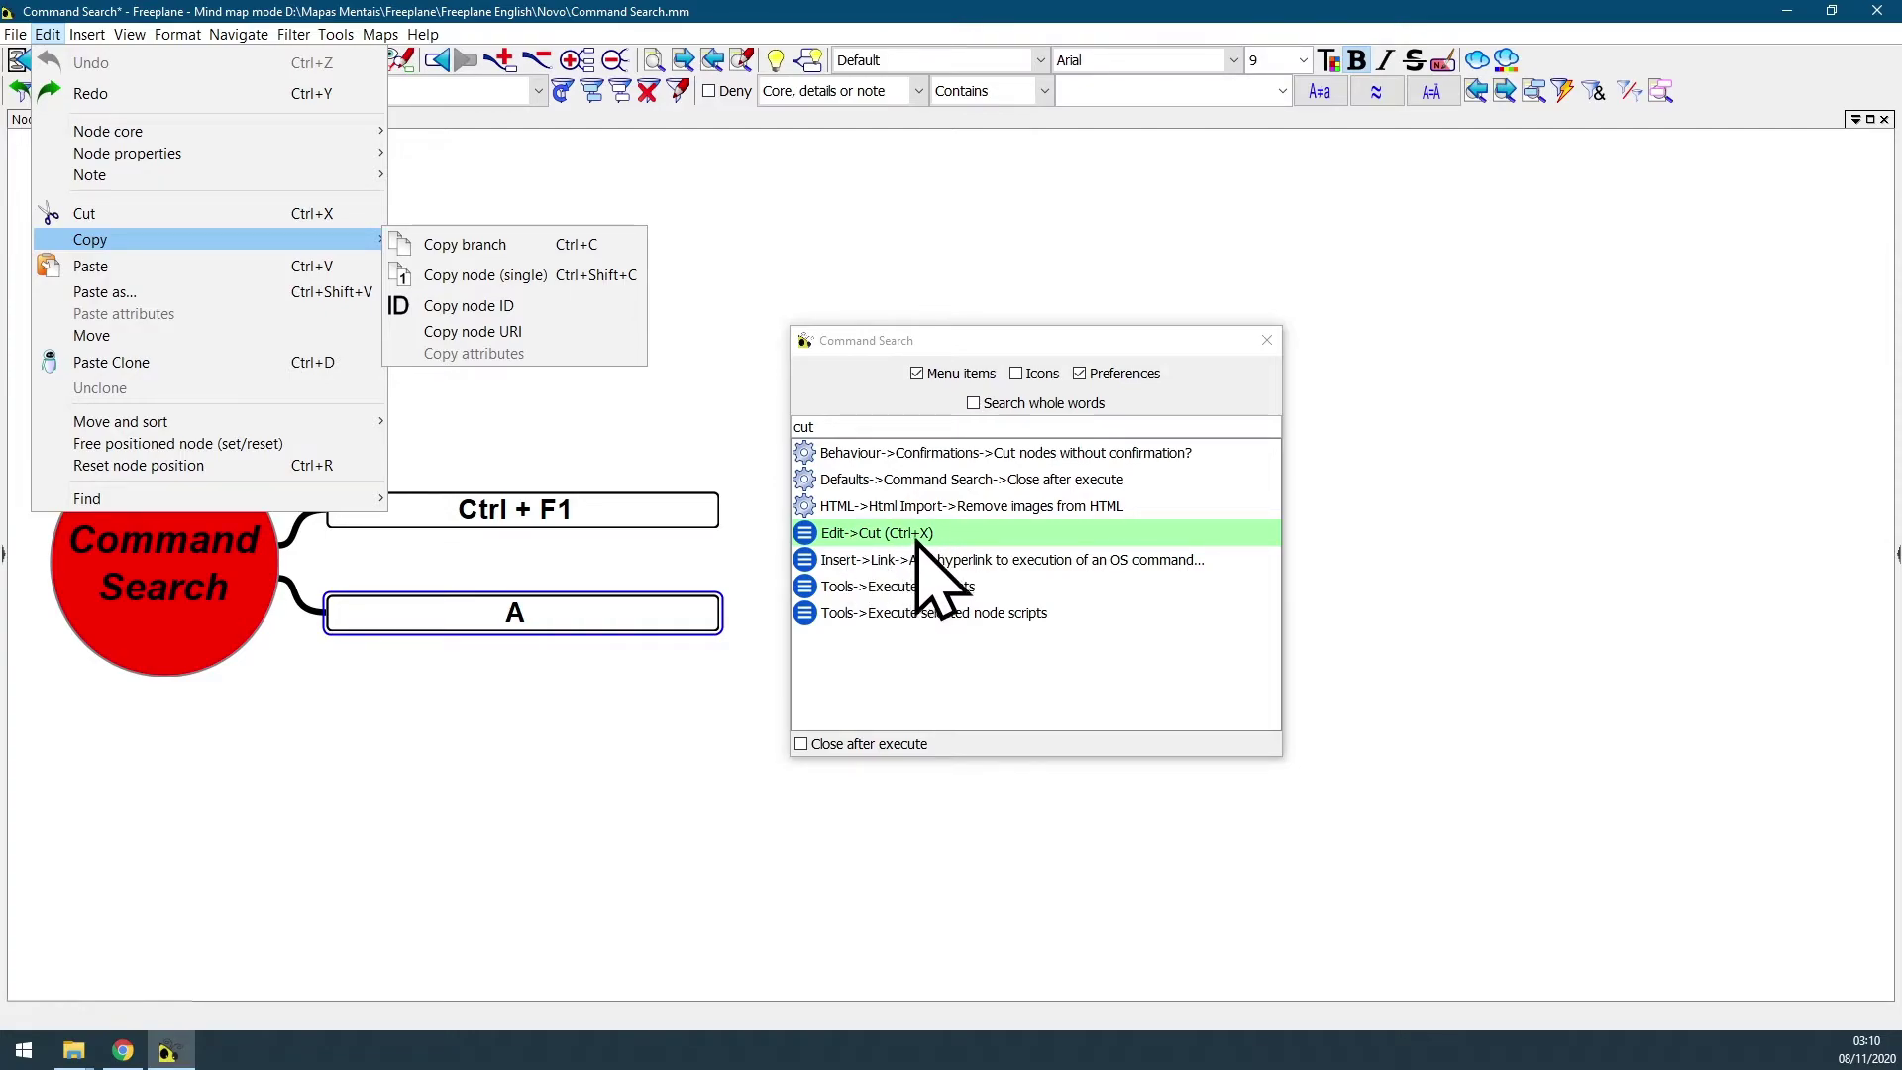
pyautogui.click(764, 645)
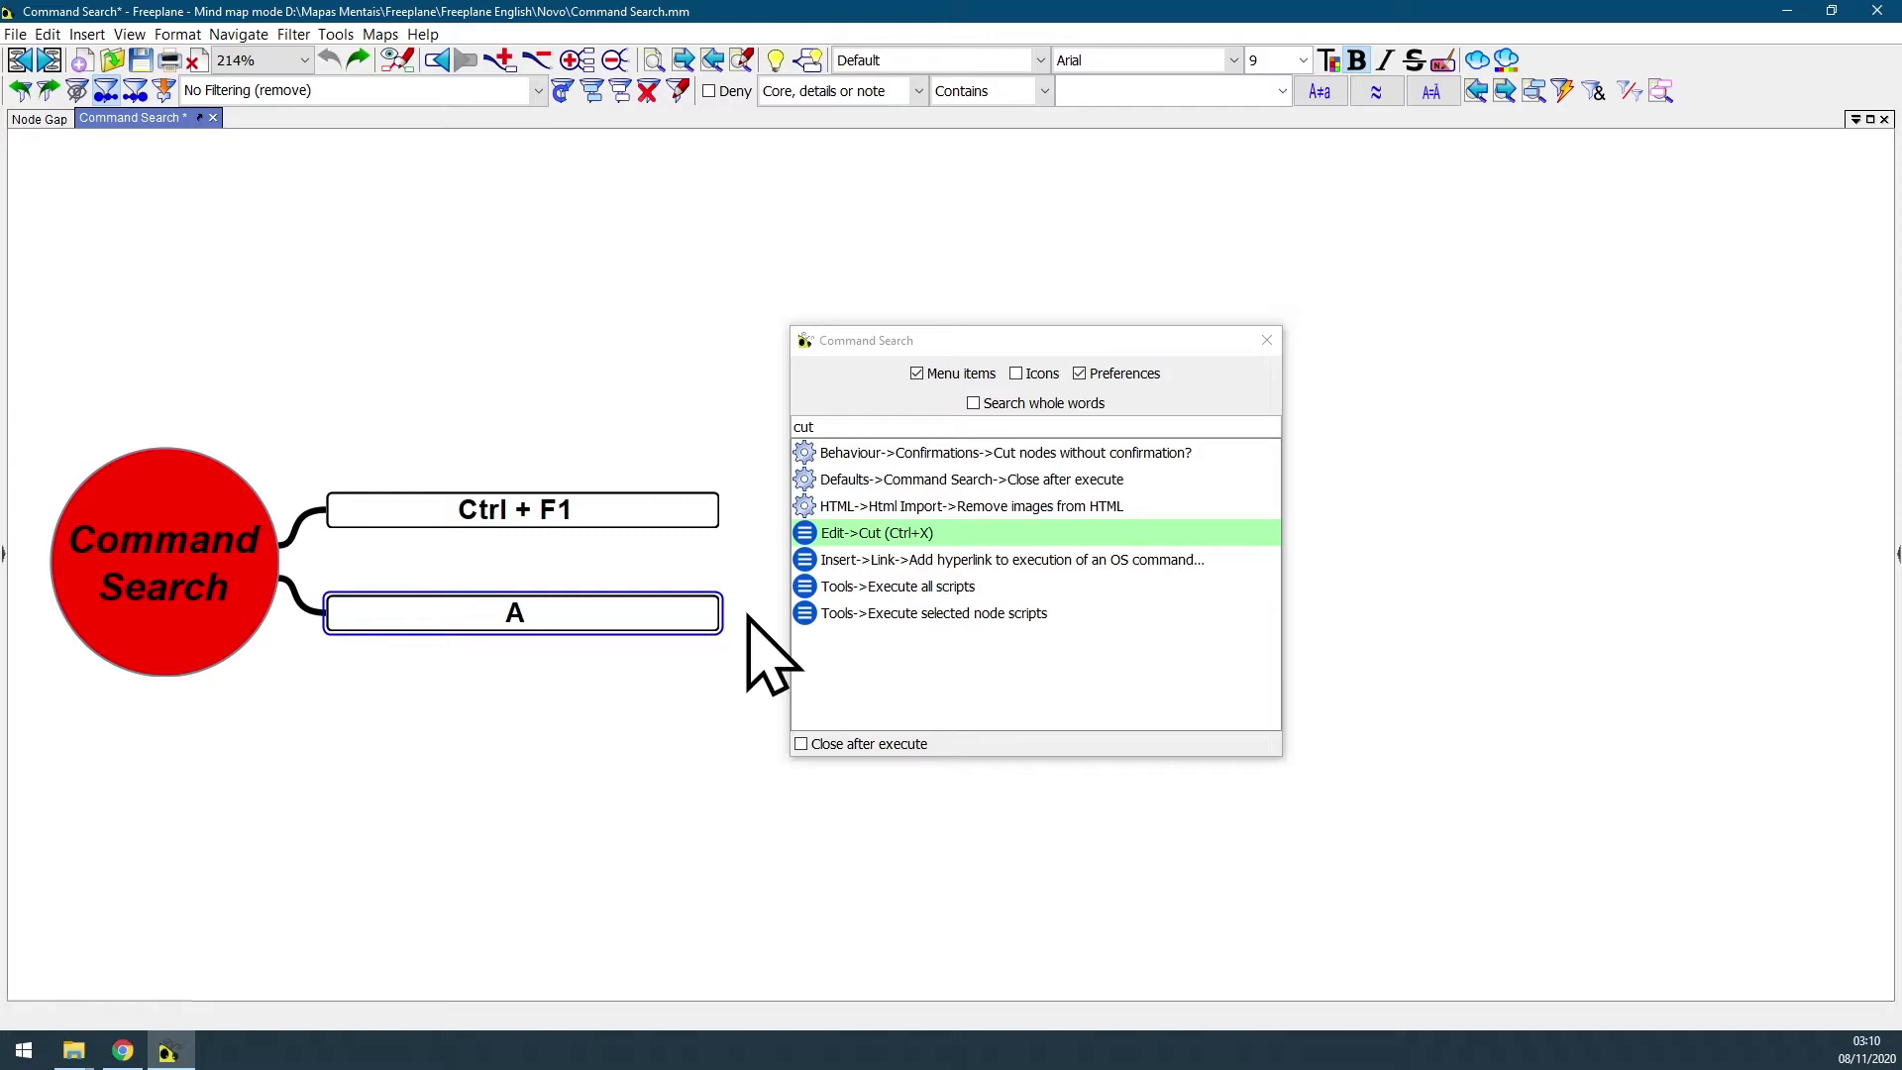
pyautogui.hotkey('ctrl', 'x')
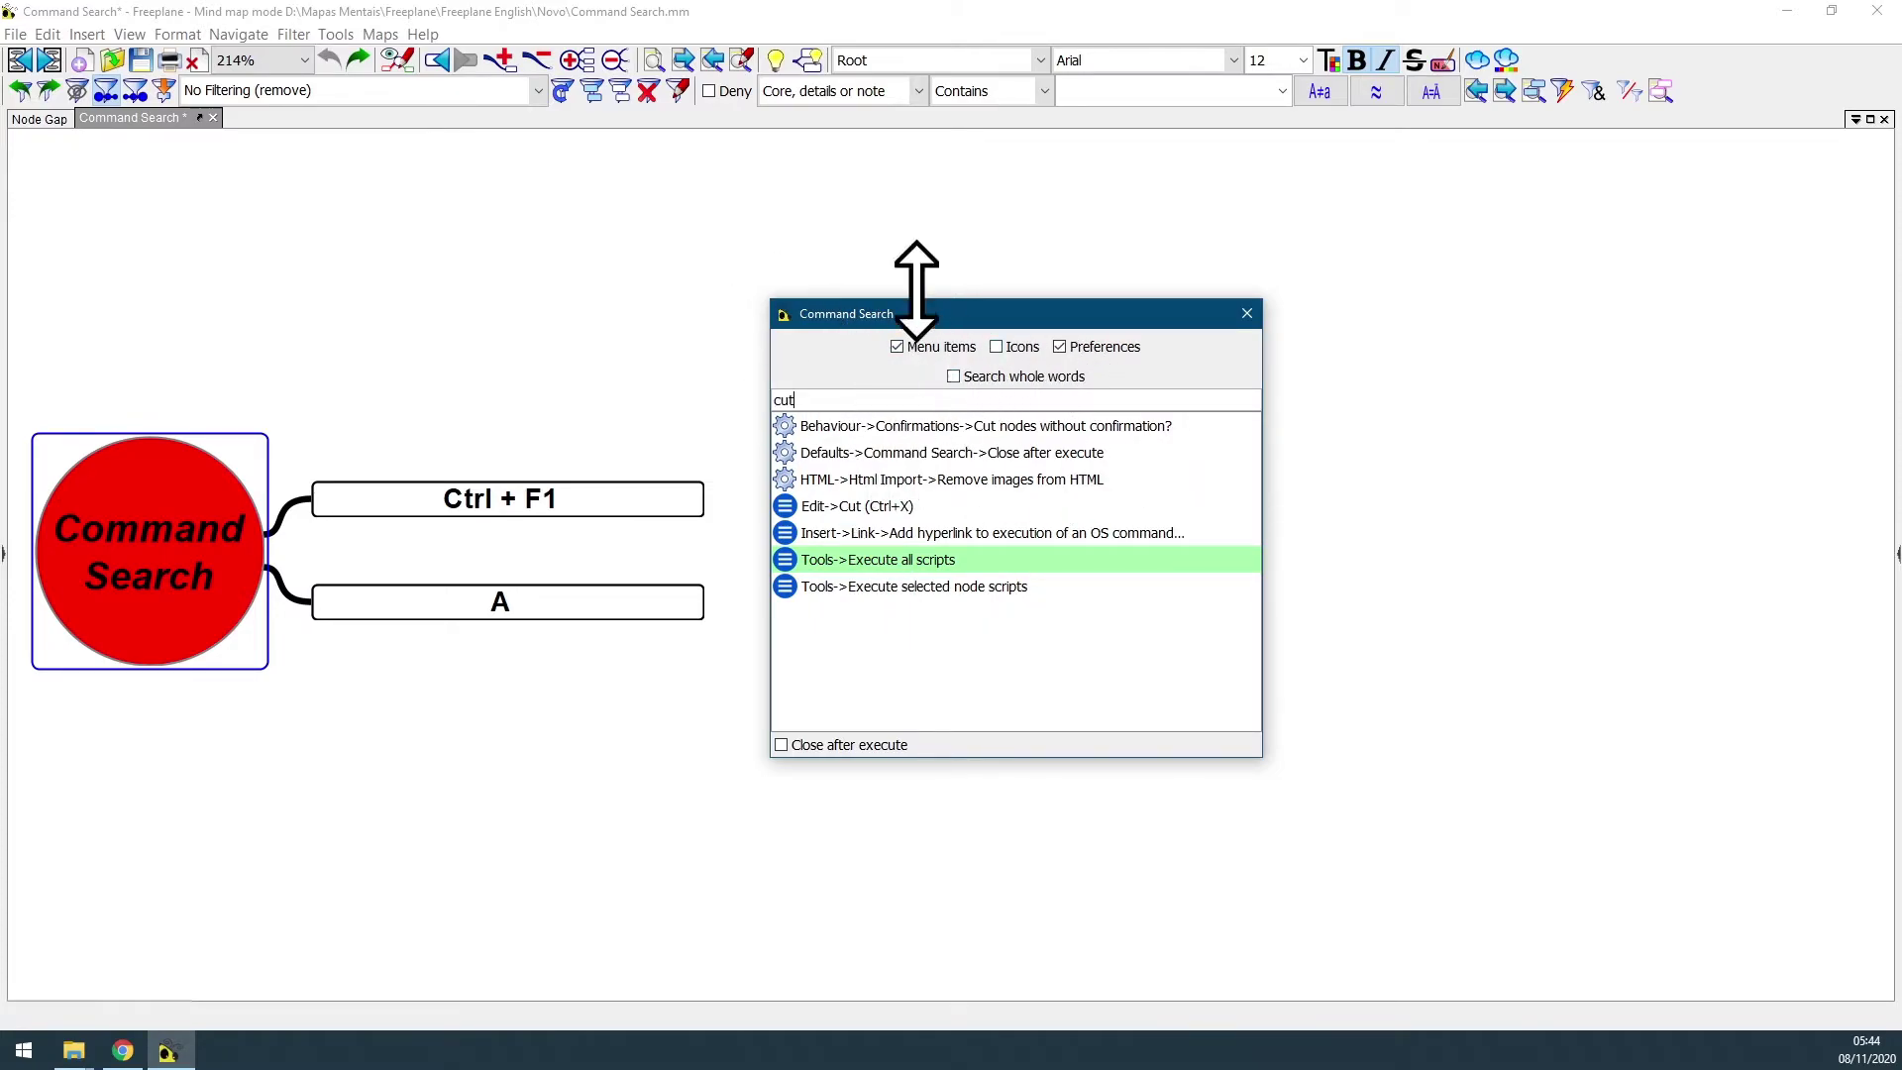
pyautogui.click(423, 34)
pyautogui.click(1387, 282)
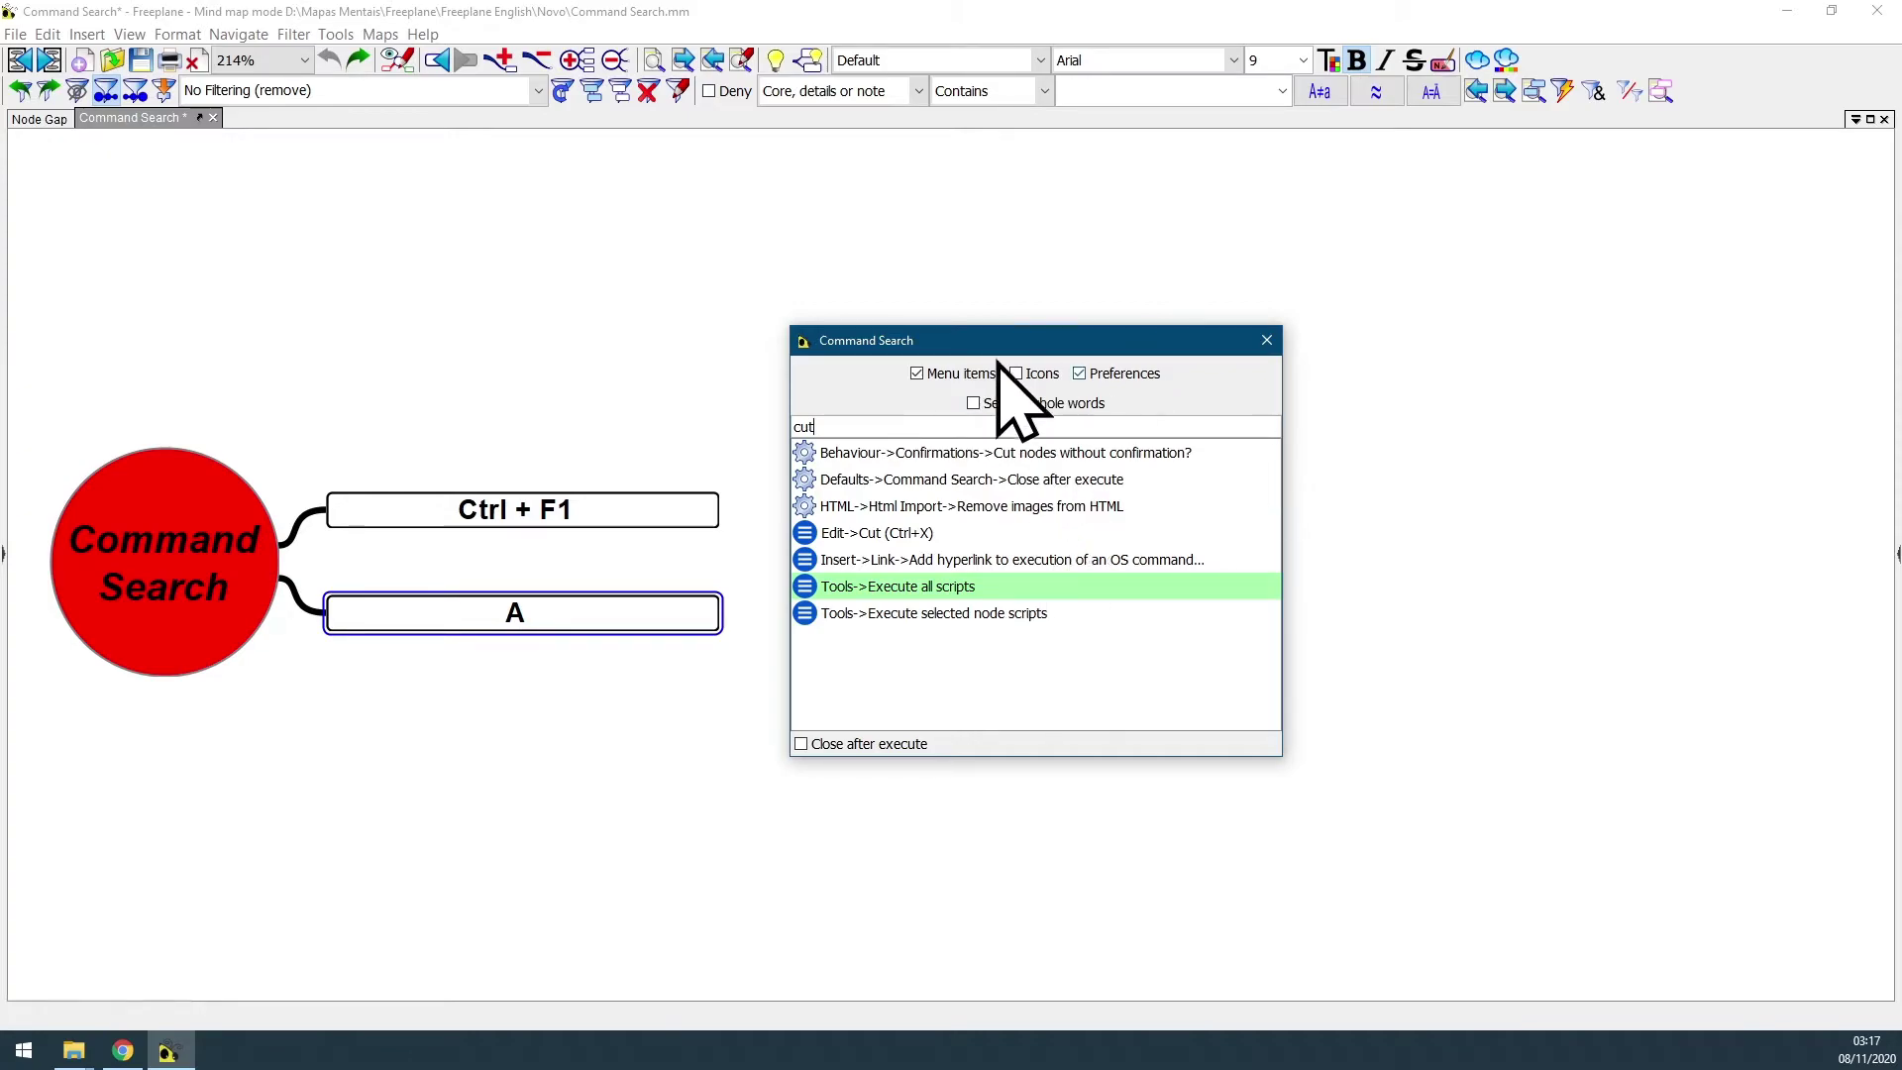
pyautogui.moveTo(1016, 348)
pyautogui.mouseDown()
pyautogui.moveTo(1046, 345)
pyautogui.moveTo(1008, 363)
pyautogui.mouseUp()
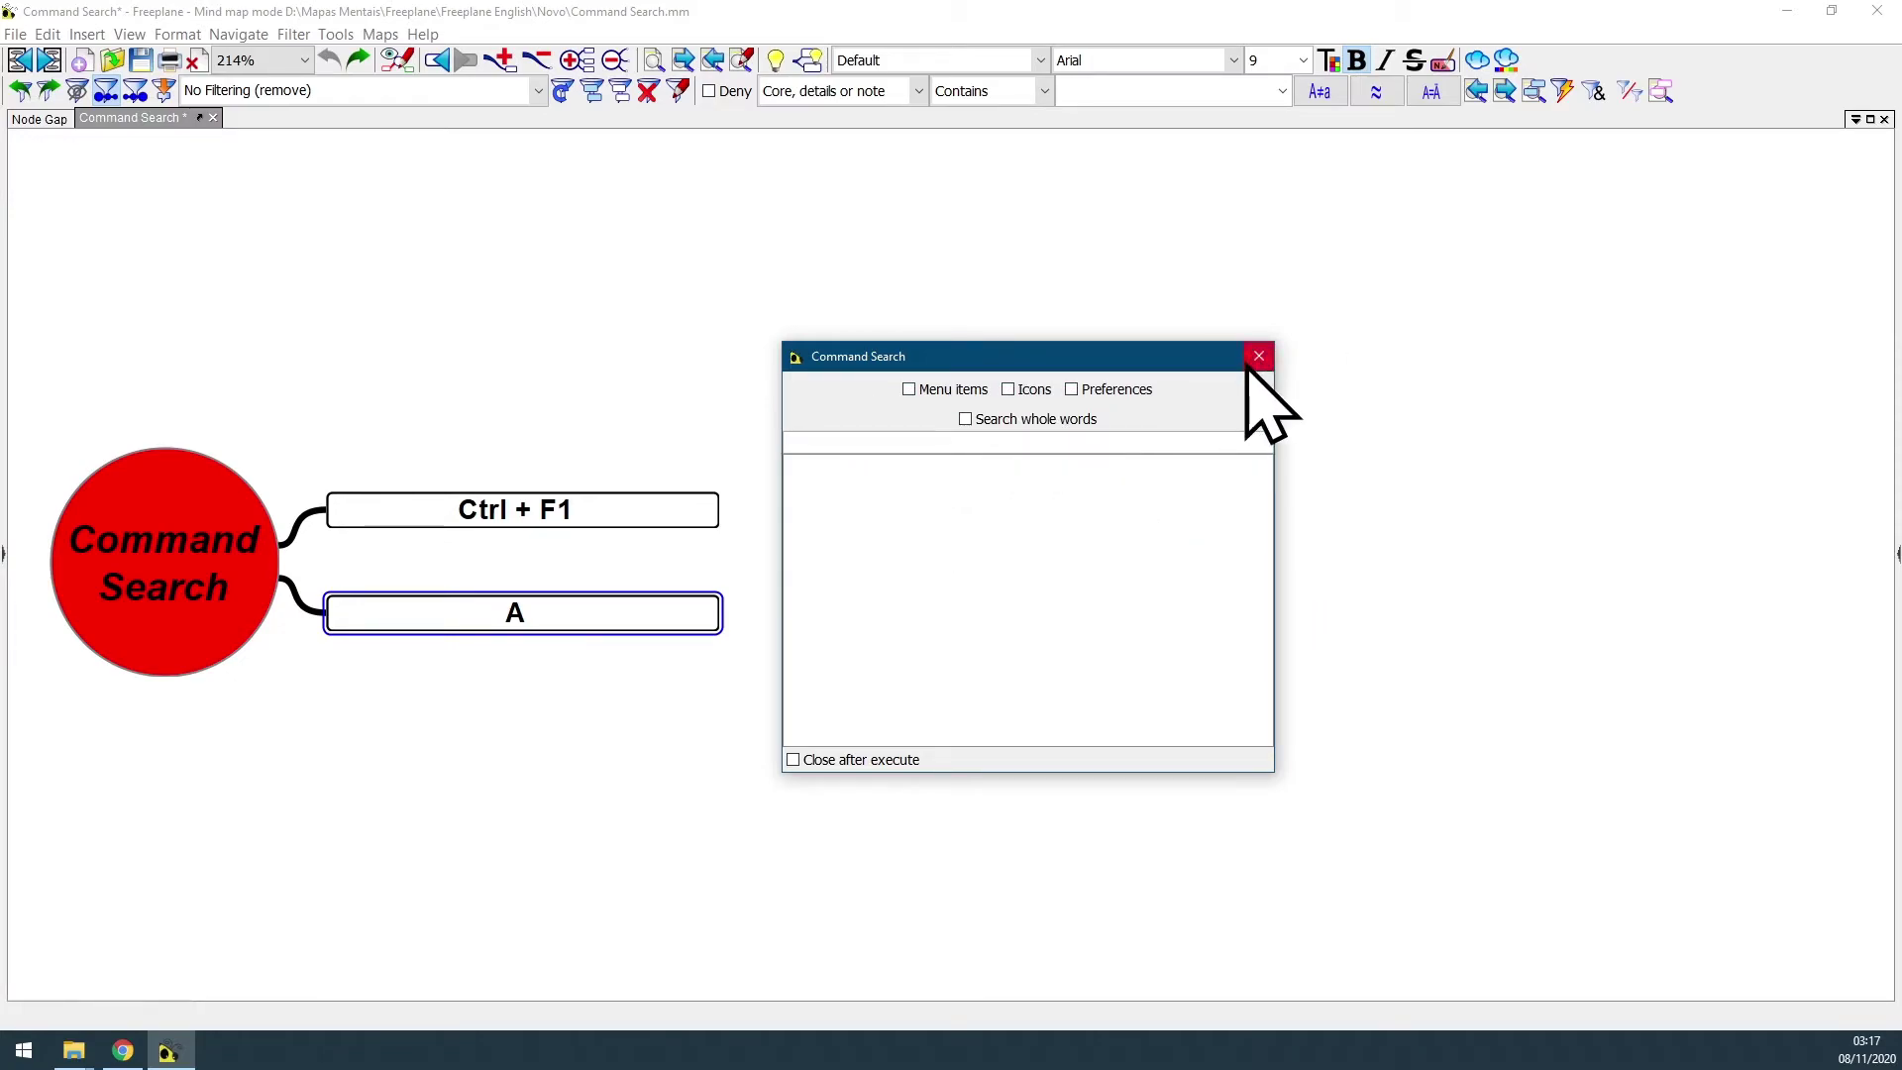
# - Close Command Search with its X button and reopen it with Ctrl+F1
pyautogui.click(1258, 356)
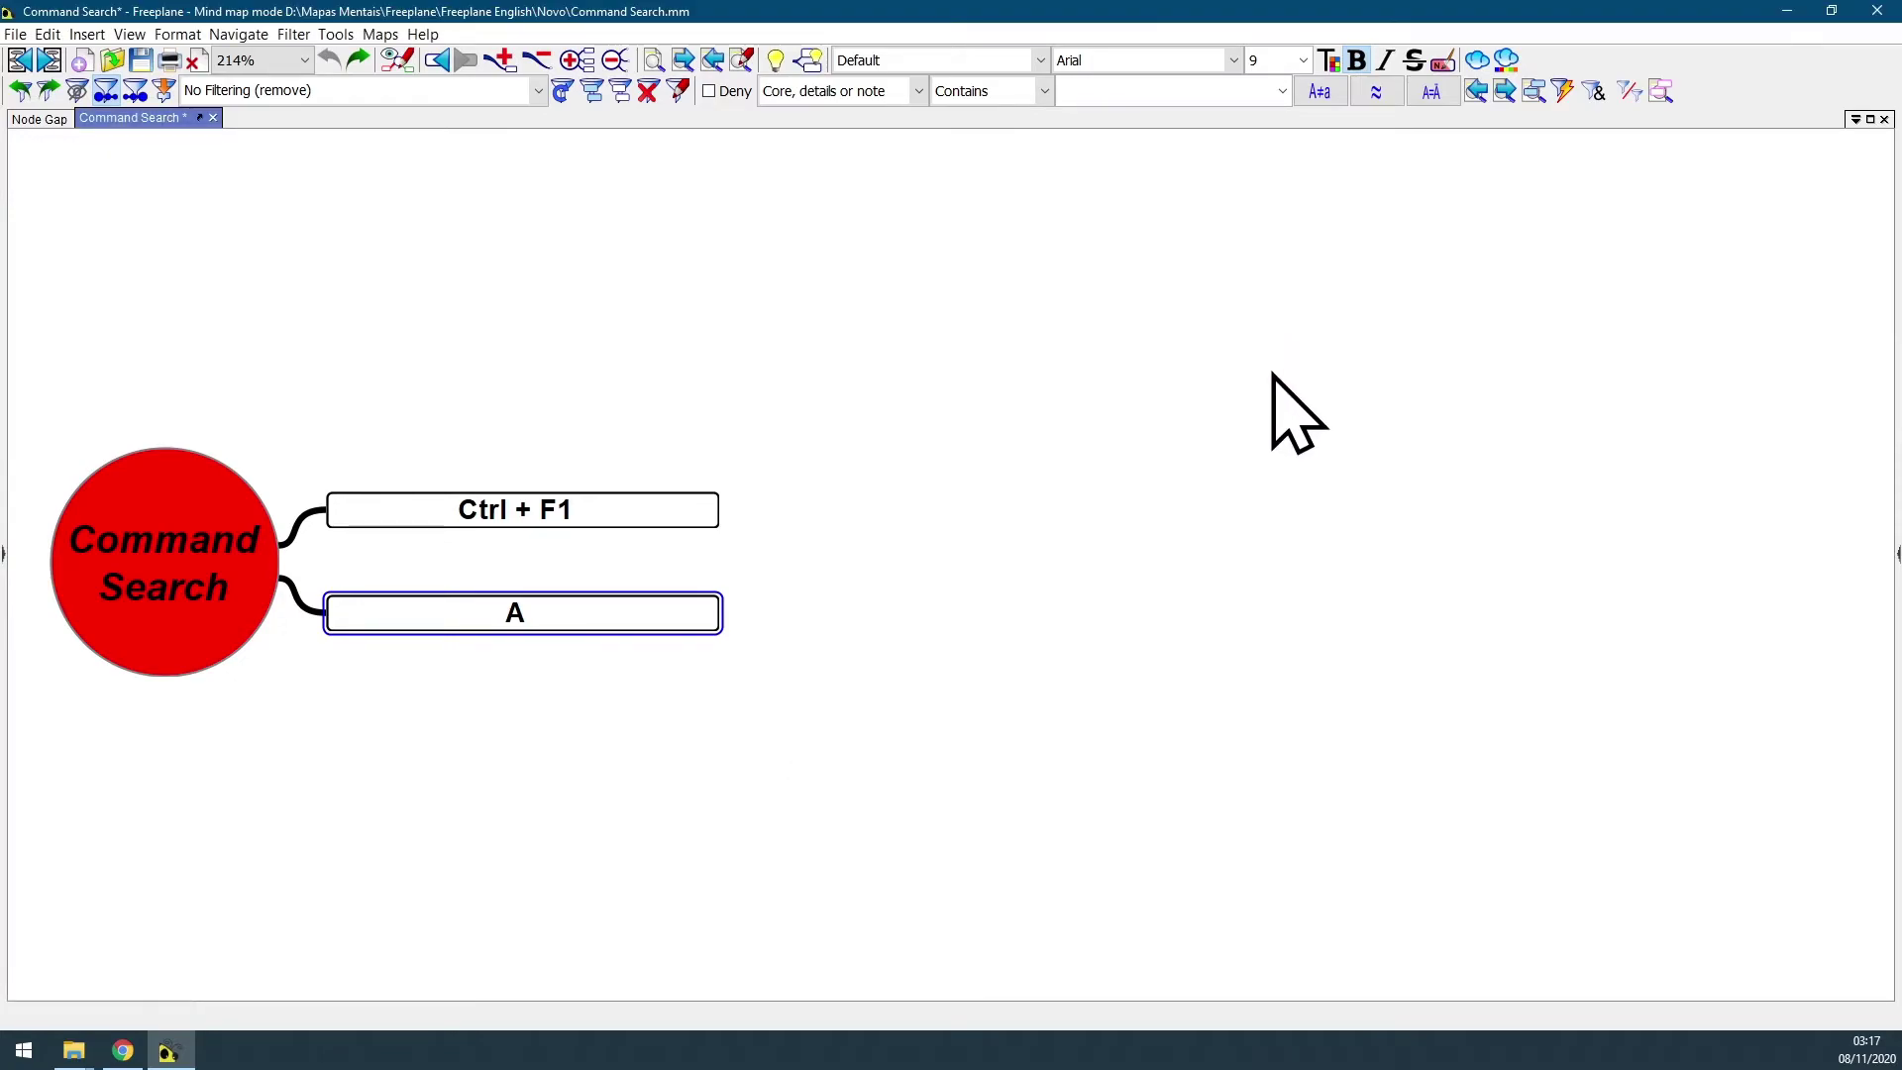
pyautogui.hotkey('ctrl', 'F1')
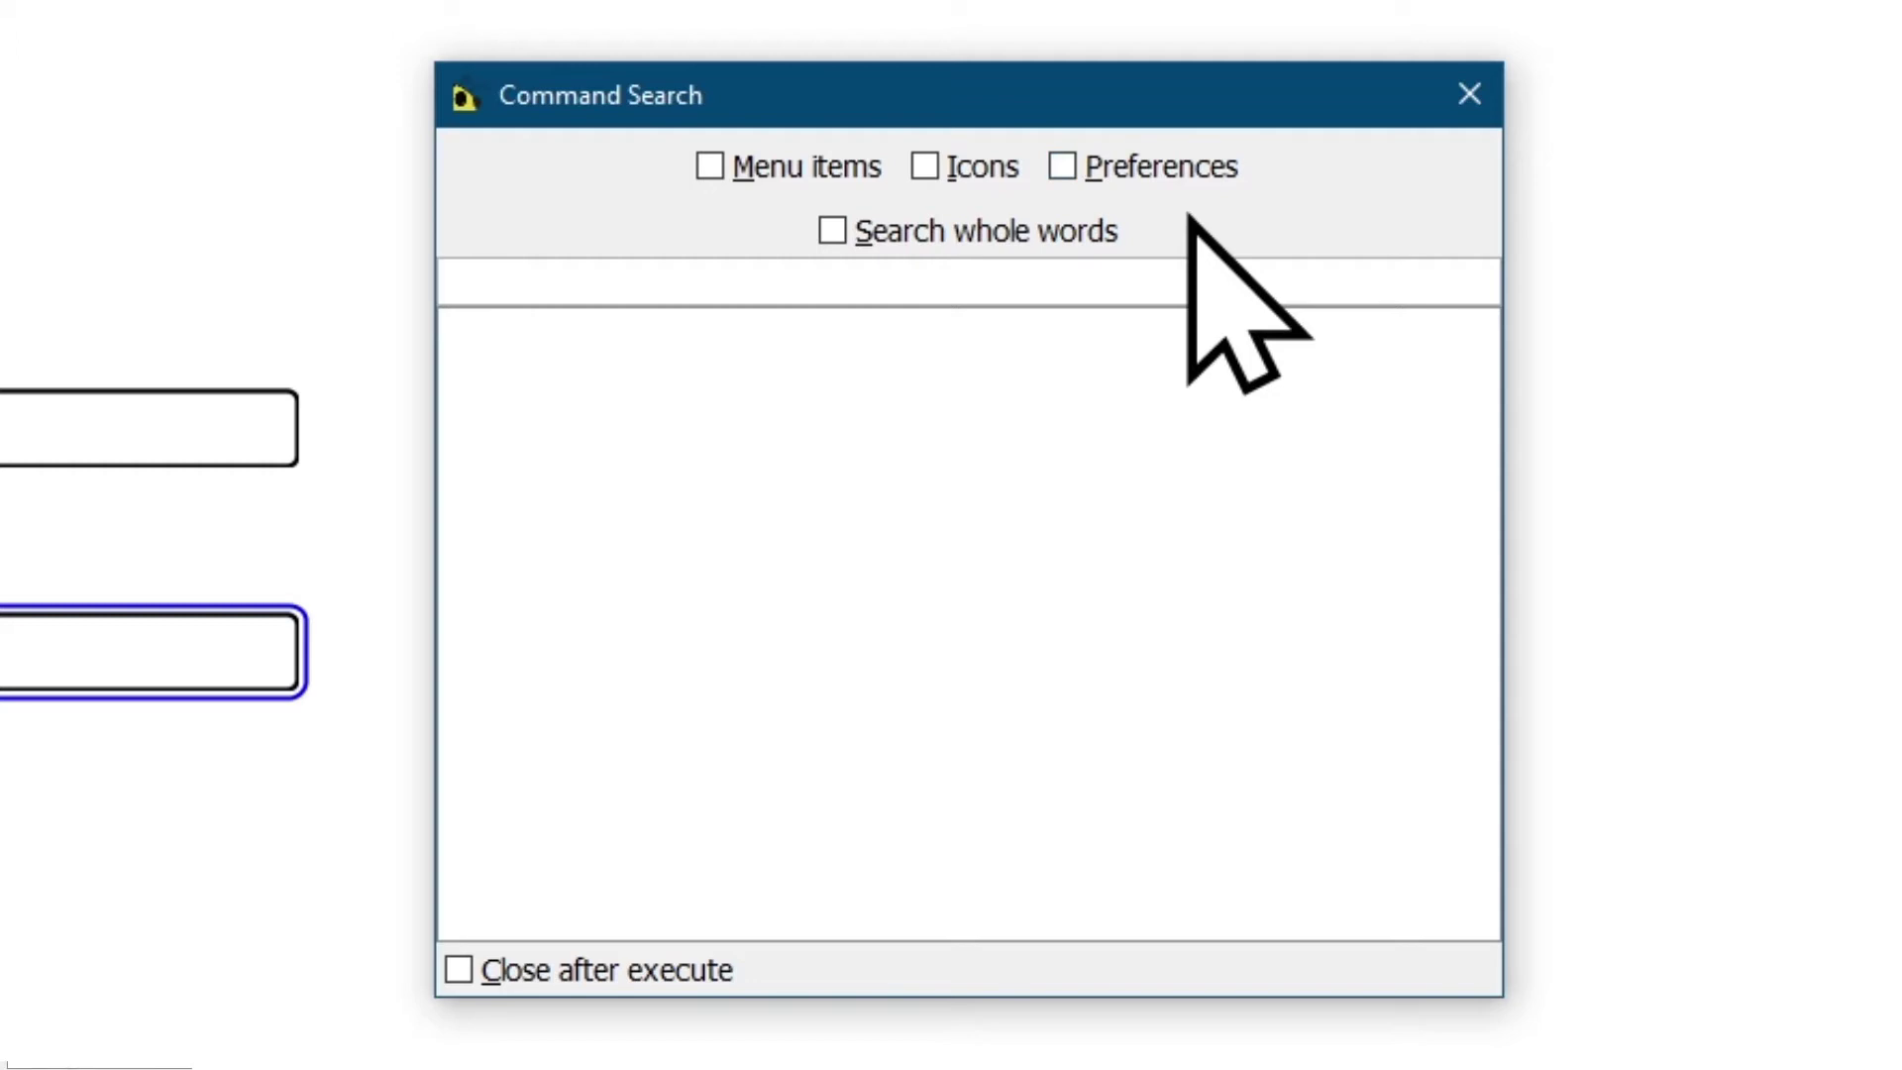
# - Toggle the dialog options via Alt shortcuts, then tick and untick Menu items and Preferences
pyautogui.hotkey('alt', 's')
pyautogui.hotkey('alt', 's')
pyautogui.hotkey('alt', 's')
pyautogui.hotkey('alt', 'c')
pyautogui.hotkey('alt', 'c')
pyautogui.hotkey('alt', 'c')
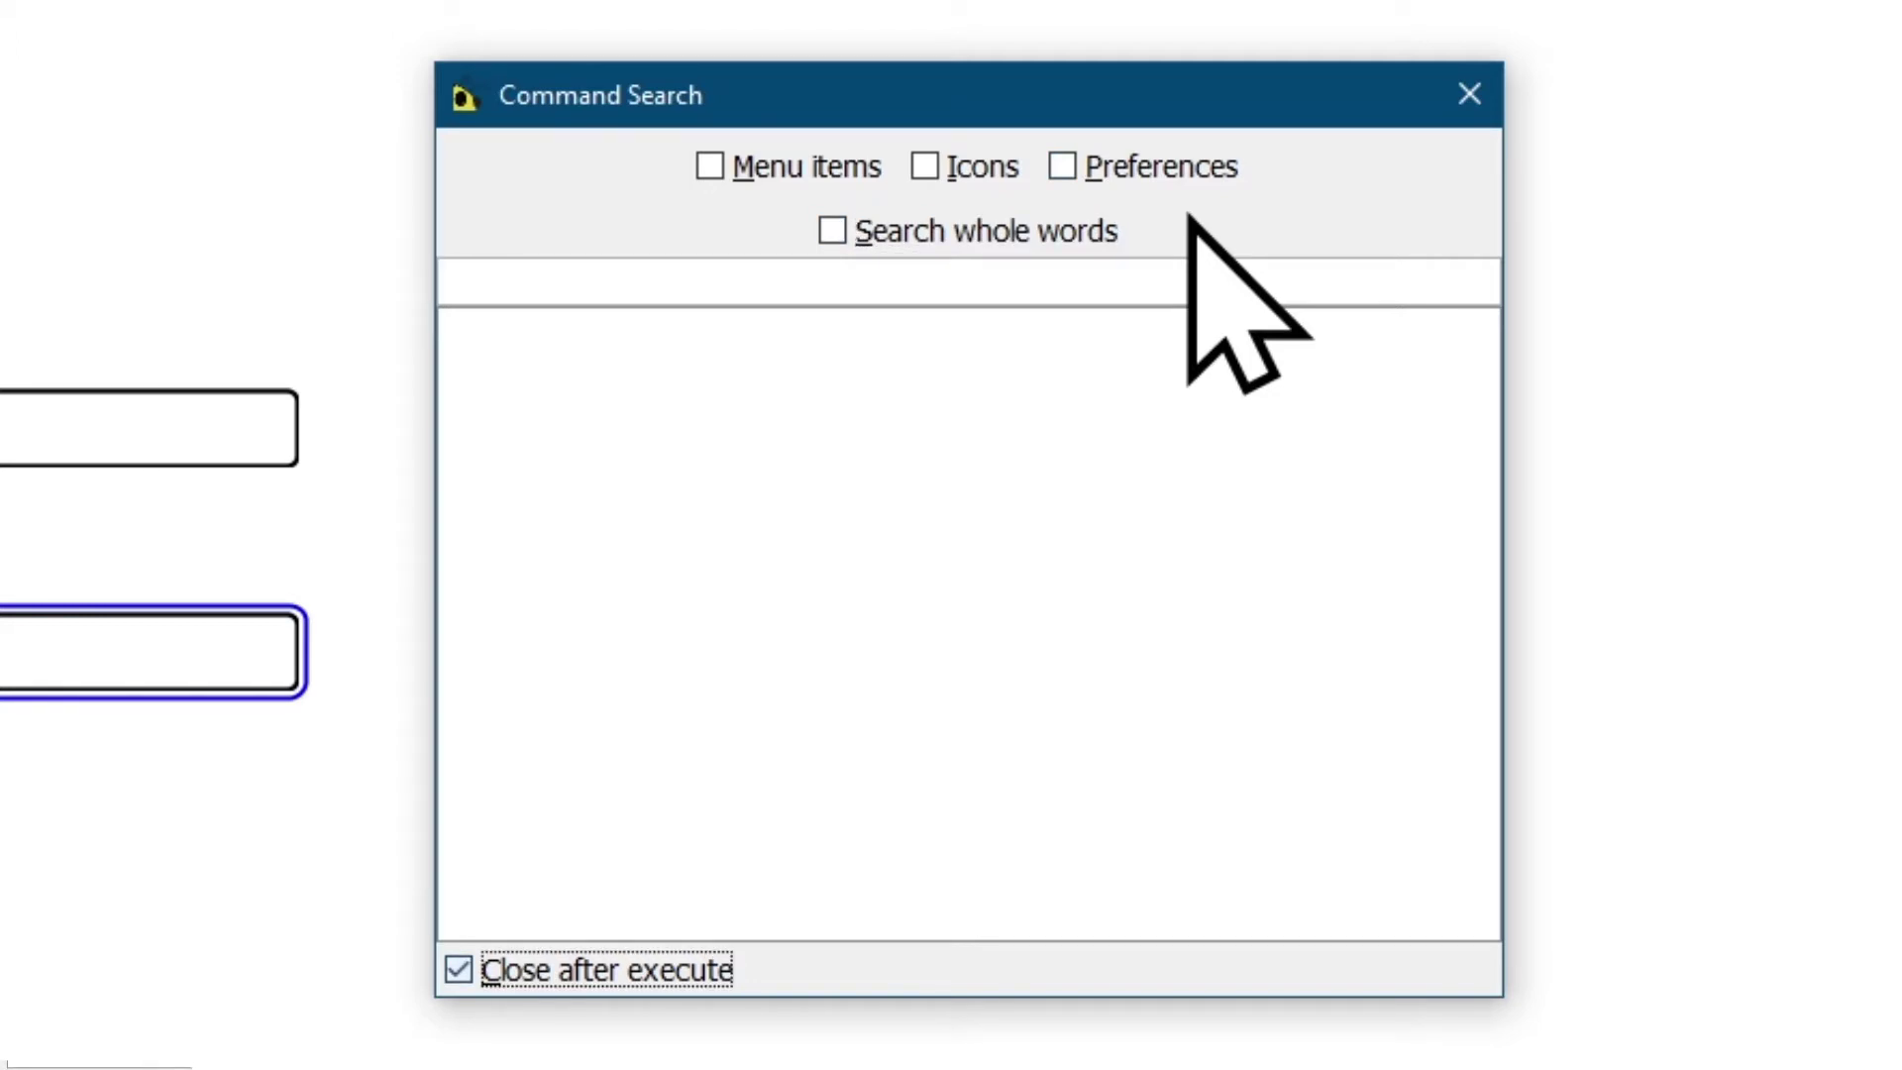
pyautogui.hotkey('alt', 'c')
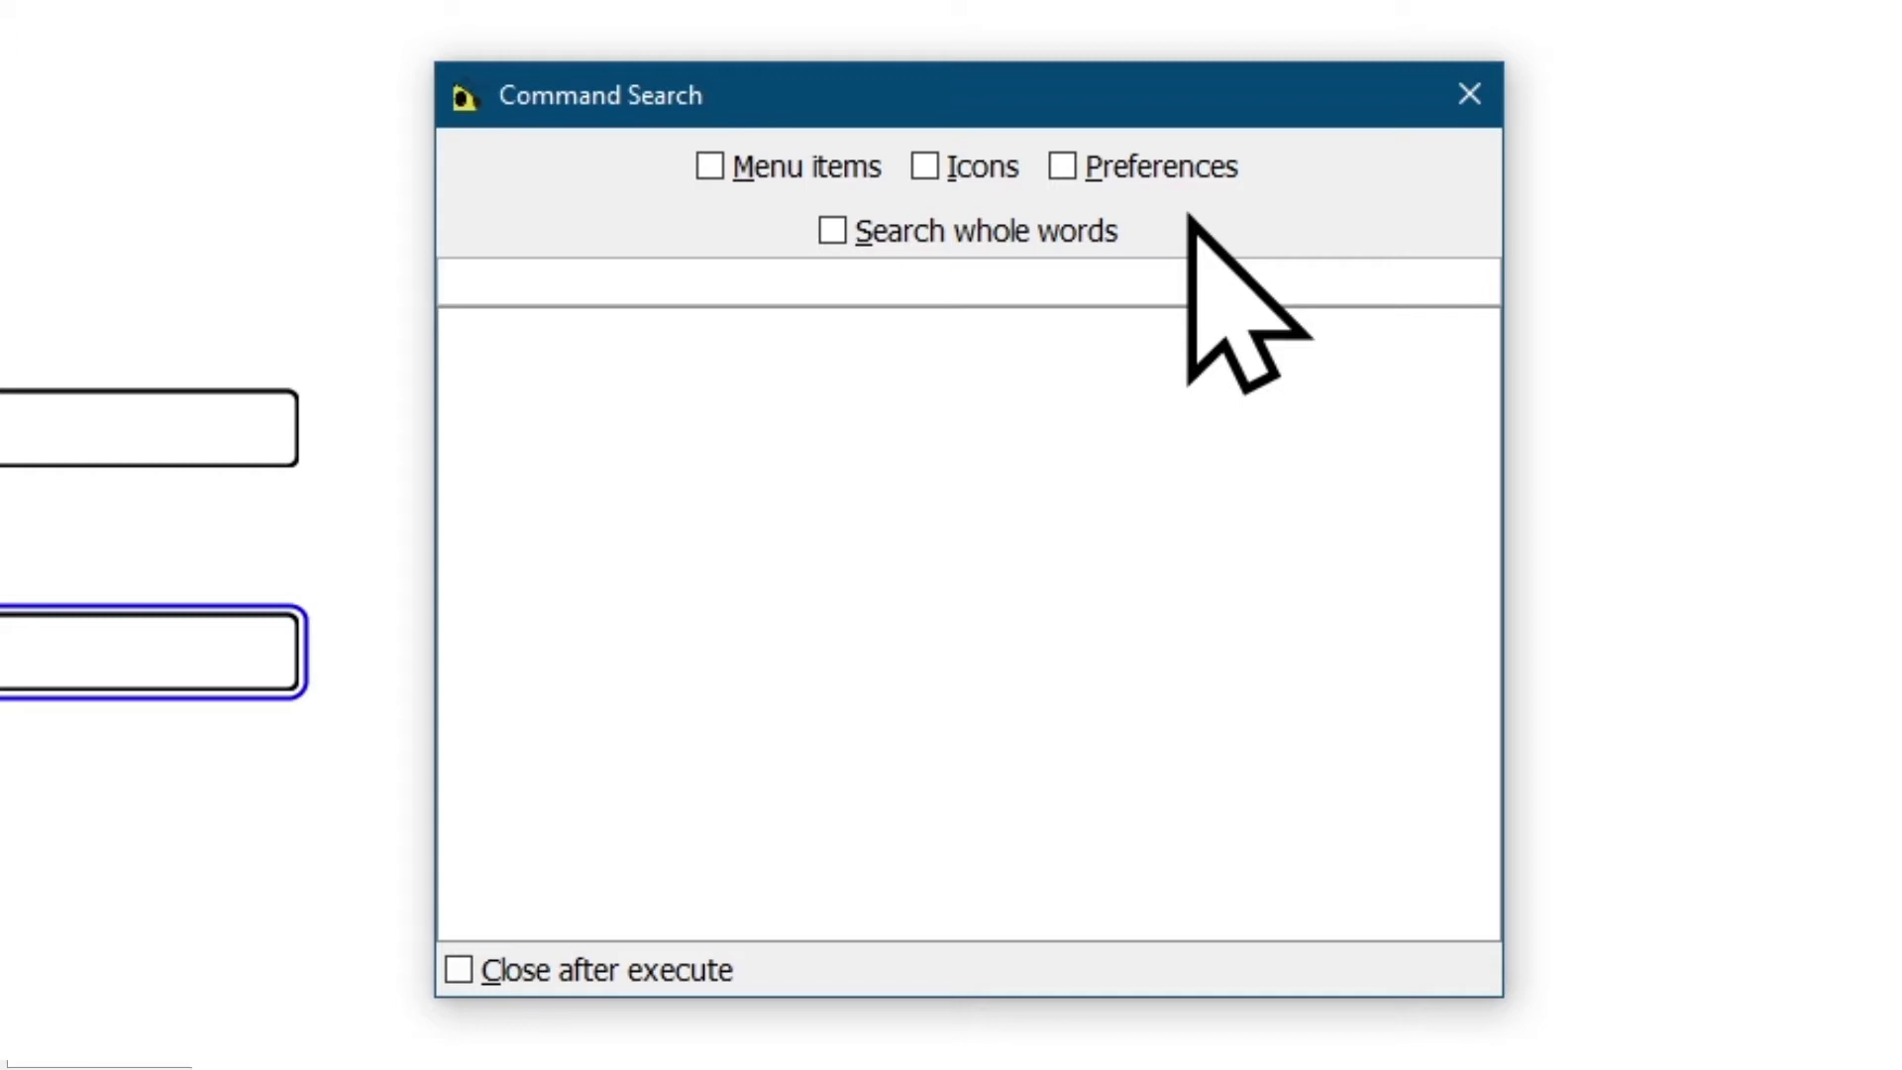
pyautogui.hotkey('alt', 'c')
pyautogui.hotkey('alt', 'c')
pyautogui.hotkey('alt', 'c')
pyautogui.hotkey('alt', 'c')
pyautogui.hotkey('alt', 'c')
pyautogui.hotkey('alt', 'c')
pyautogui.hotkey('alt', 'c')
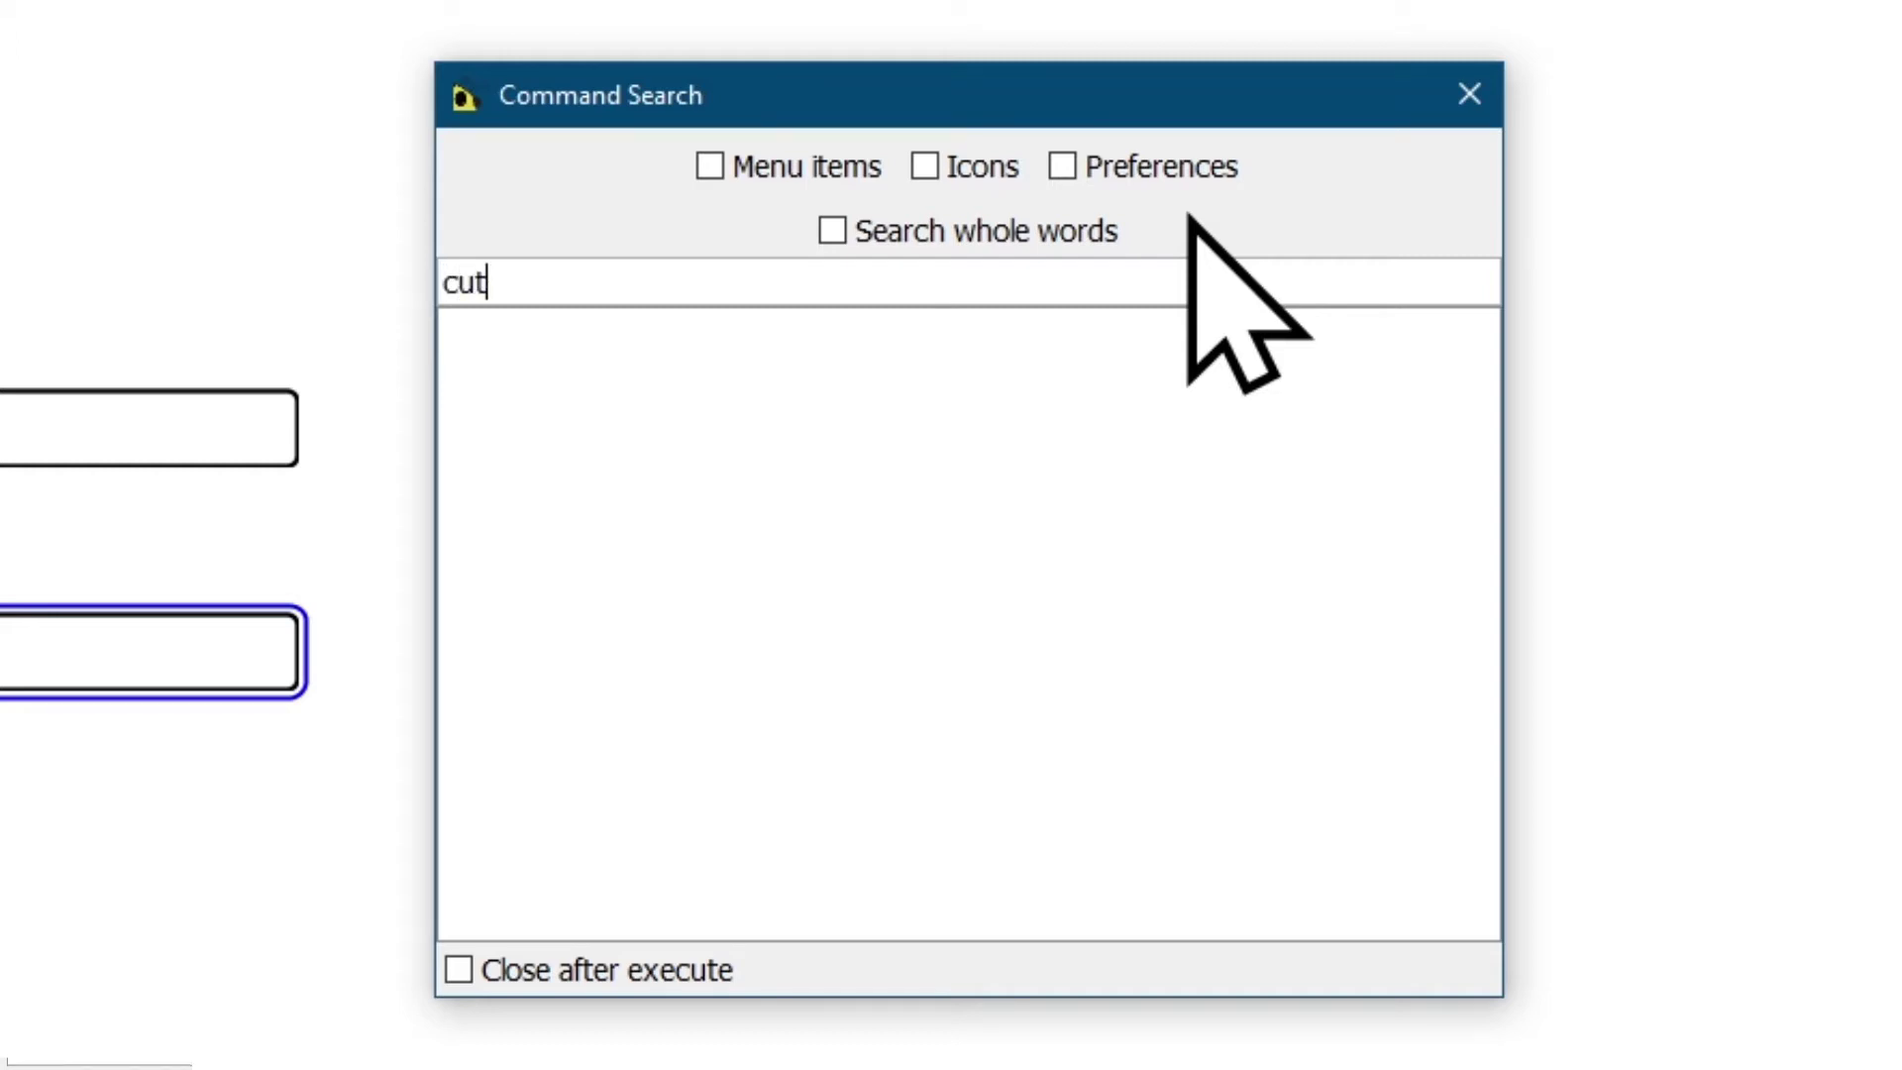
pyautogui.hotkey('alt', 'm')
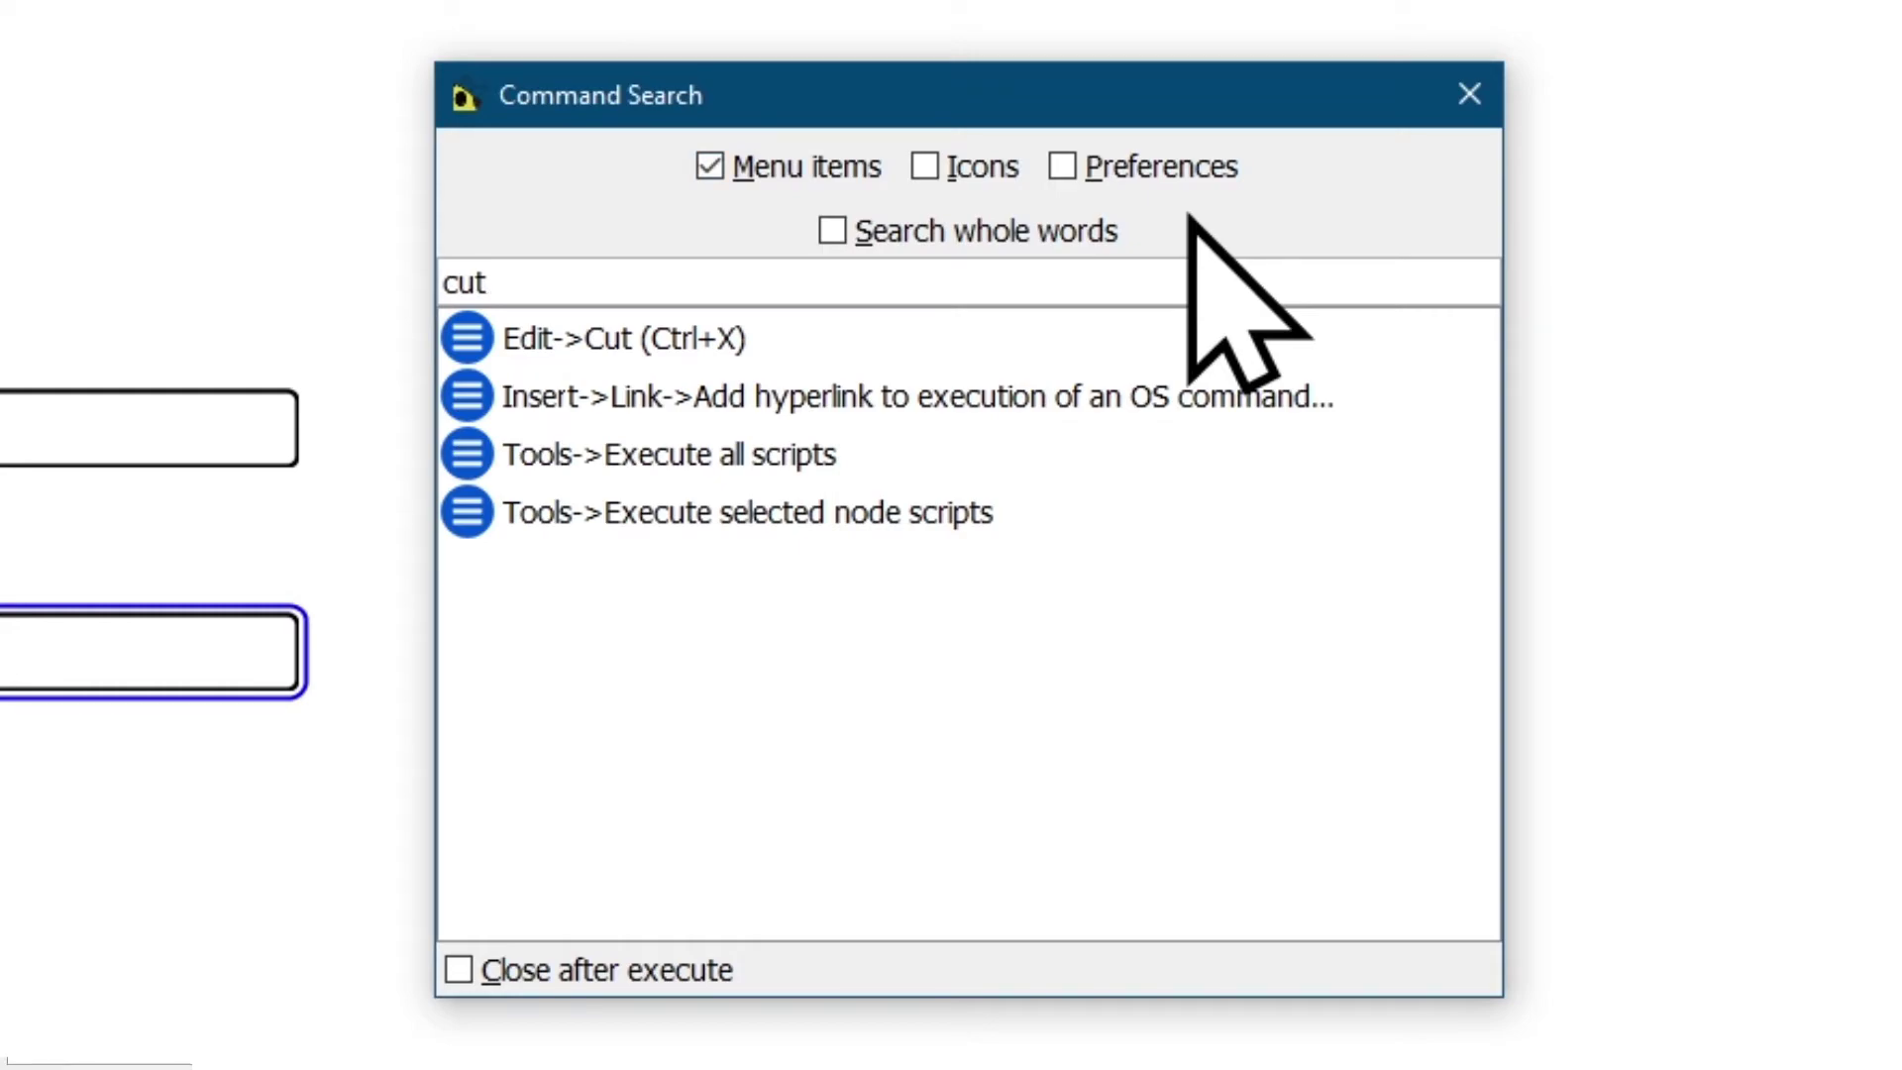
pyautogui.hotkey('alt', 'p')
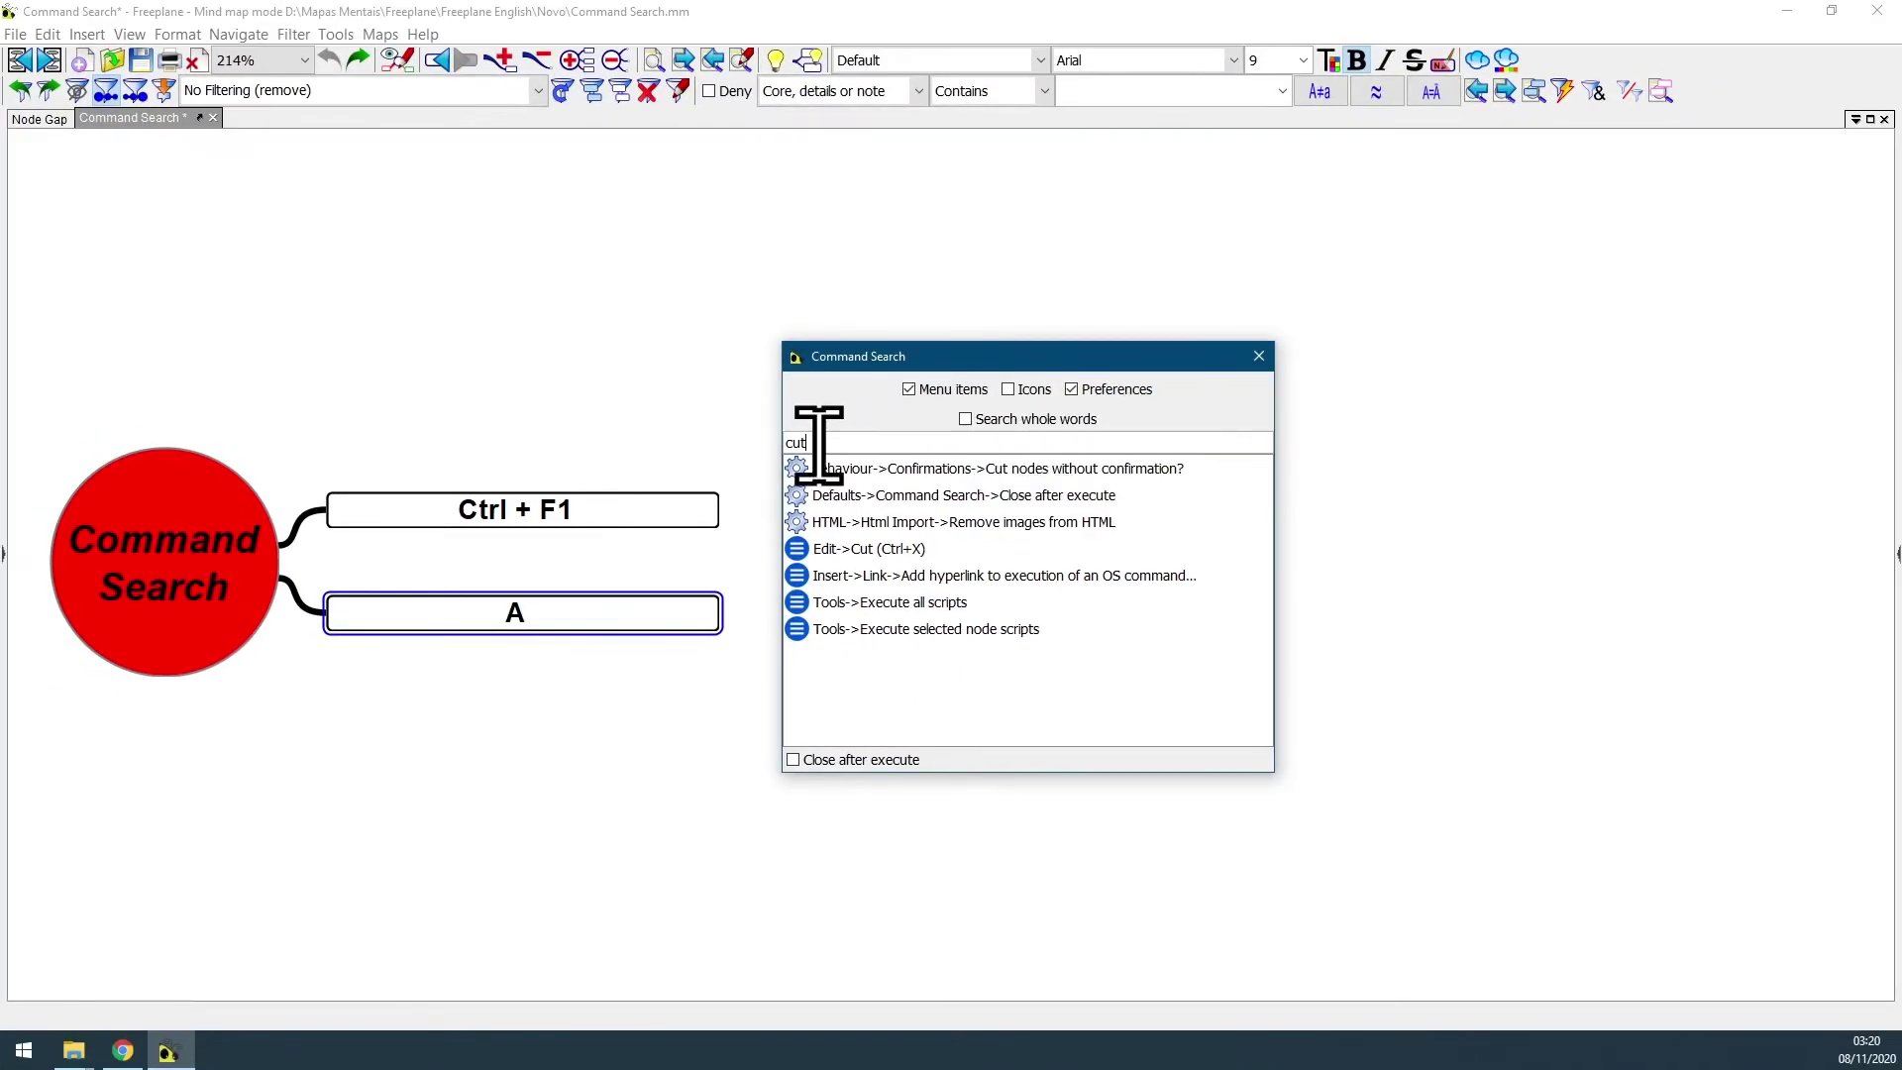
pyautogui.click(916, 389)
pyautogui.click(1072, 389)
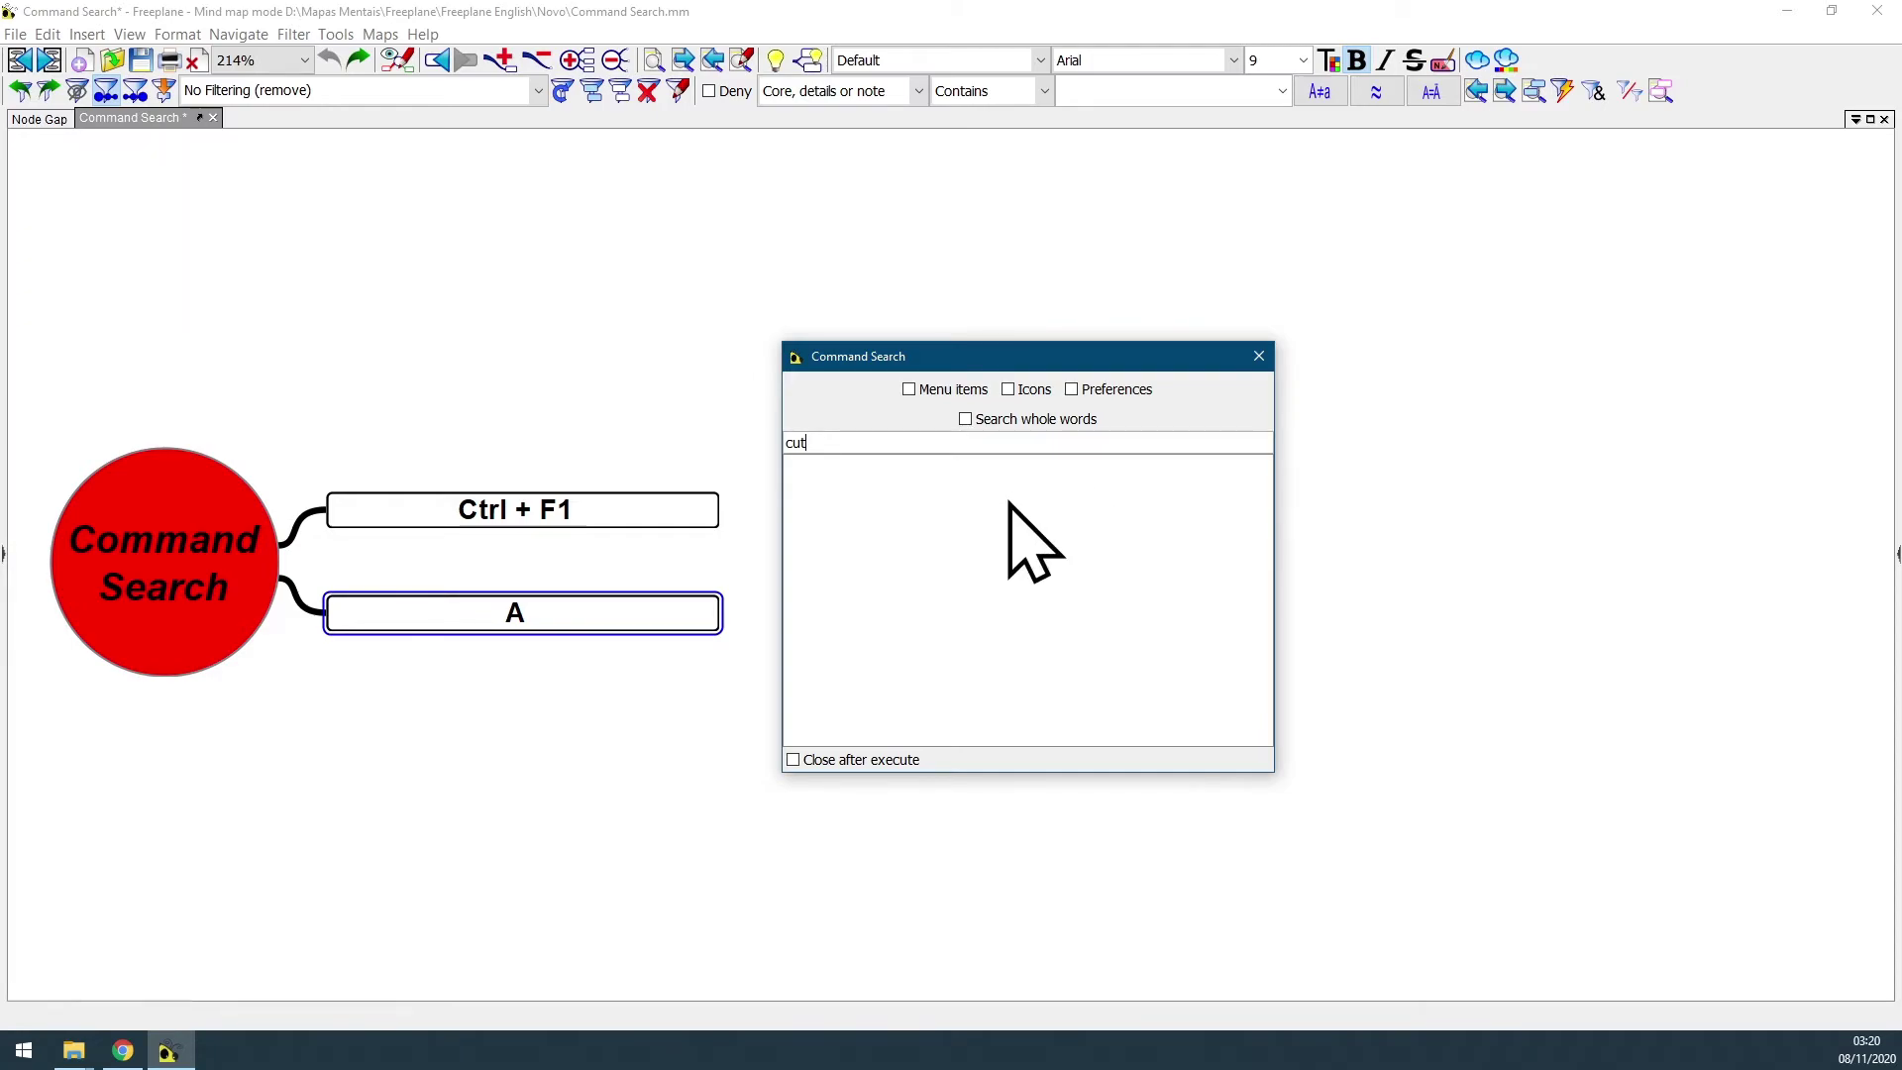
# - Close Command Search with Escape, then browse the Navigate menu while panning the map
pyautogui.press('Escape')
pyautogui.moveTo(1030, 540); pyautogui.dragTo(1555, 377)
pyautogui.moveTo(1494, 526); pyautogui.dragTo(942, 510)
pyautogui.click(18, 33)
pyautogui.moveTo(218, 39)
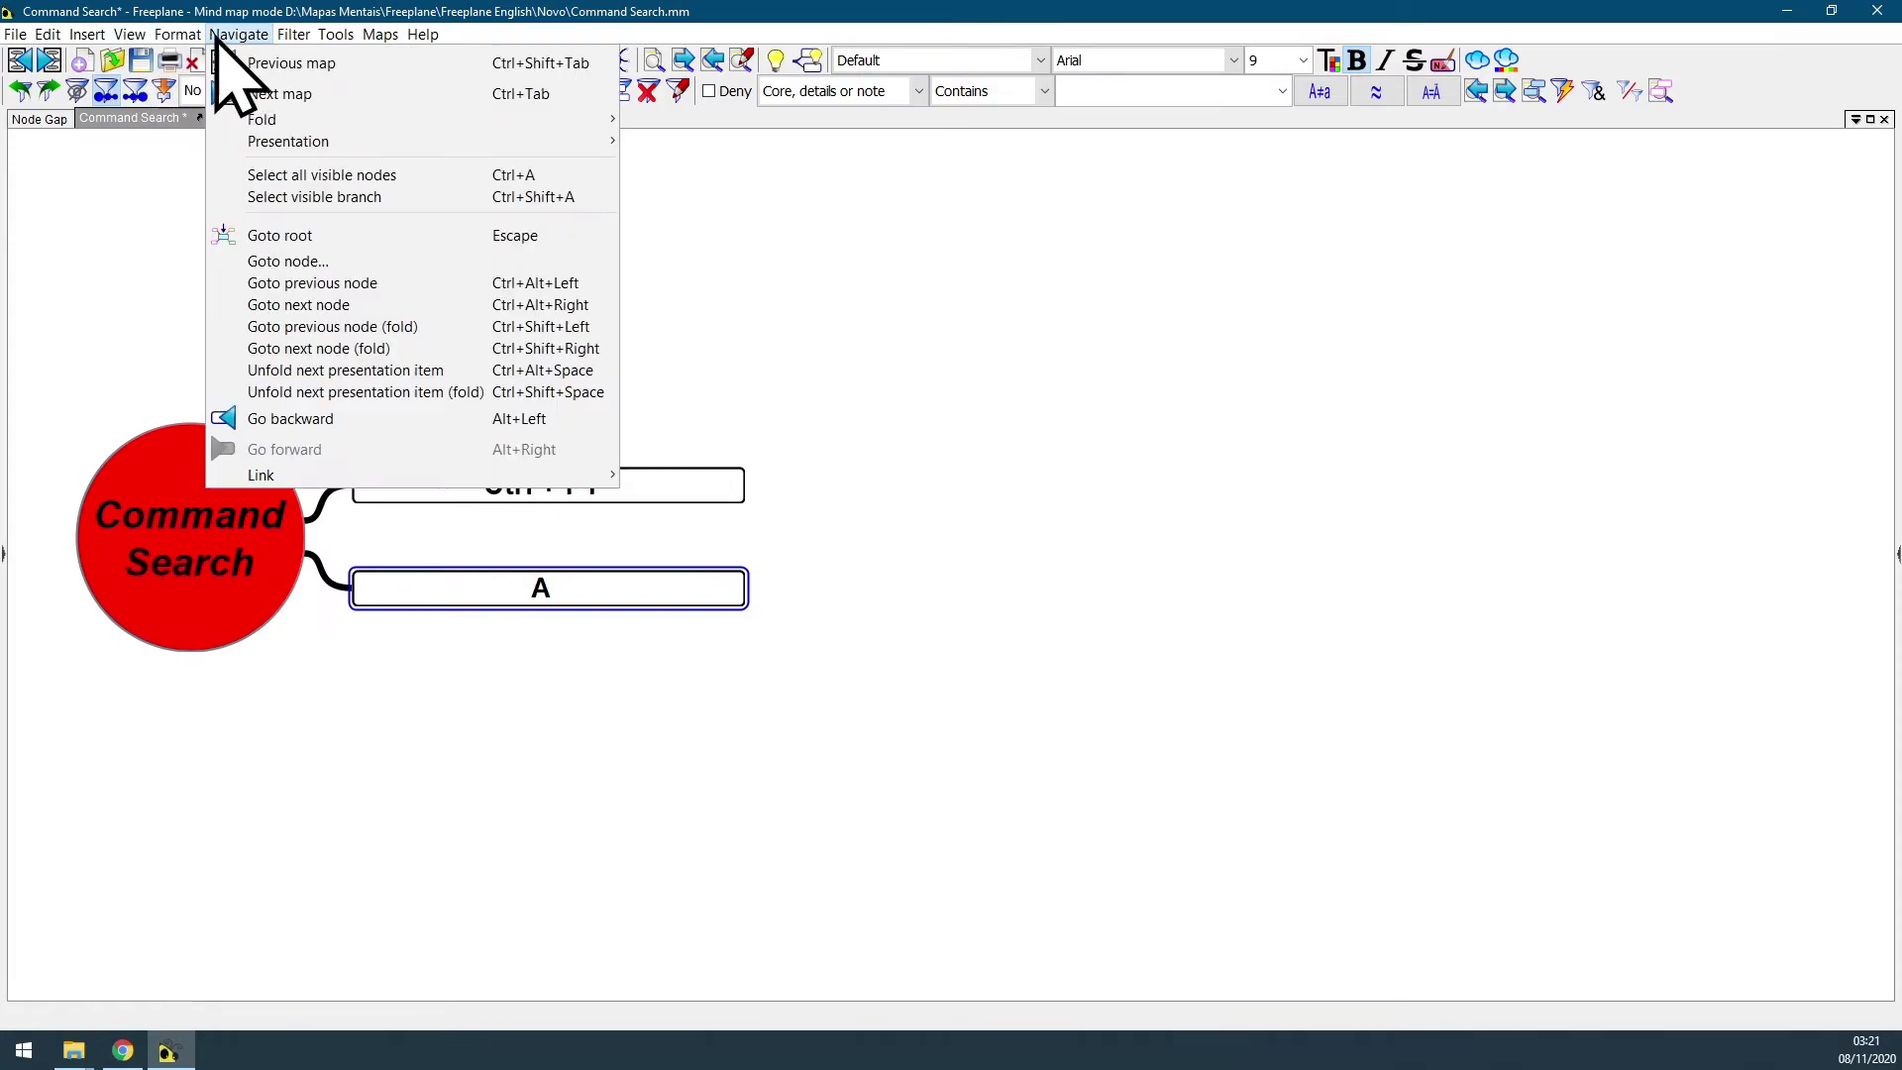
pyautogui.click(1083, 523)
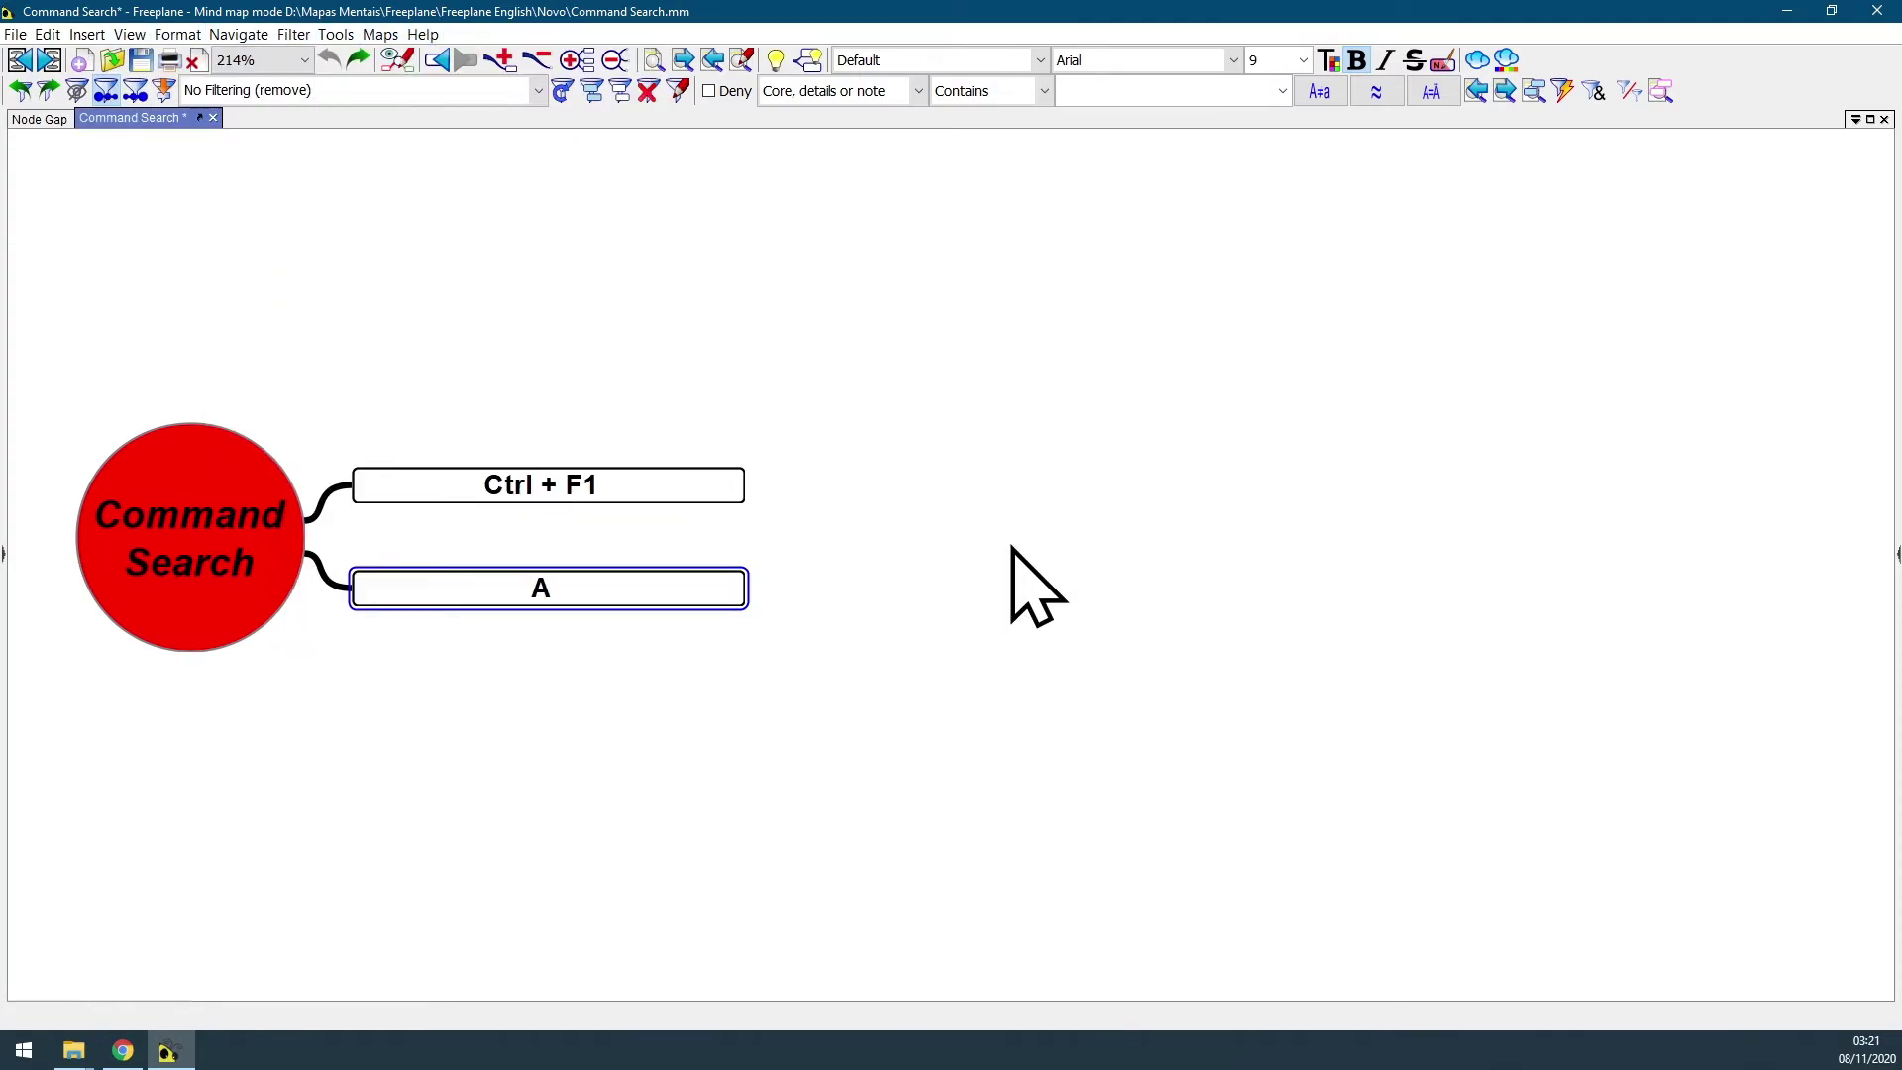
pyautogui.moveTo(1012, 548); pyautogui.dragTo(1043, 551)
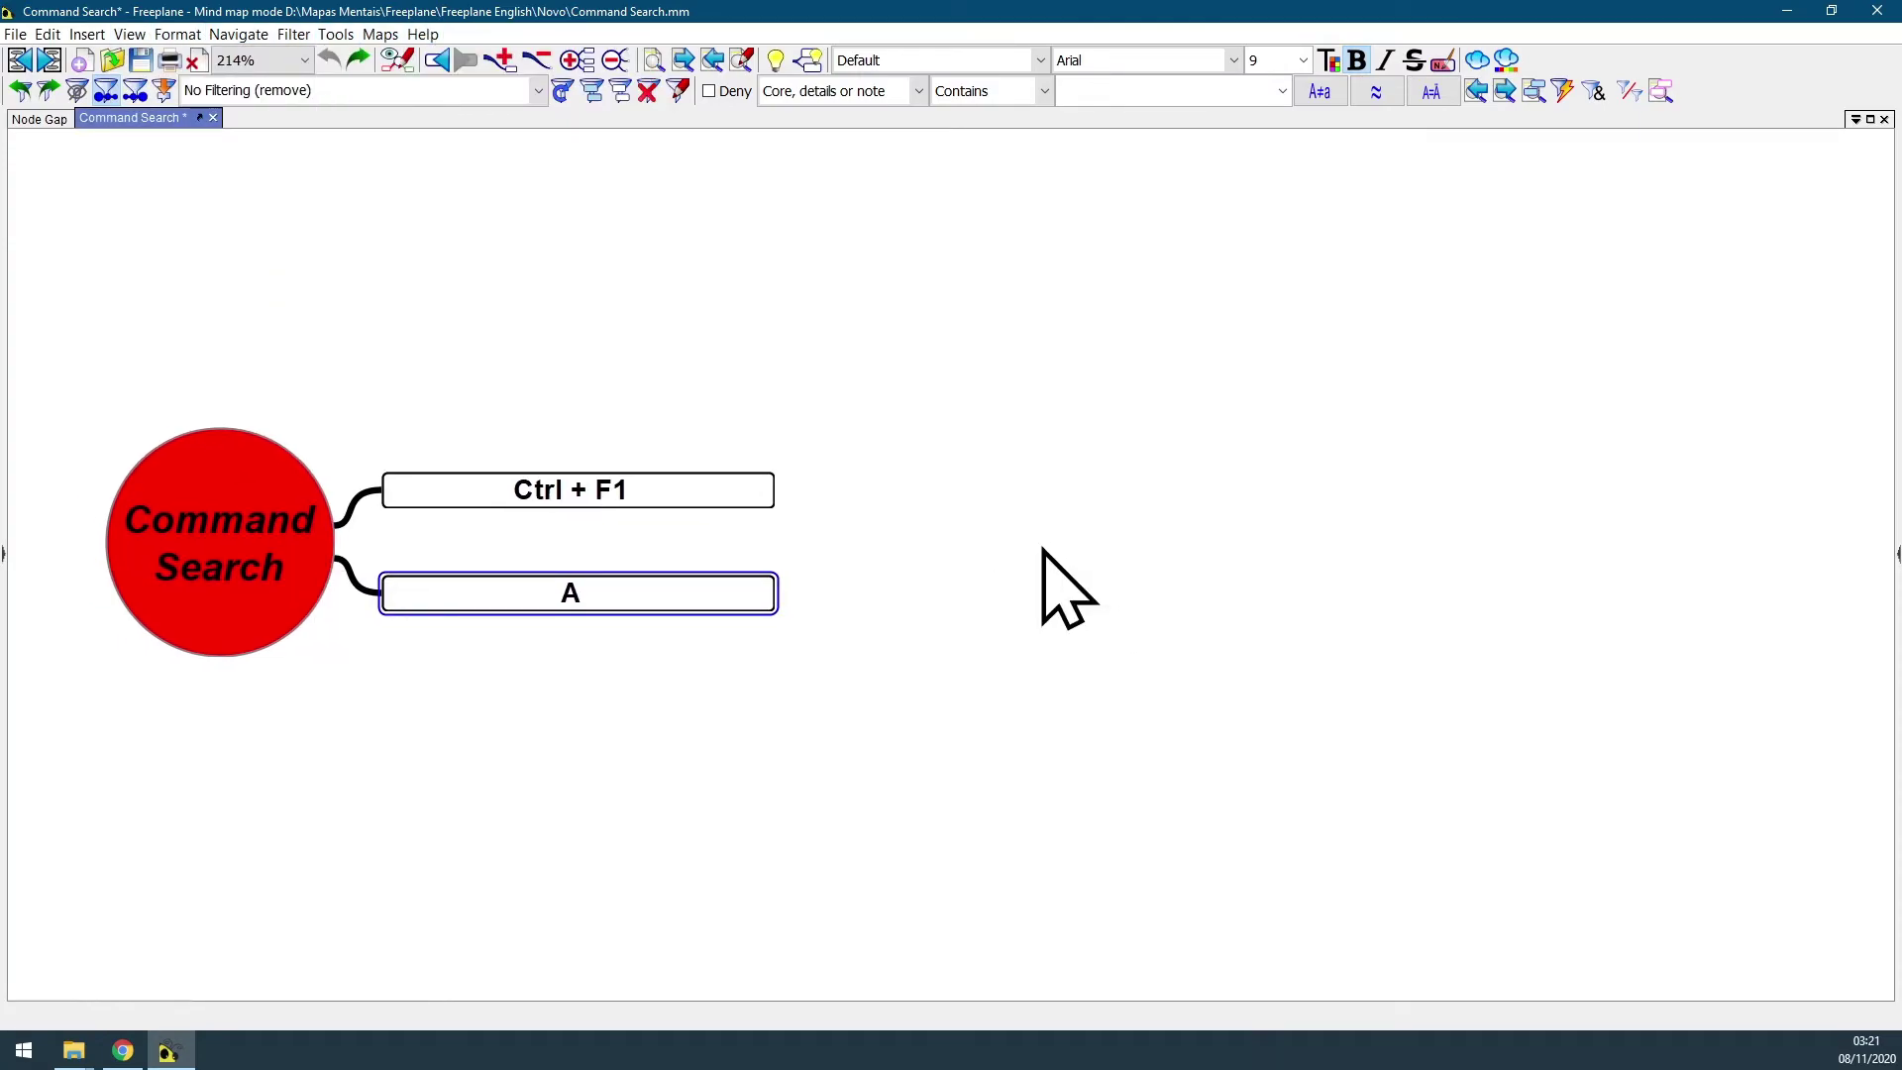
pyautogui.moveTo(830, 631); pyautogui.dragTo(1286, 640)
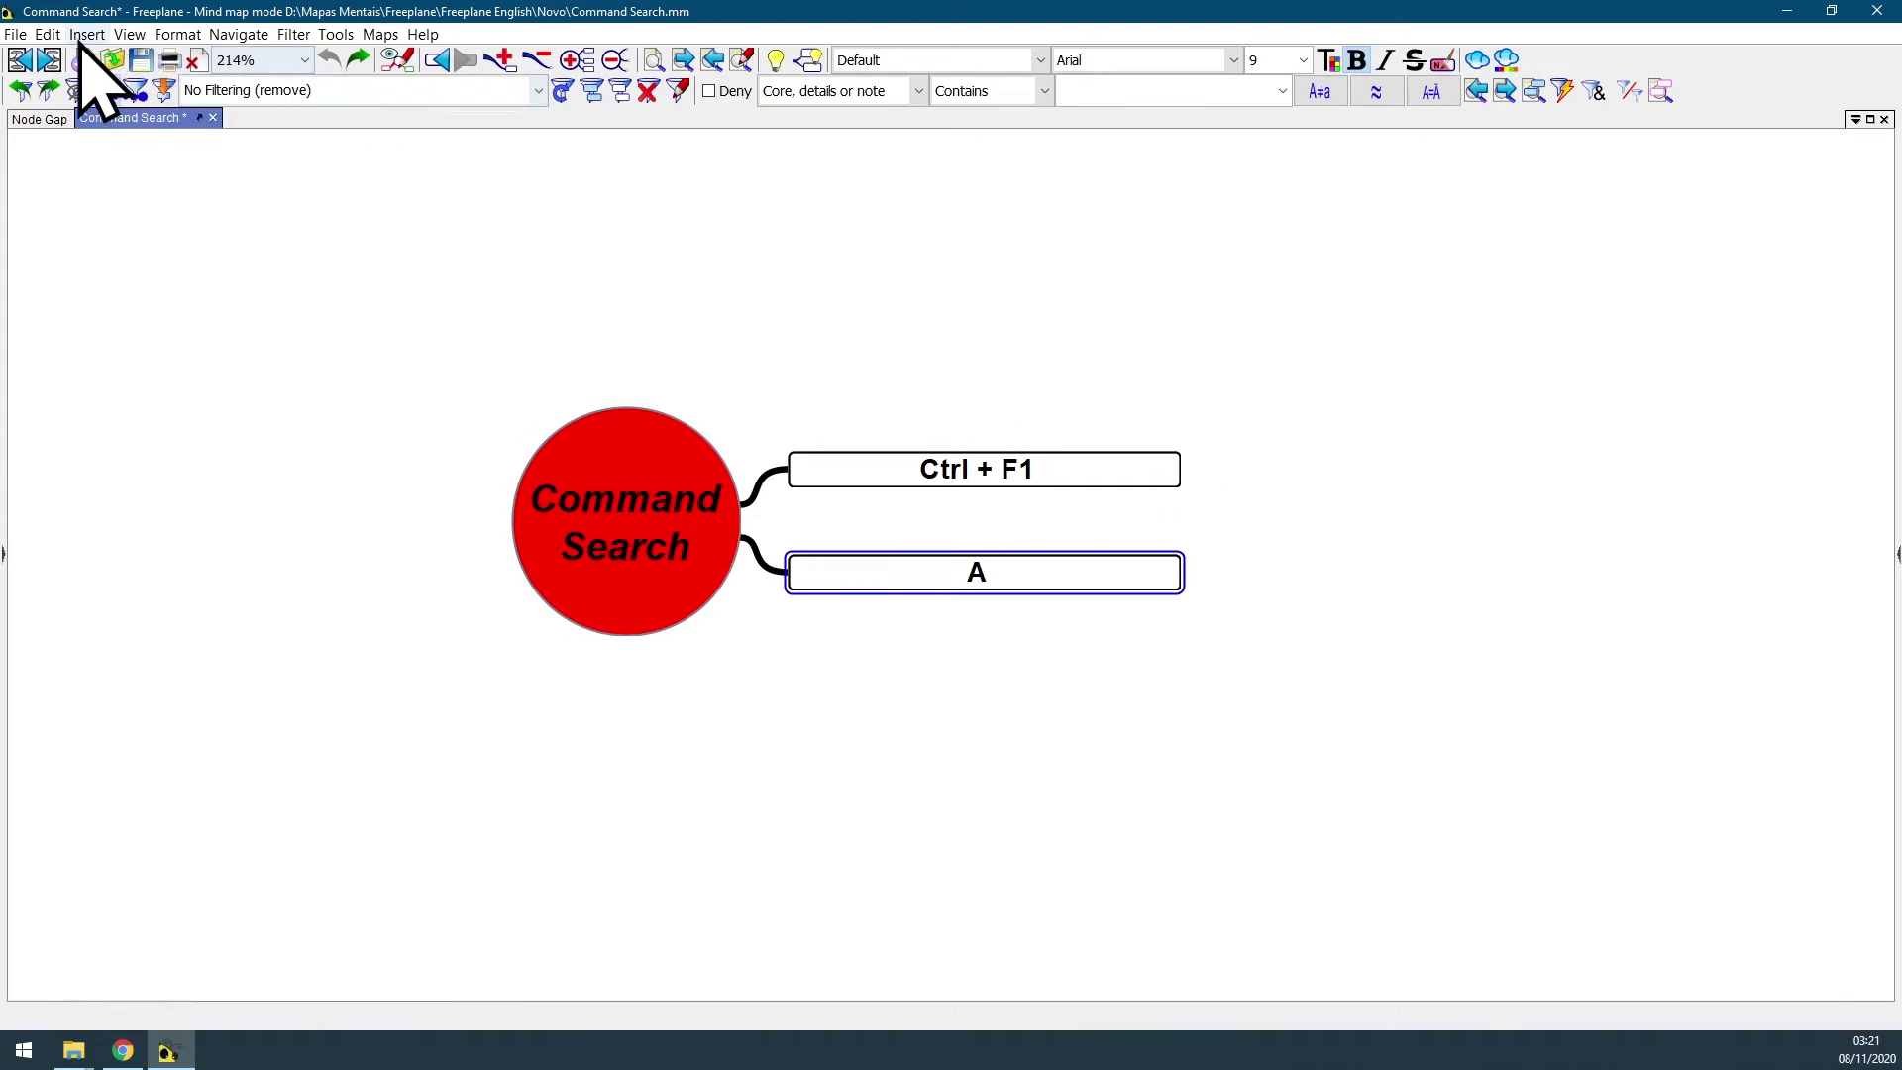
# - Browse the Edit menu, reposition the map and select the Ctrl + F1 node
pyautogui.click(48, 34)
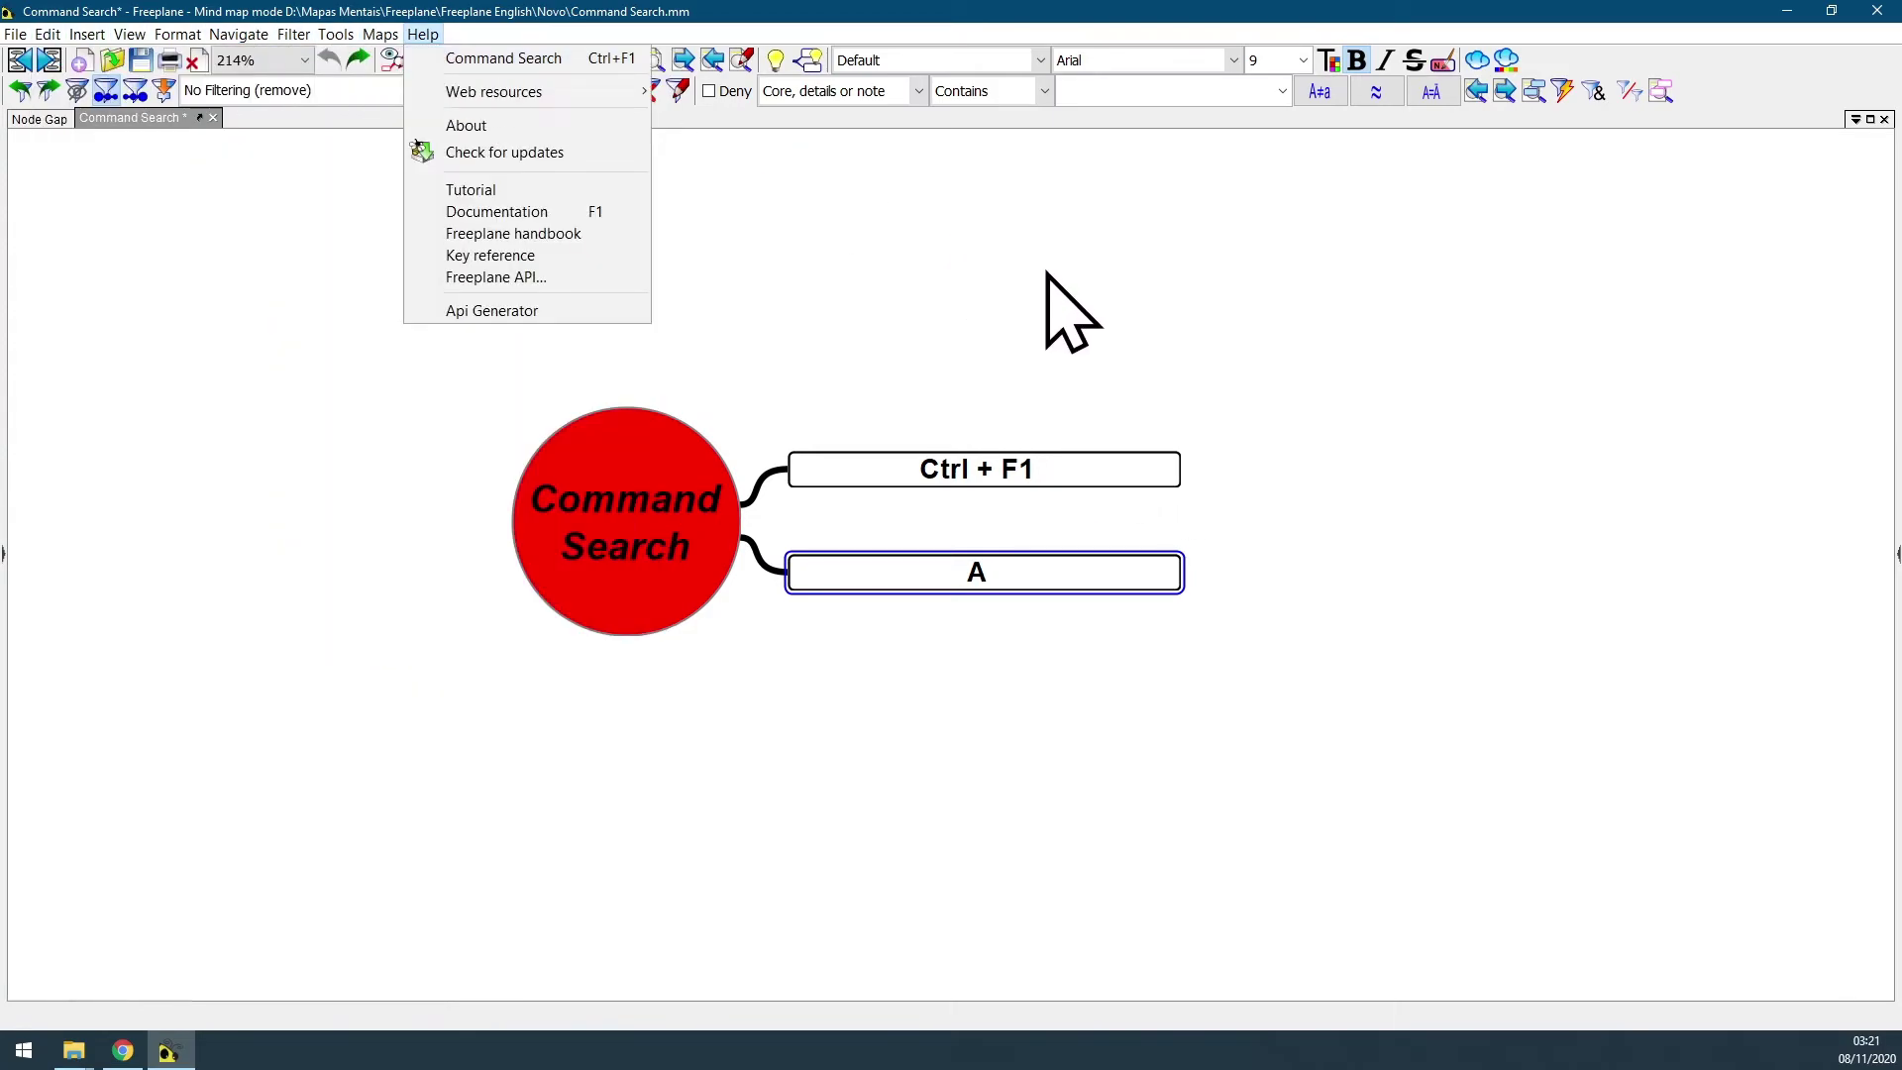
pyautogui.moveTo(1155, 340); pyautogui.dragTo(665, 381)
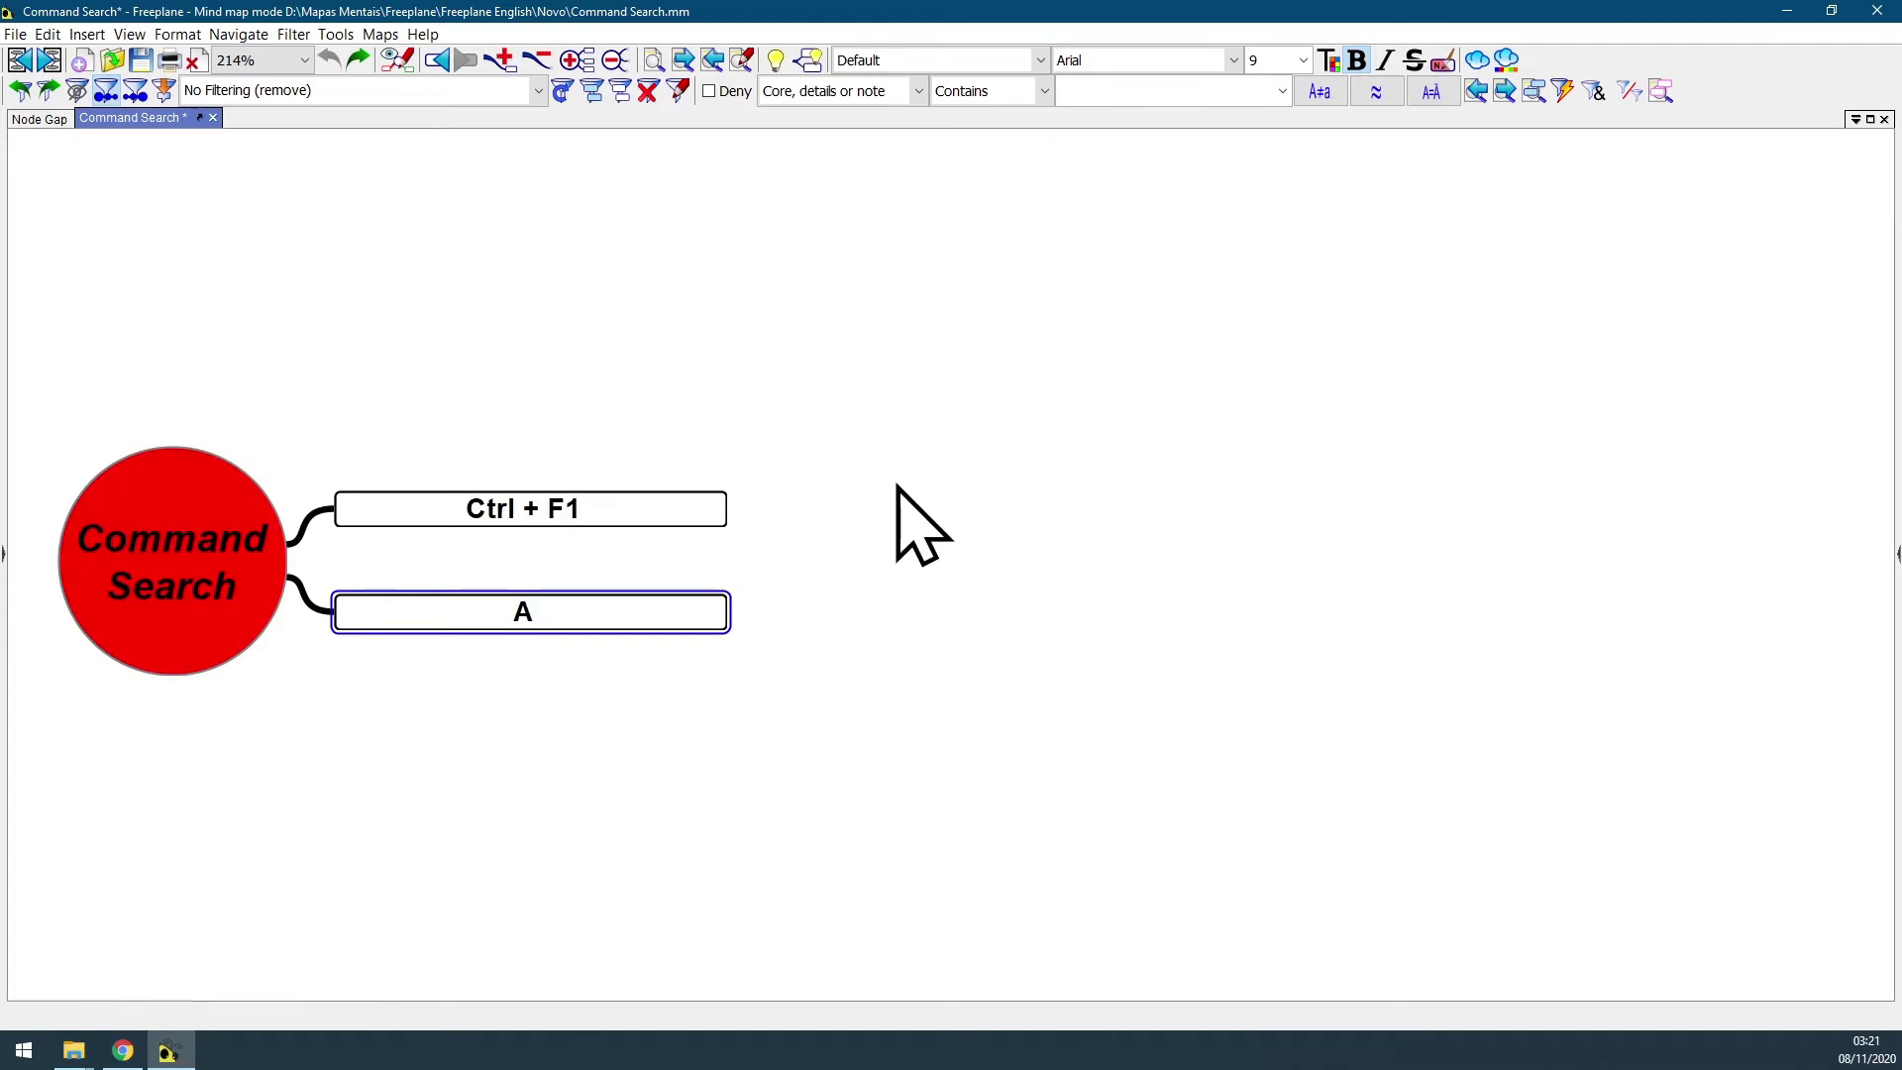
pyautogui.moveTo(891, 481); pyautogui.dragTo(912, 481)
pyautogui.click(674, 514)
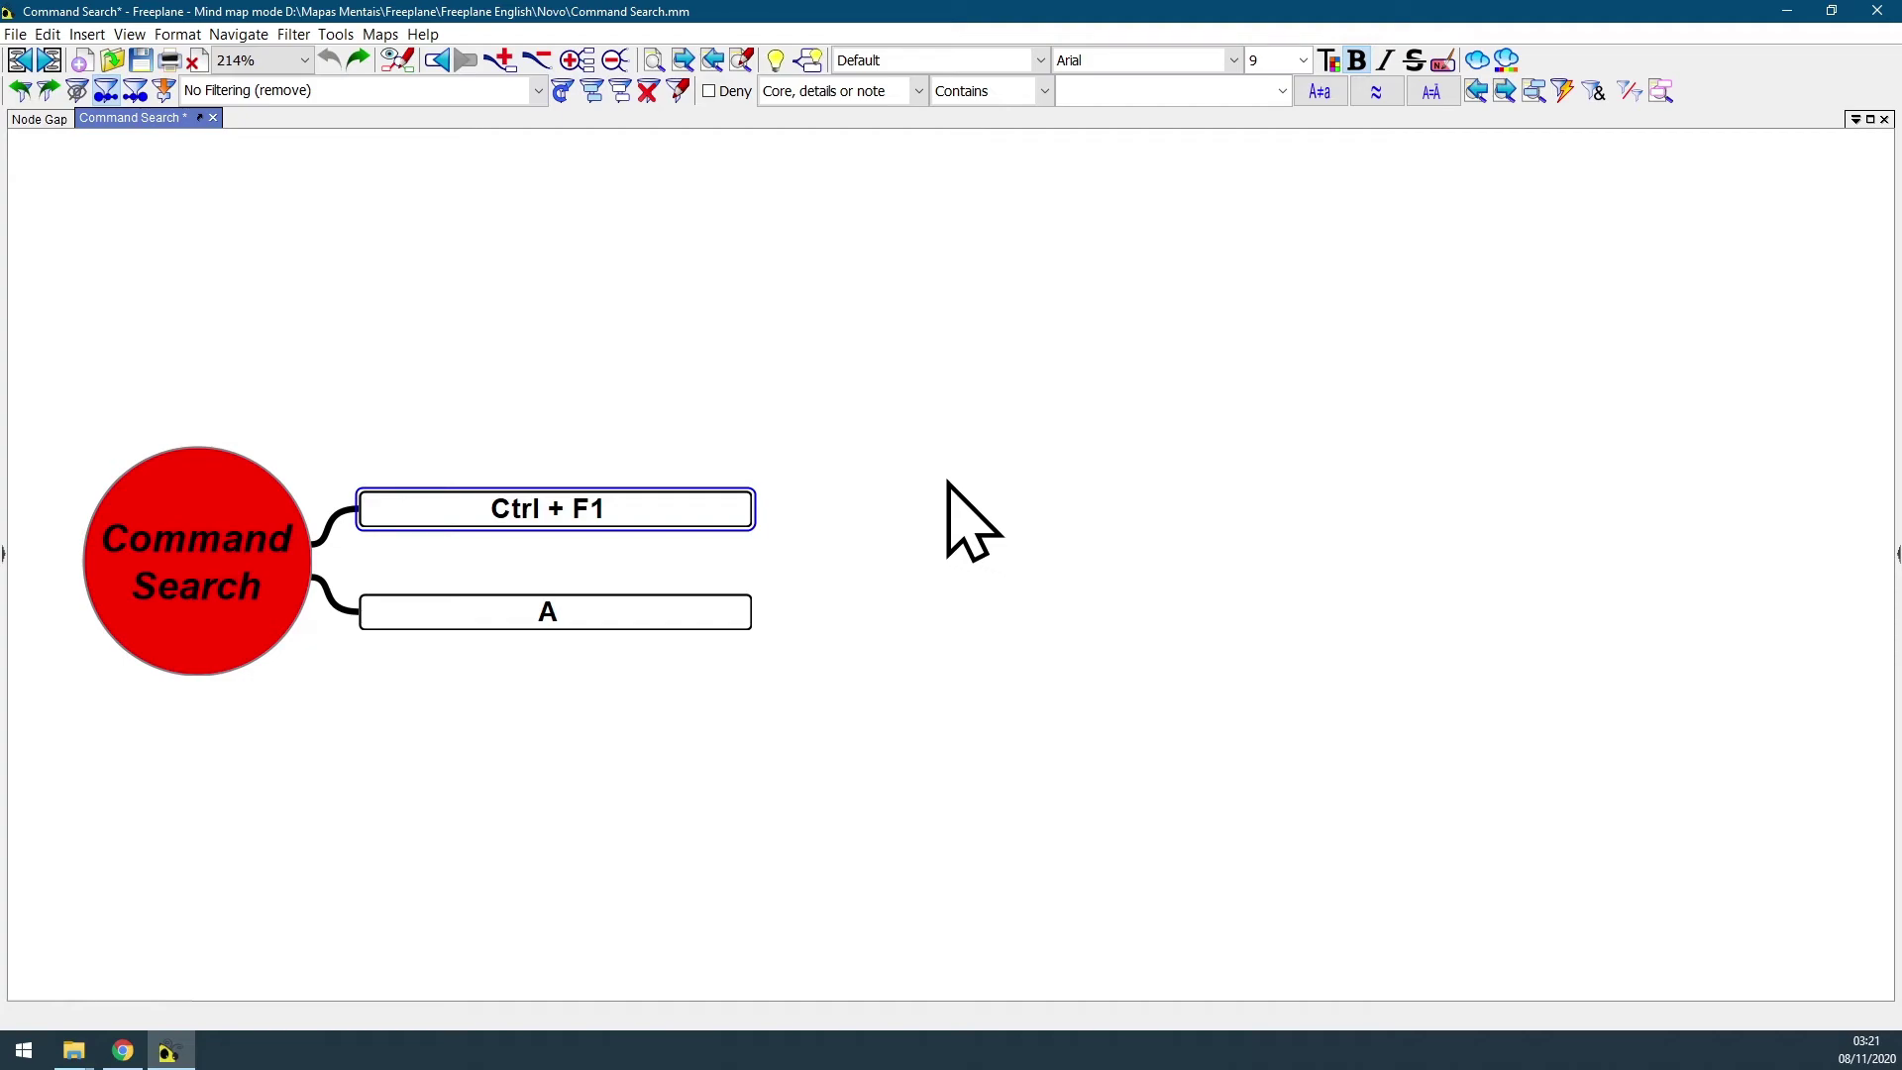
pyautogui.moveTo(942, 420); pyautogui.dragTo(924, 508)
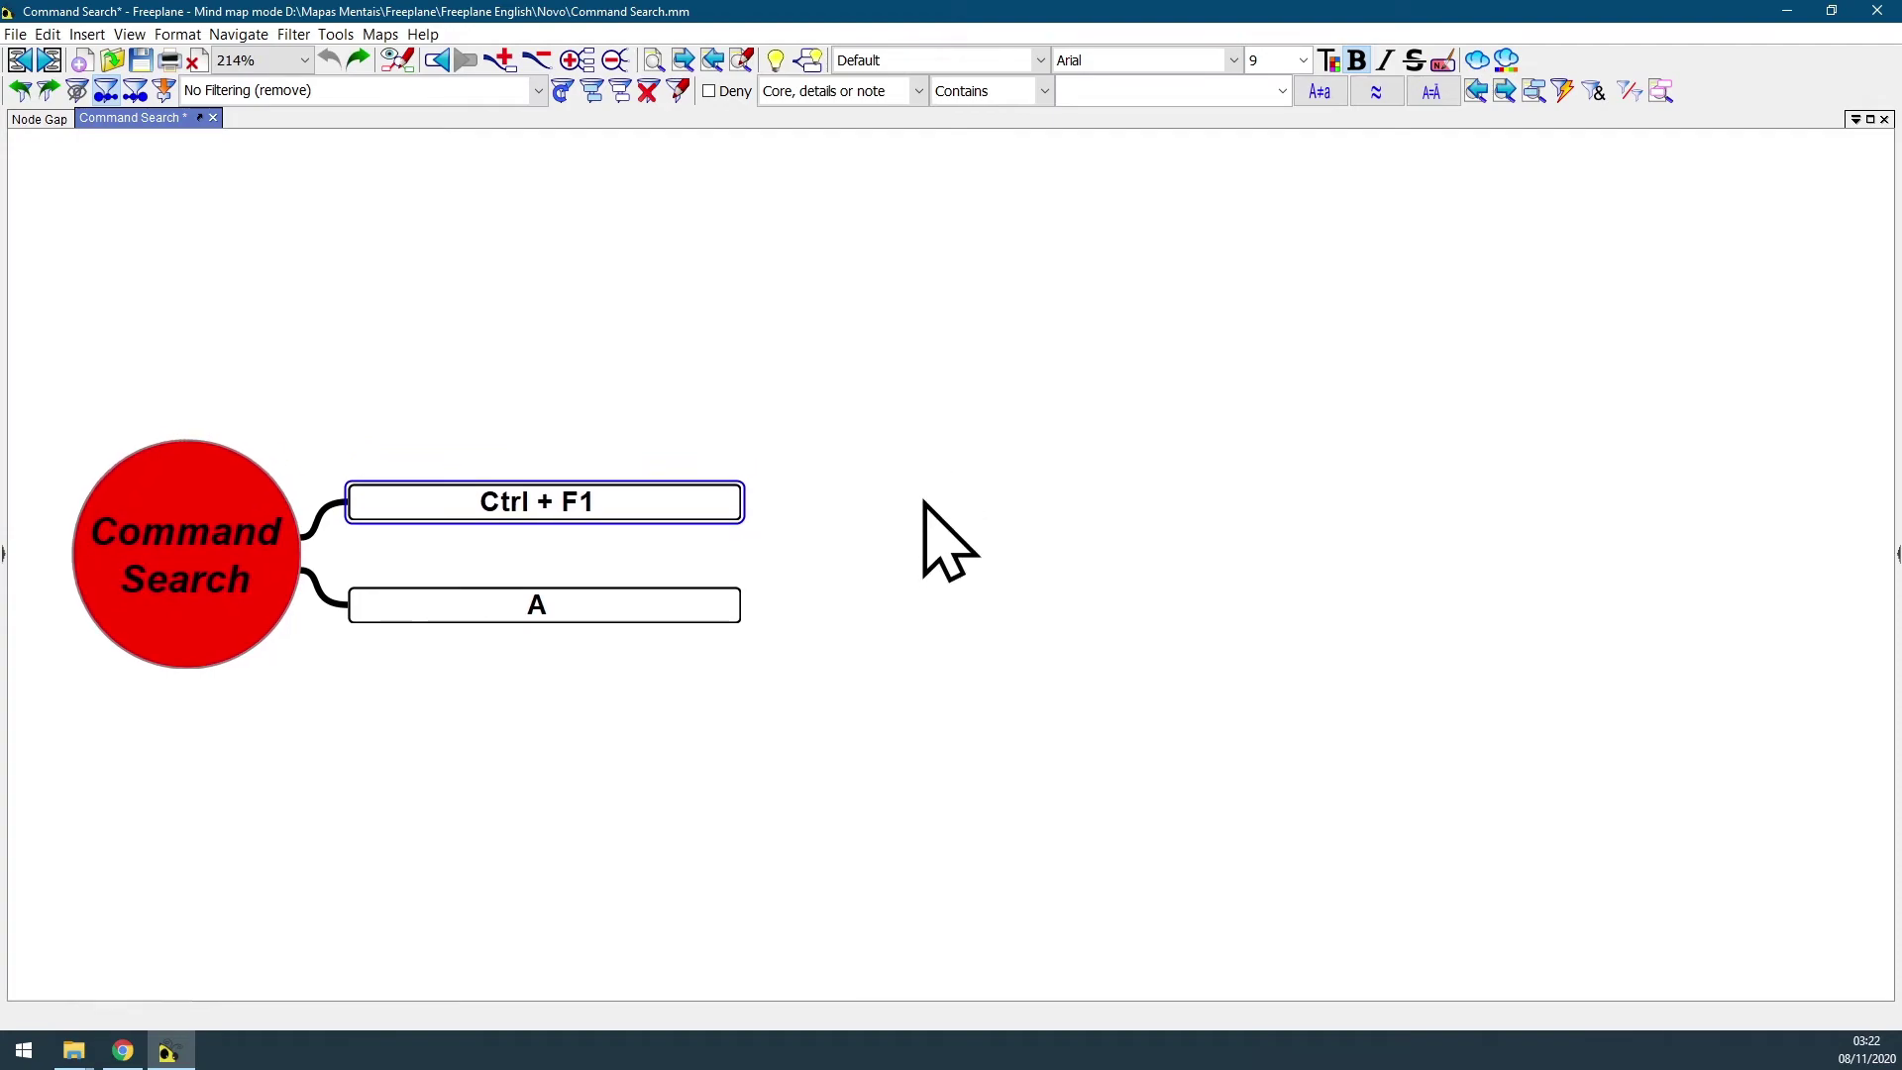
# - Open and close Command Search, glance at the Format menu and Styles editor, then reopen Command Search
pyautogui.hotkey('ctrl', 'F1')
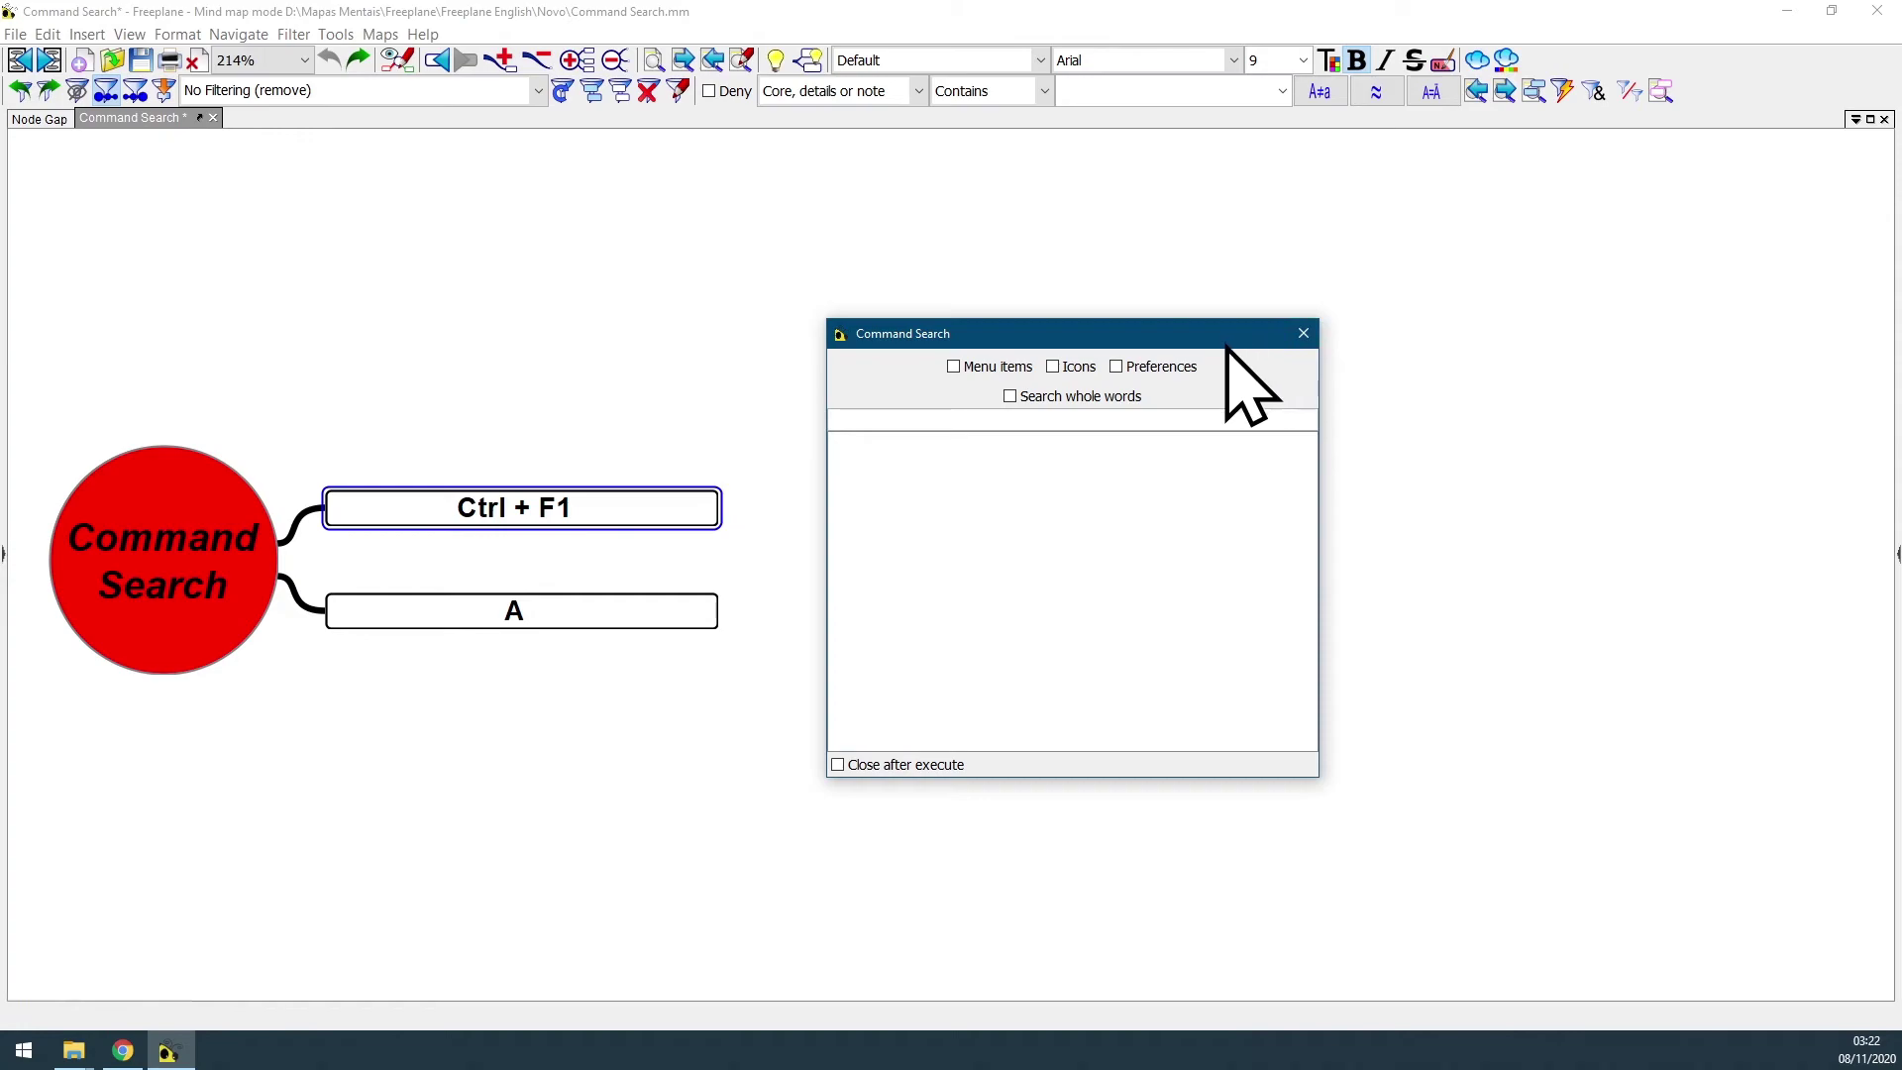
pyautogui.moveTo(1147, 337)
pyautogui.mouseDown()
pyautogui.moveTo(1109, 342)
pyautogui.moveTo(1159, 345)
pyautogui.mouseUp()
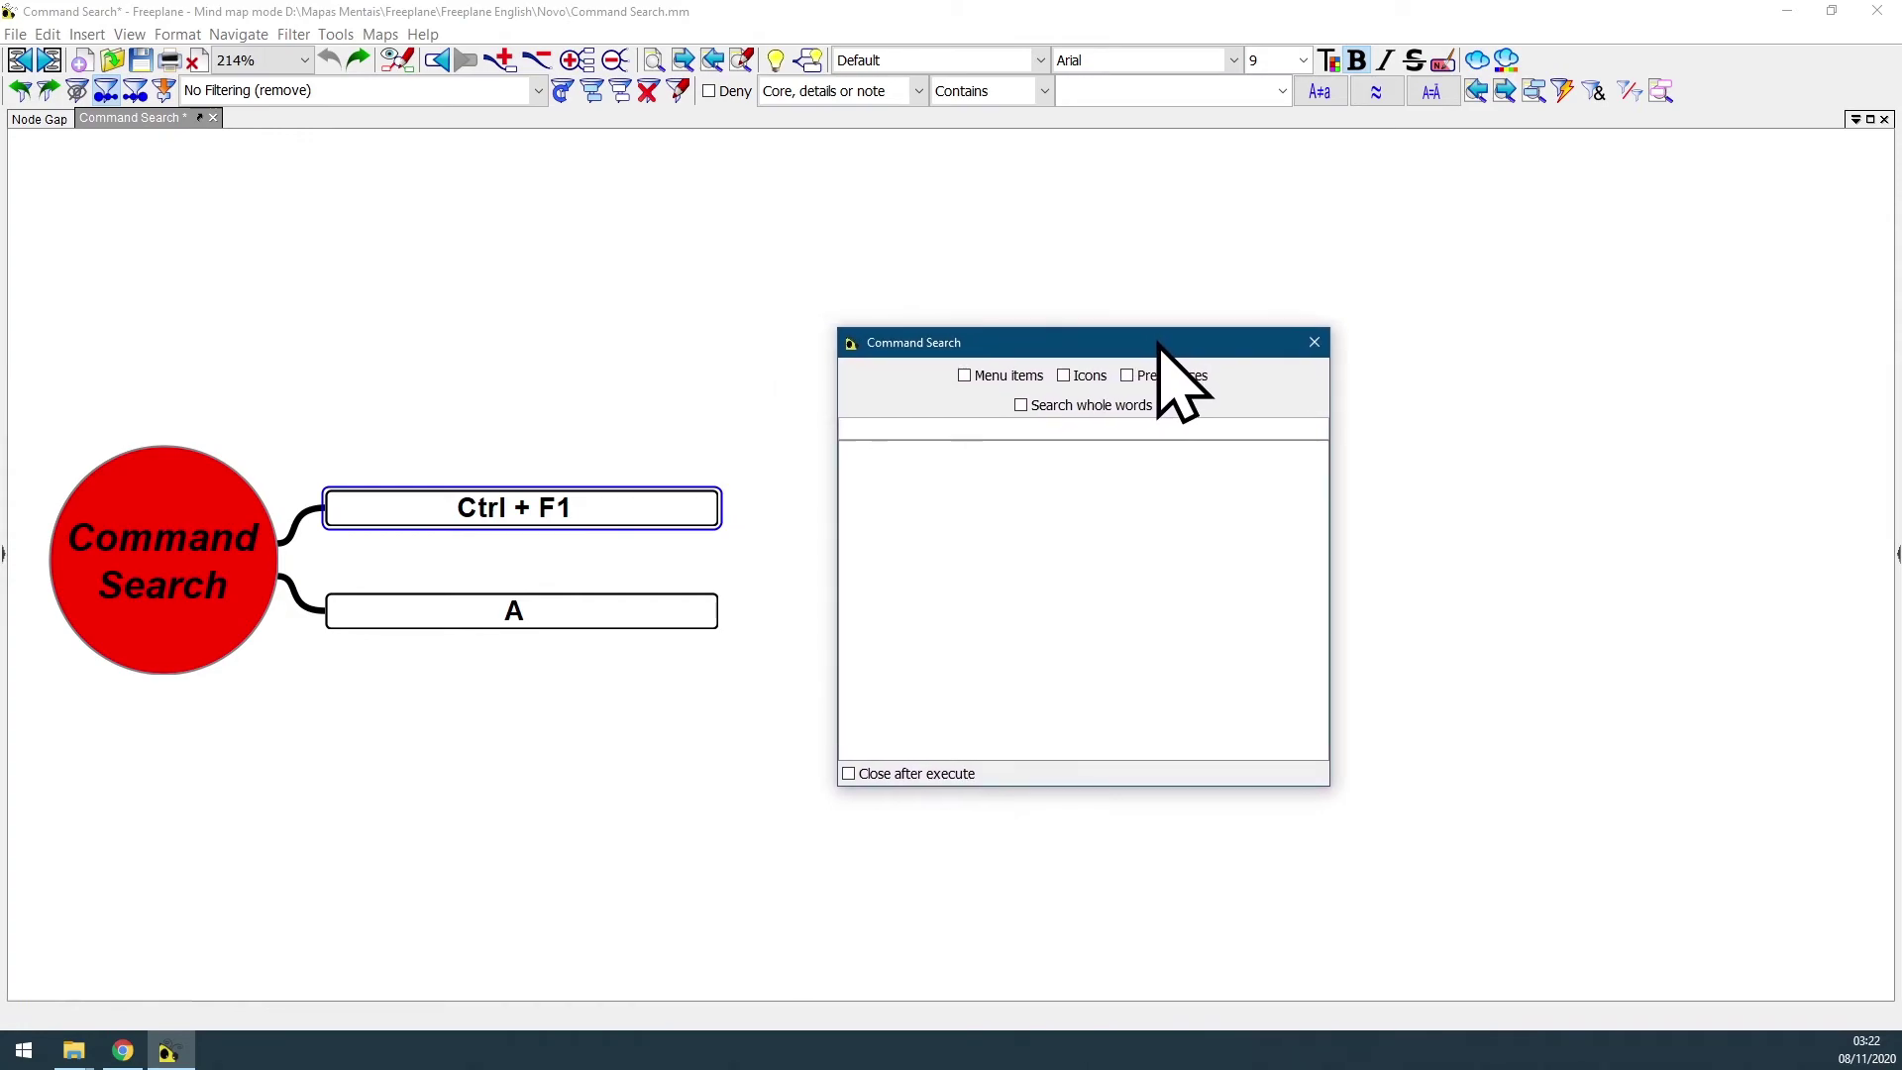
pyautogui.click(1314, 342)
pyautogui.click(330, 36)
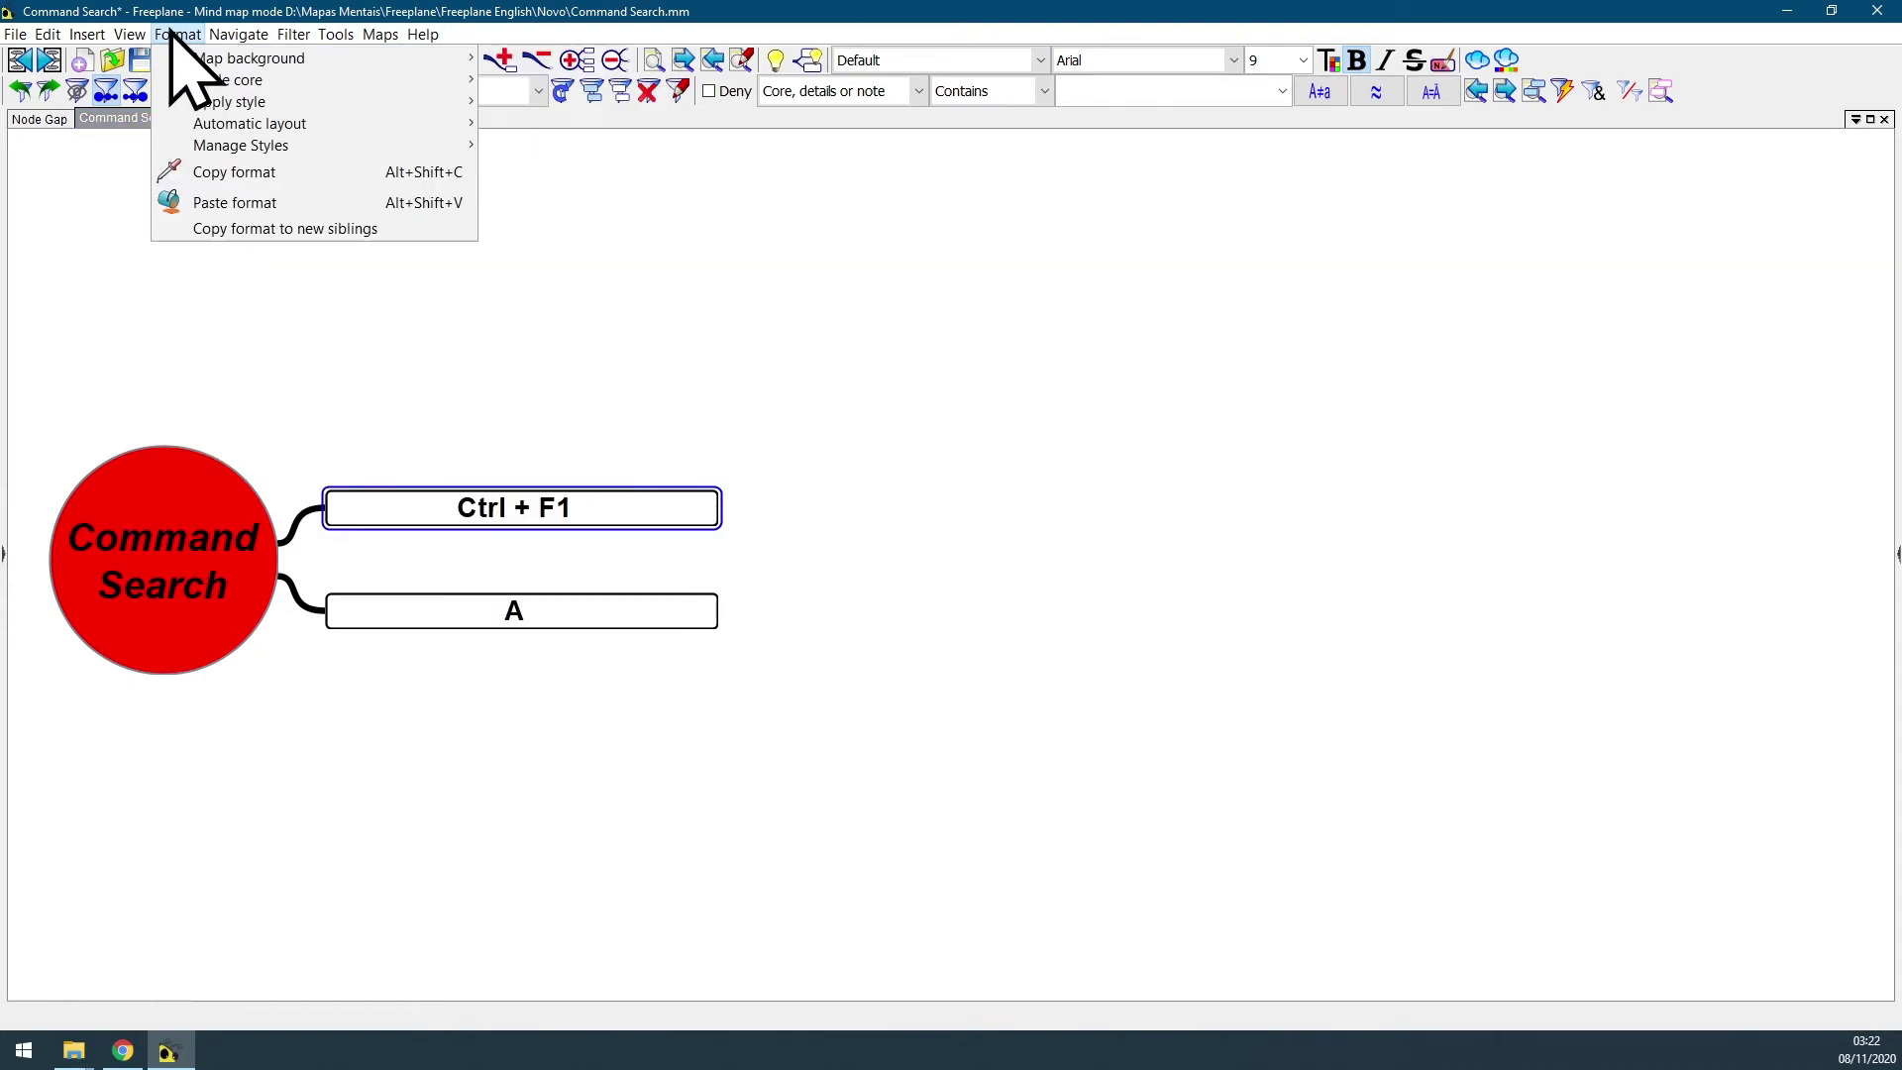
pyautogui.click(1031, 307)
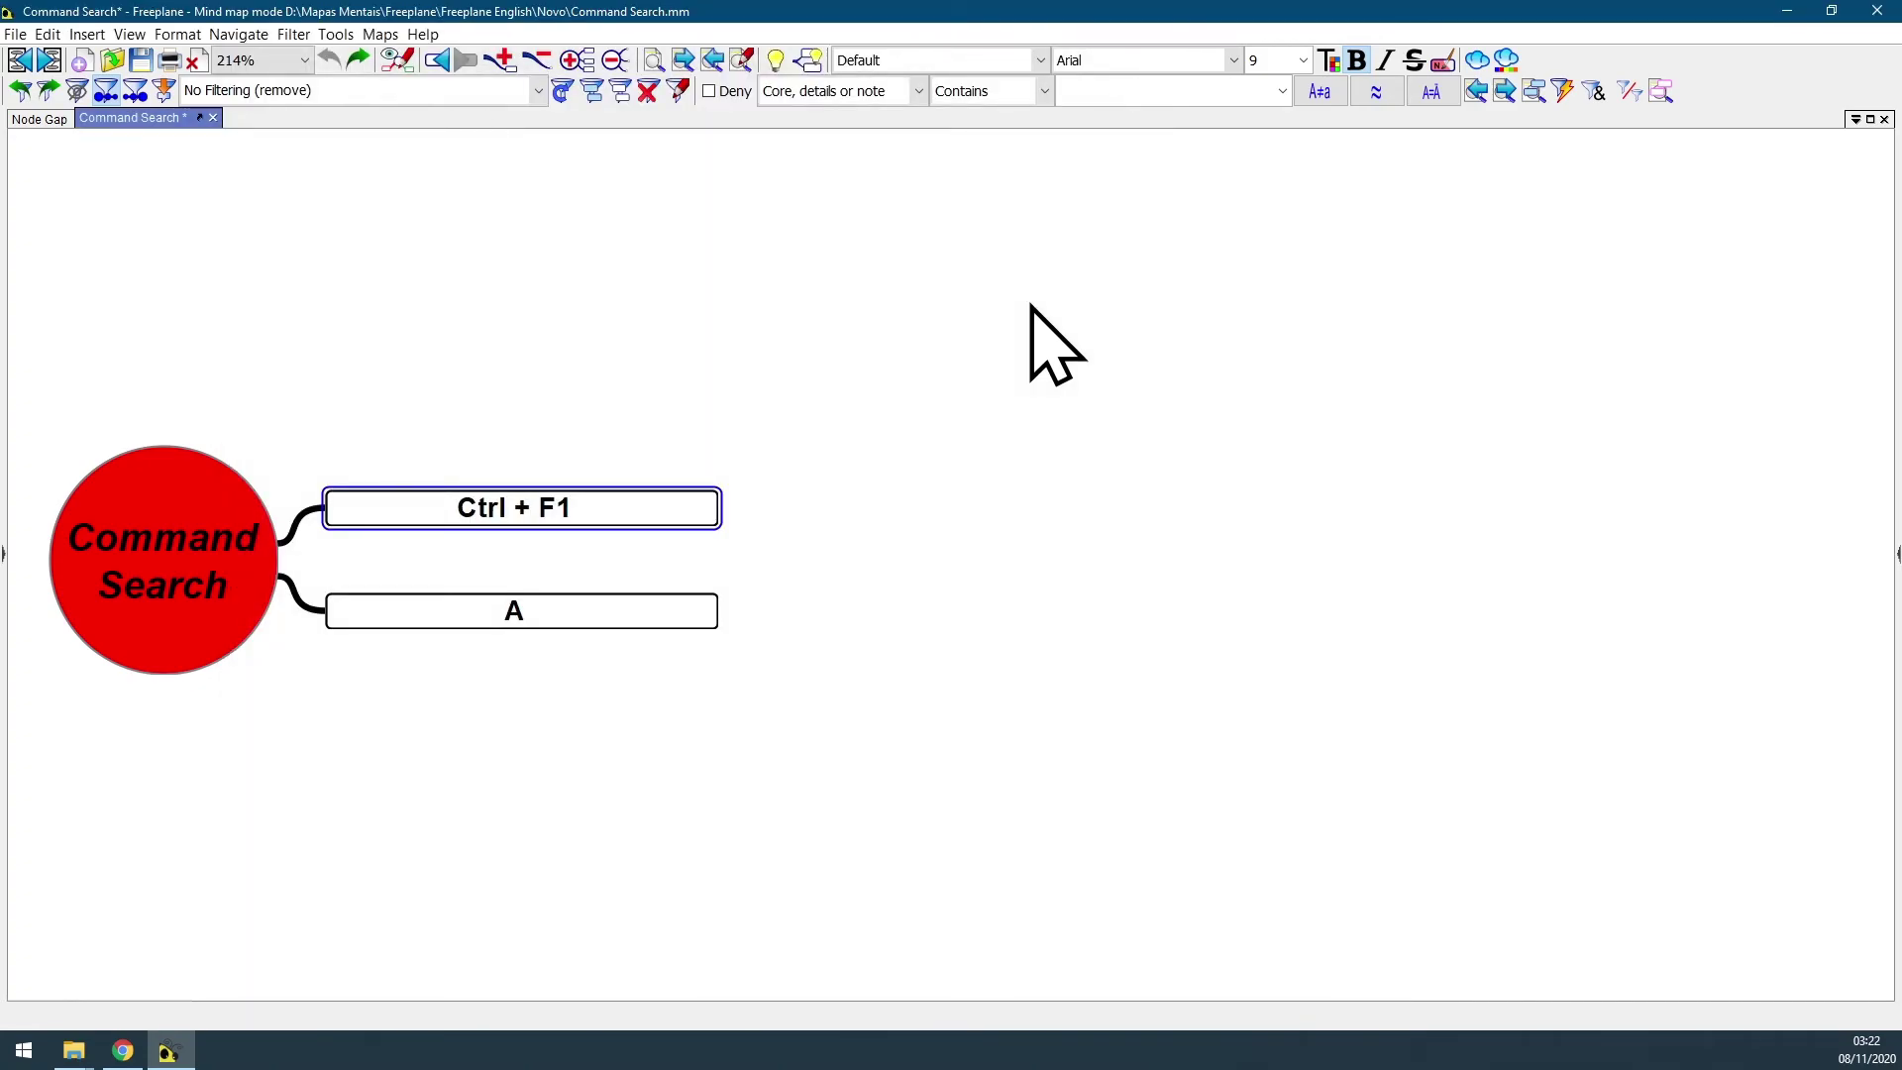
pyautogui.hotkey('ctrl', 'F11')
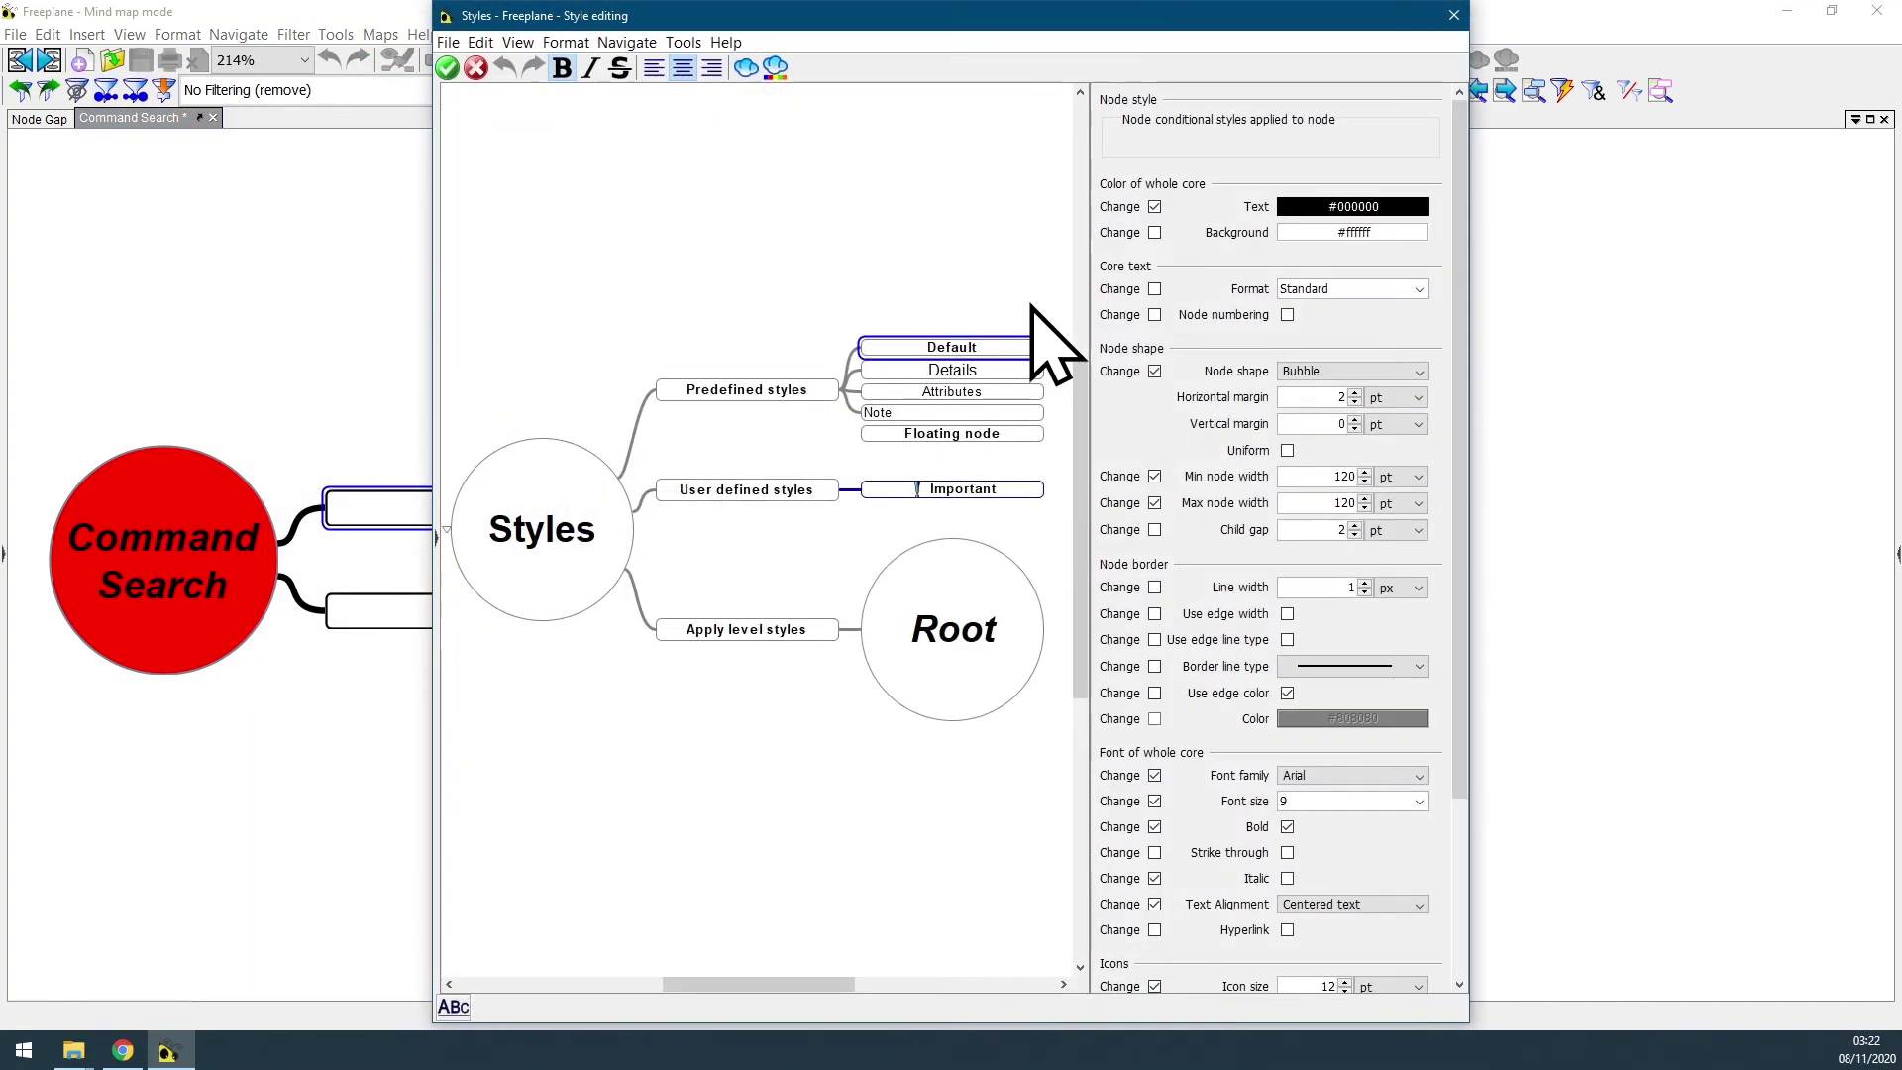
pyautogui.click(1454, 15)
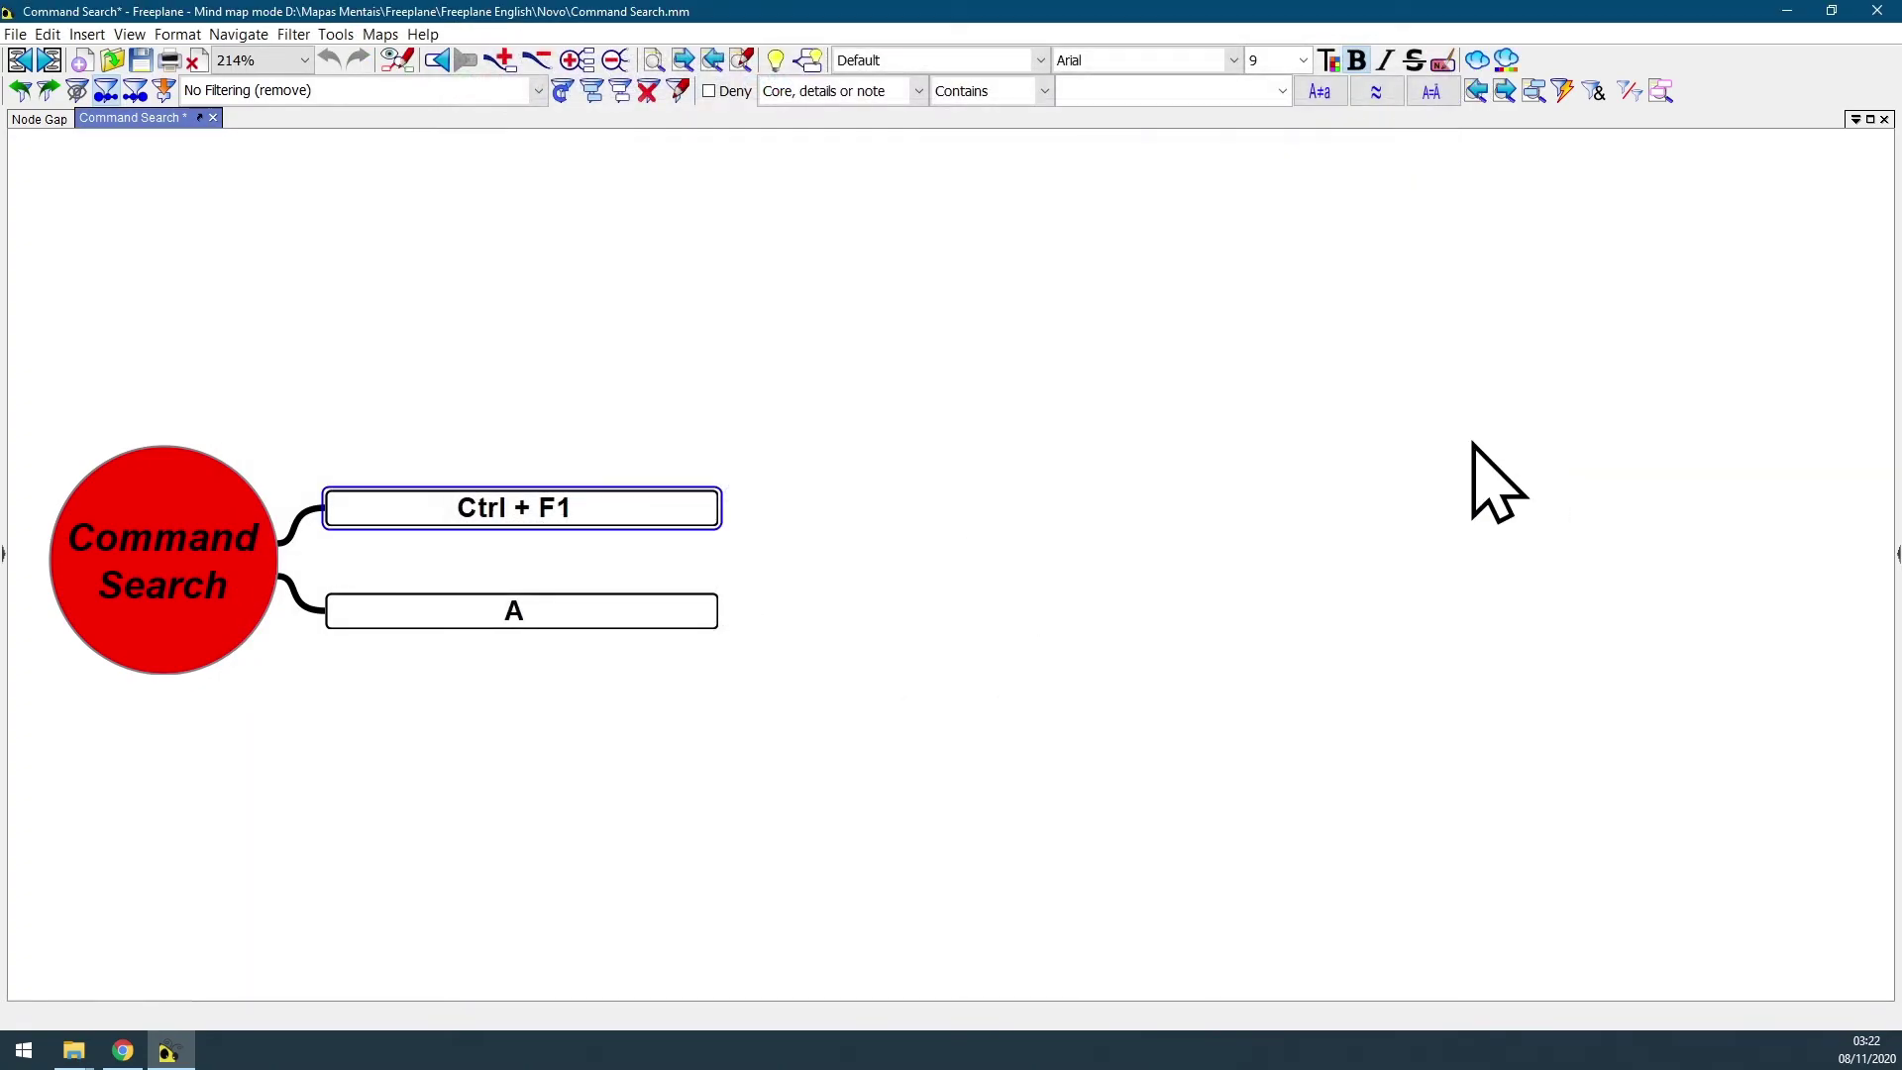
pyautogui.hotkey('ctrl', 'F1')
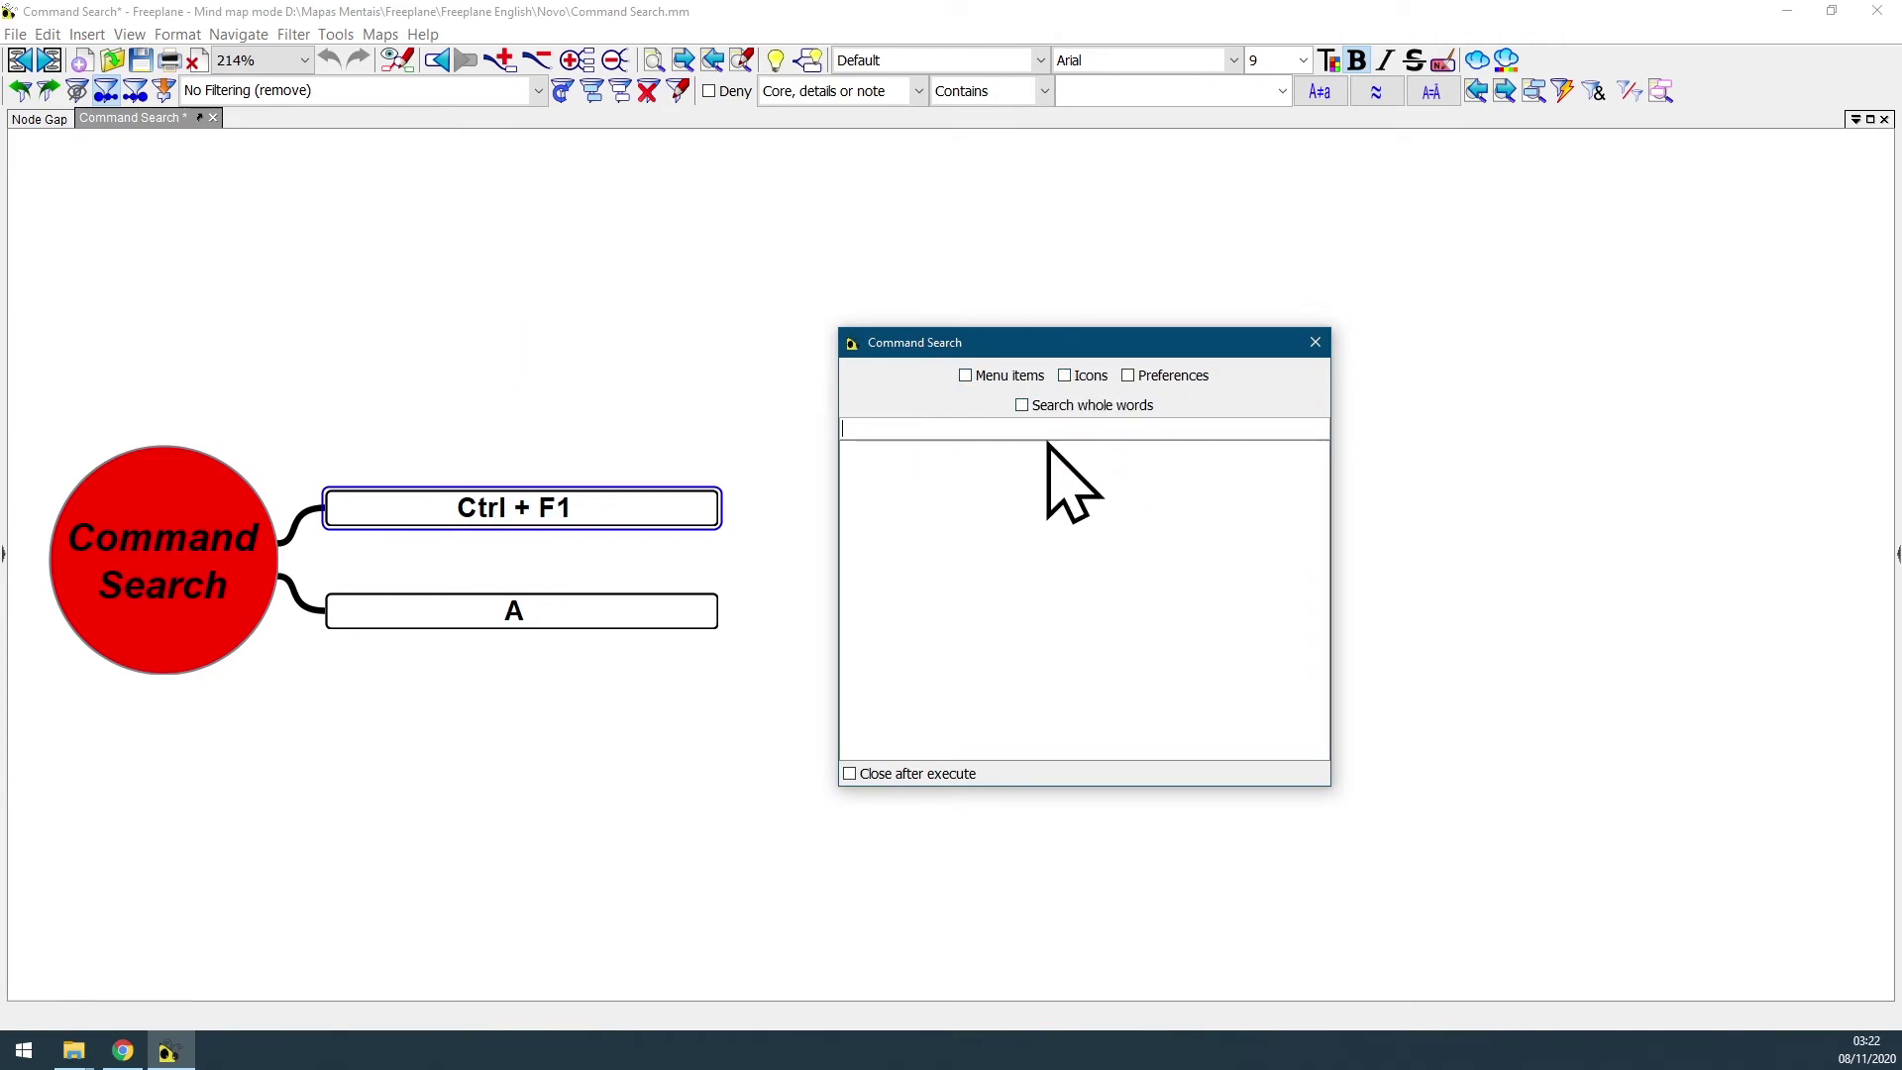
# - Position the Command Search dialog, enter 'cut' and tick Menu items and Preferences
pyautogui.moveTo(464, 321)
pyautogui.mouseDown()
pyautogui.moveTo(480, 336)
pyautogui.moveTo(459, 336)
pyautogui.moveTo(497, 314)
pyautogui.mouseUp()
pyautogui.moveTo(1034, 344); pyautogui.dragTo(1544, 327)
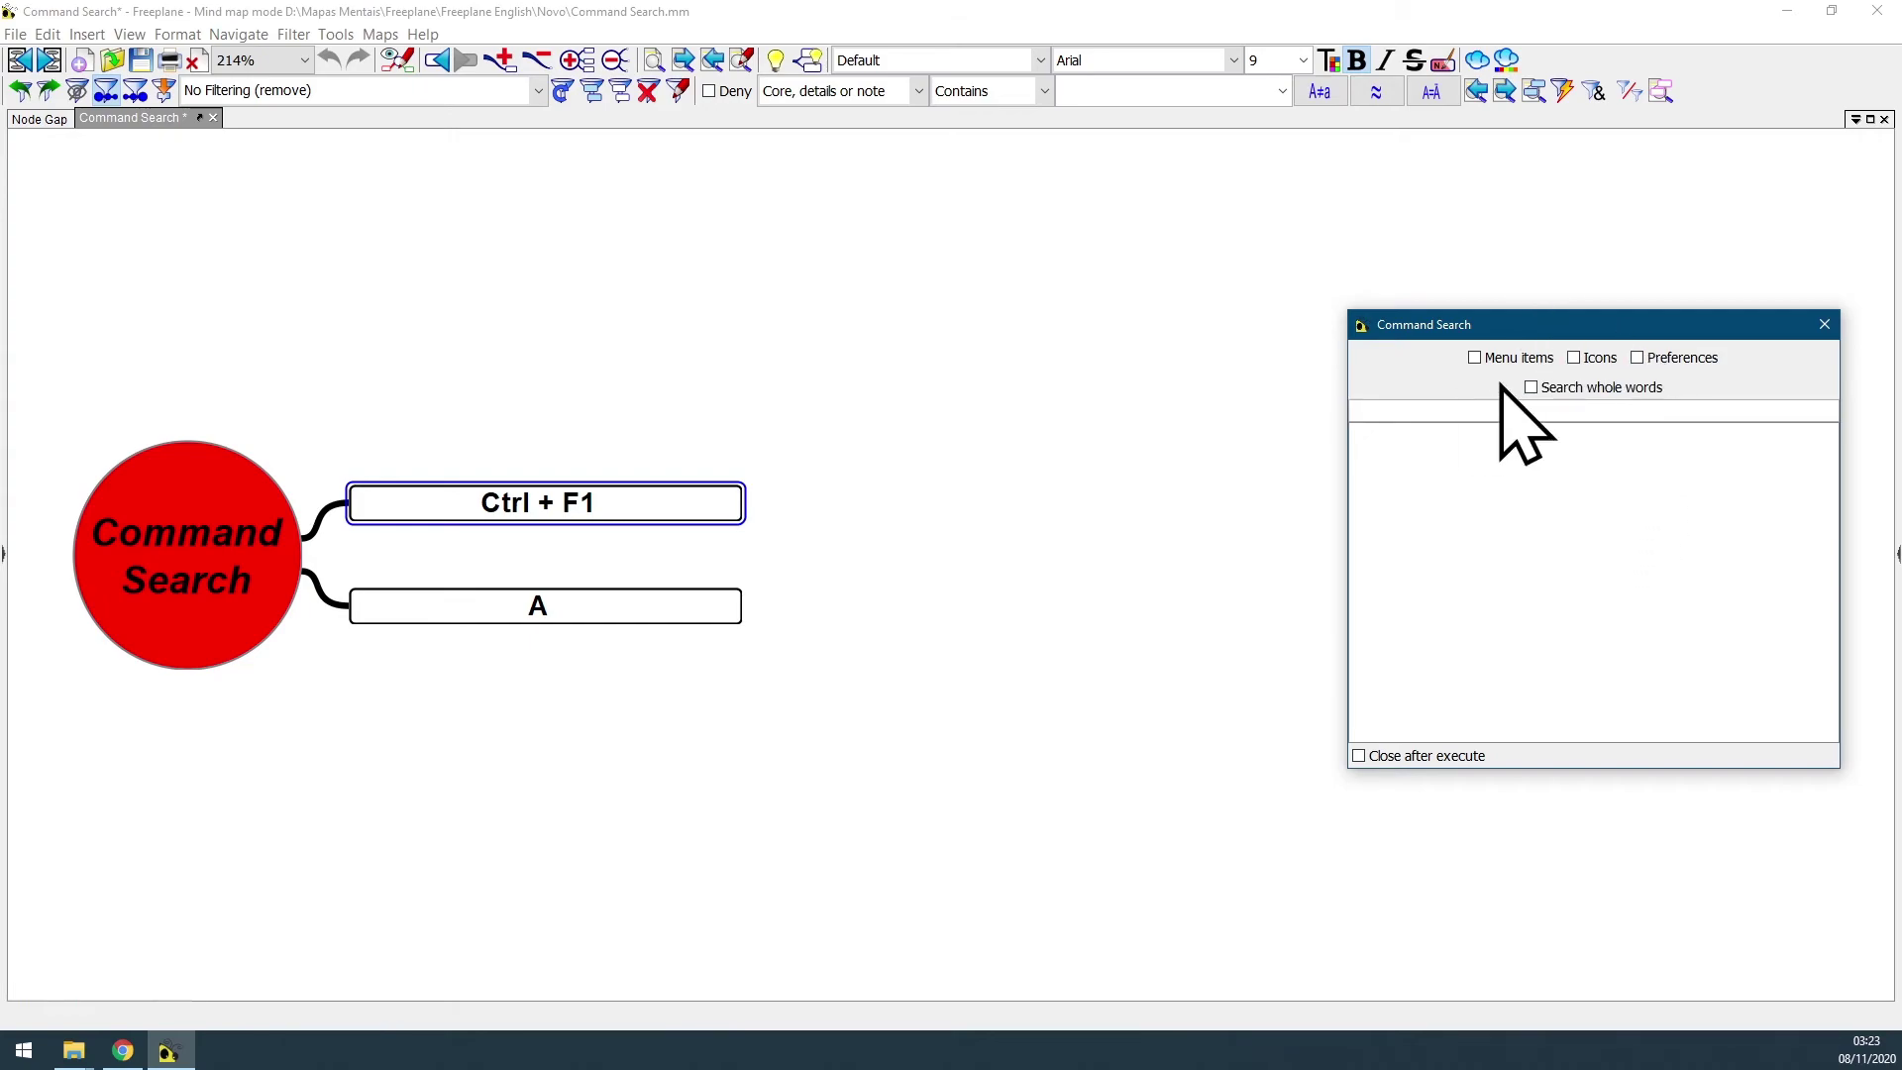
pyautogui.moveTo(1590, 333)
pyautogui.mouseDown()
pyautogui.moveTo(1493, 350)
pyautogui.moveTo(1611, 335)
pyautogui.mouseUp()
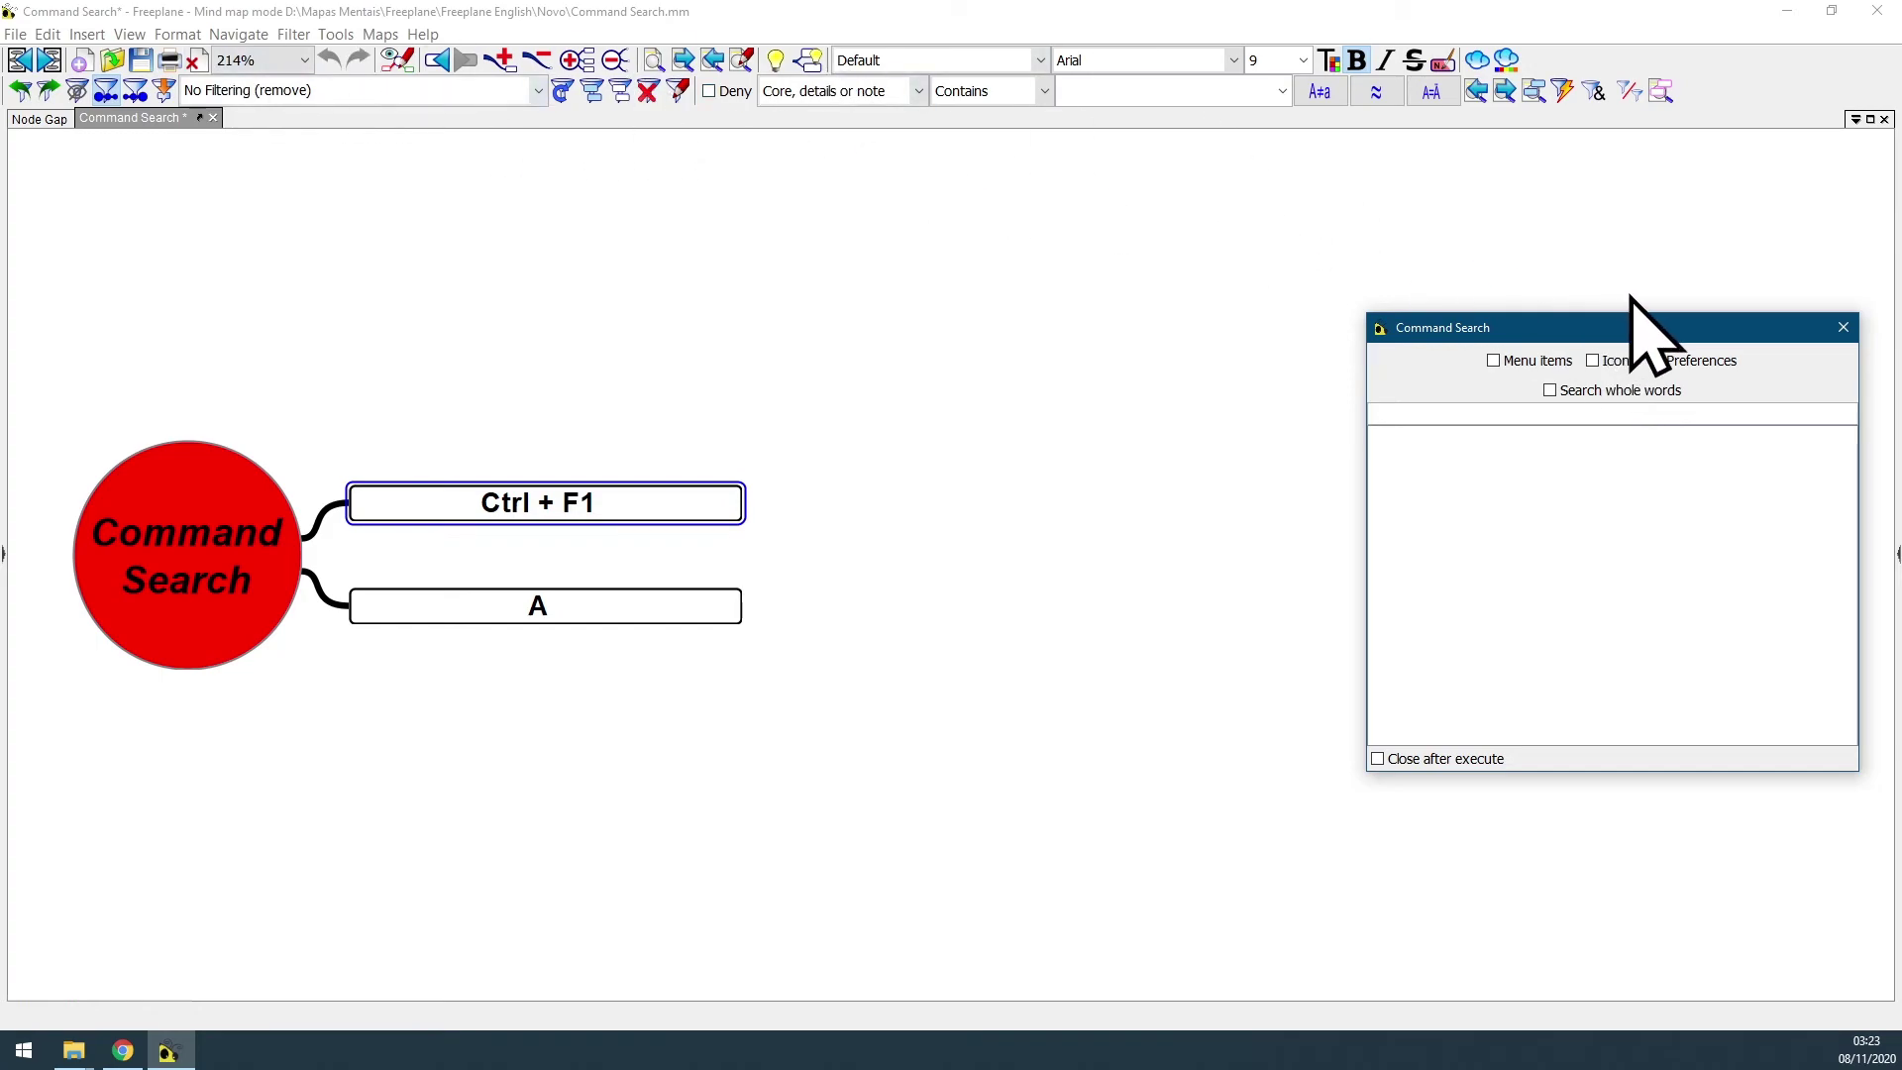
pyautogui.moveTo(1728, 332); pyautogui.dragTo(1339, 243)
pyautogui.moveTo(1198, 359); pyautogui.dragTo(1241, 344)
pyautogui.write('cut')
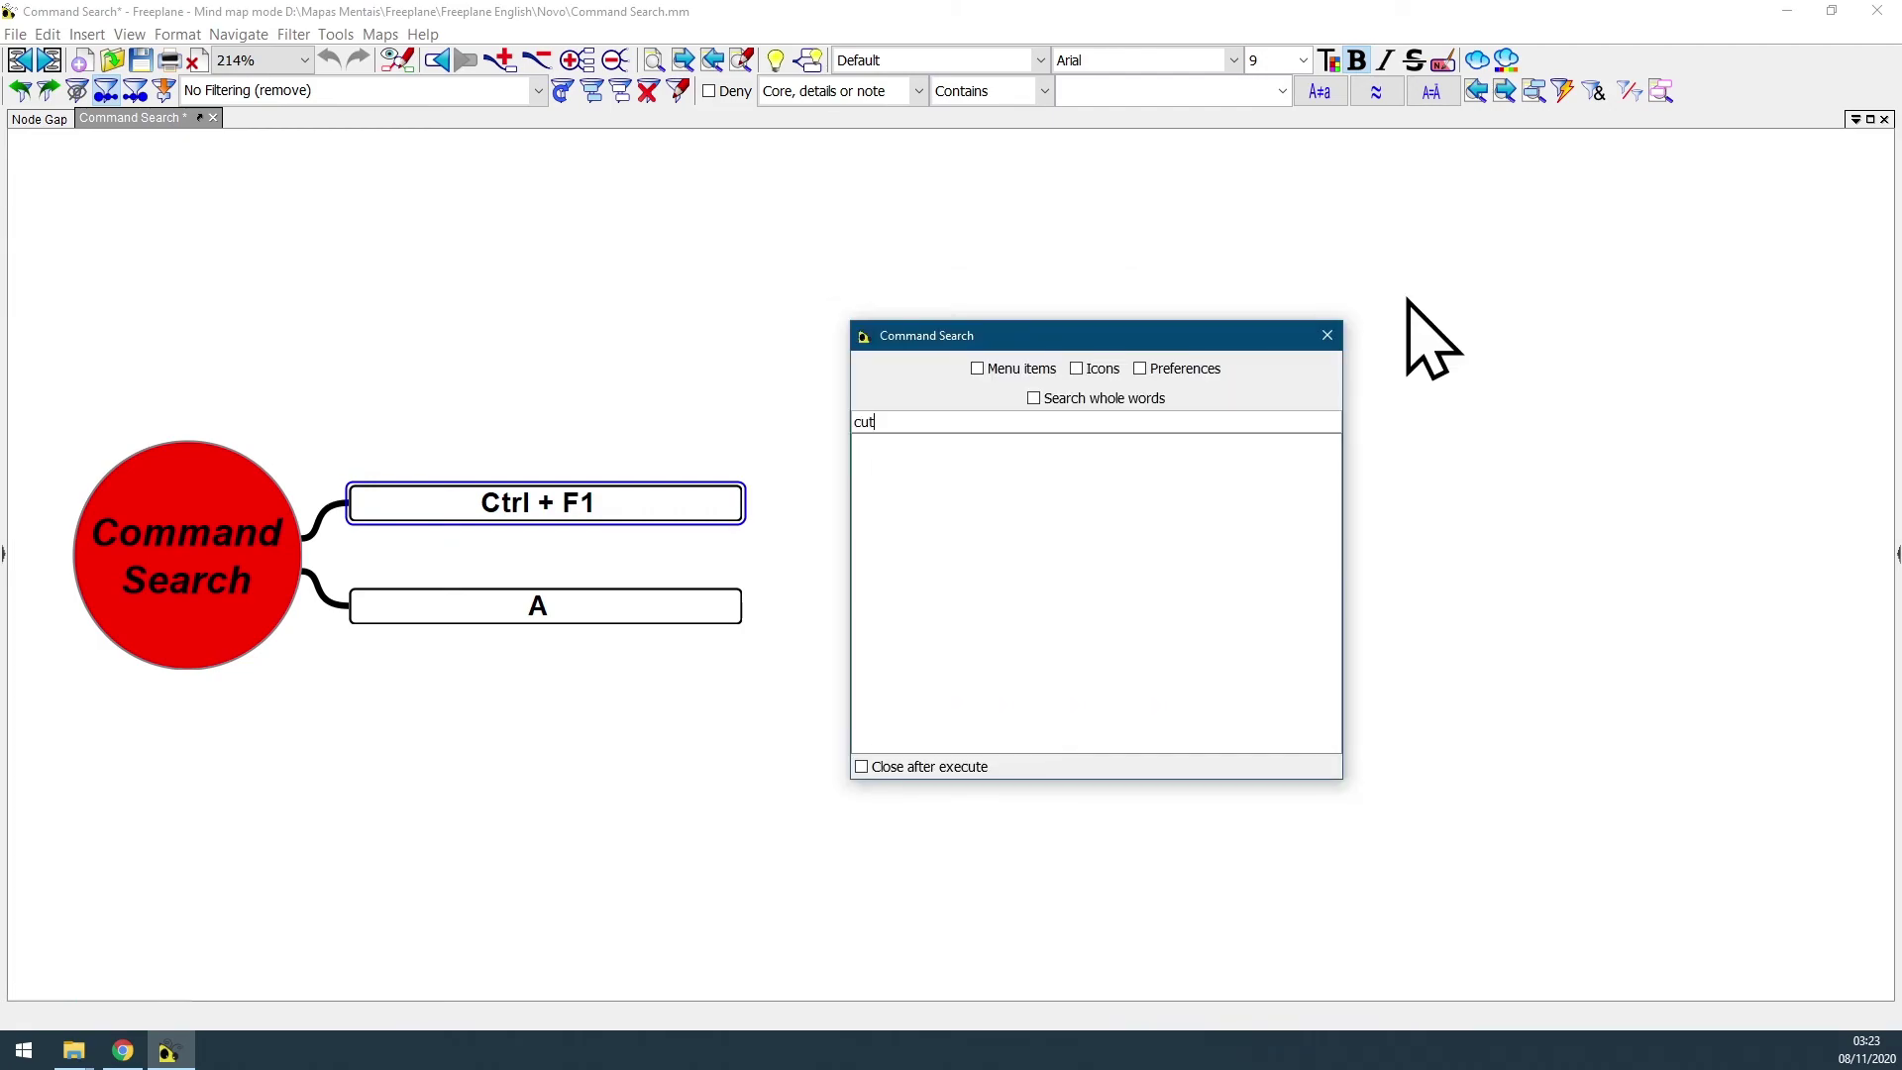
pyautogui.click(989, 370)
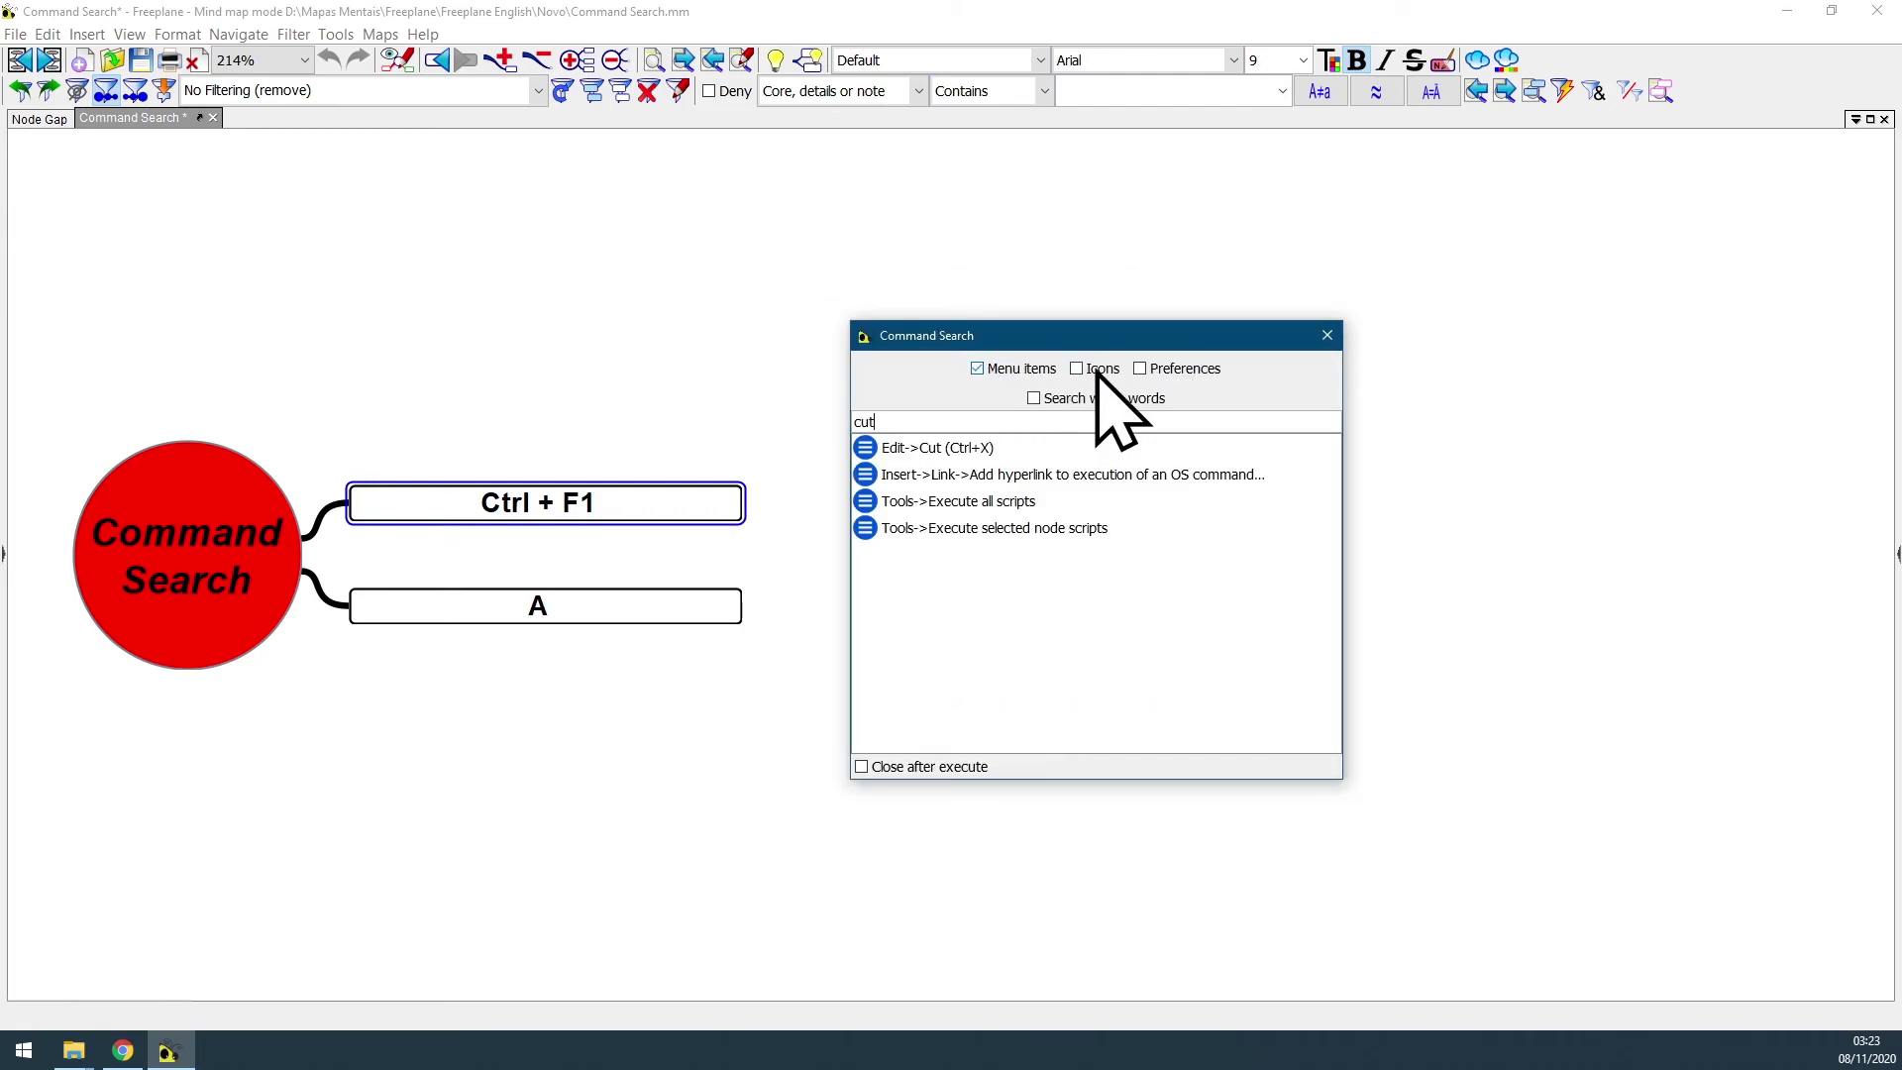
pyautogui.click(1151, 368)
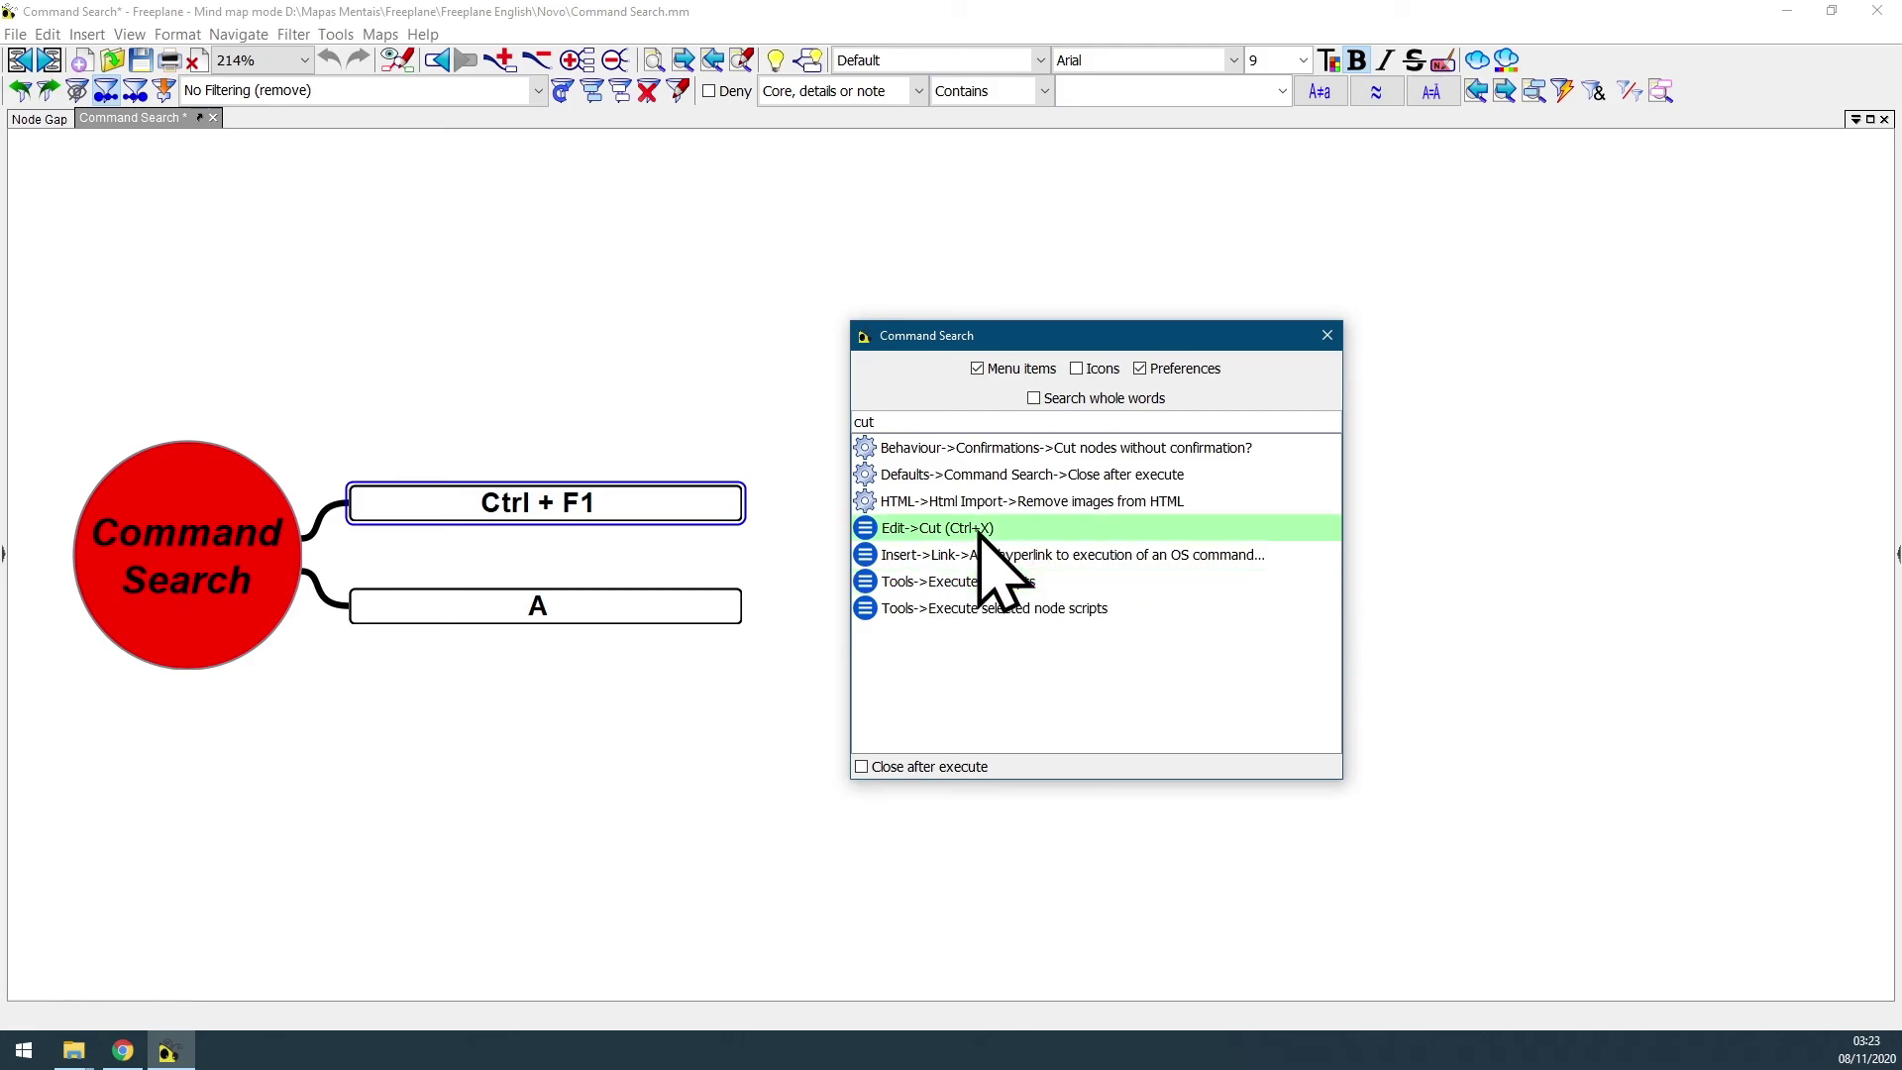
# - Run Cut on the Ctrl + F1 node, undo it with Ctrl+Z, and recentre the map
pyautogui.click(979, 528)
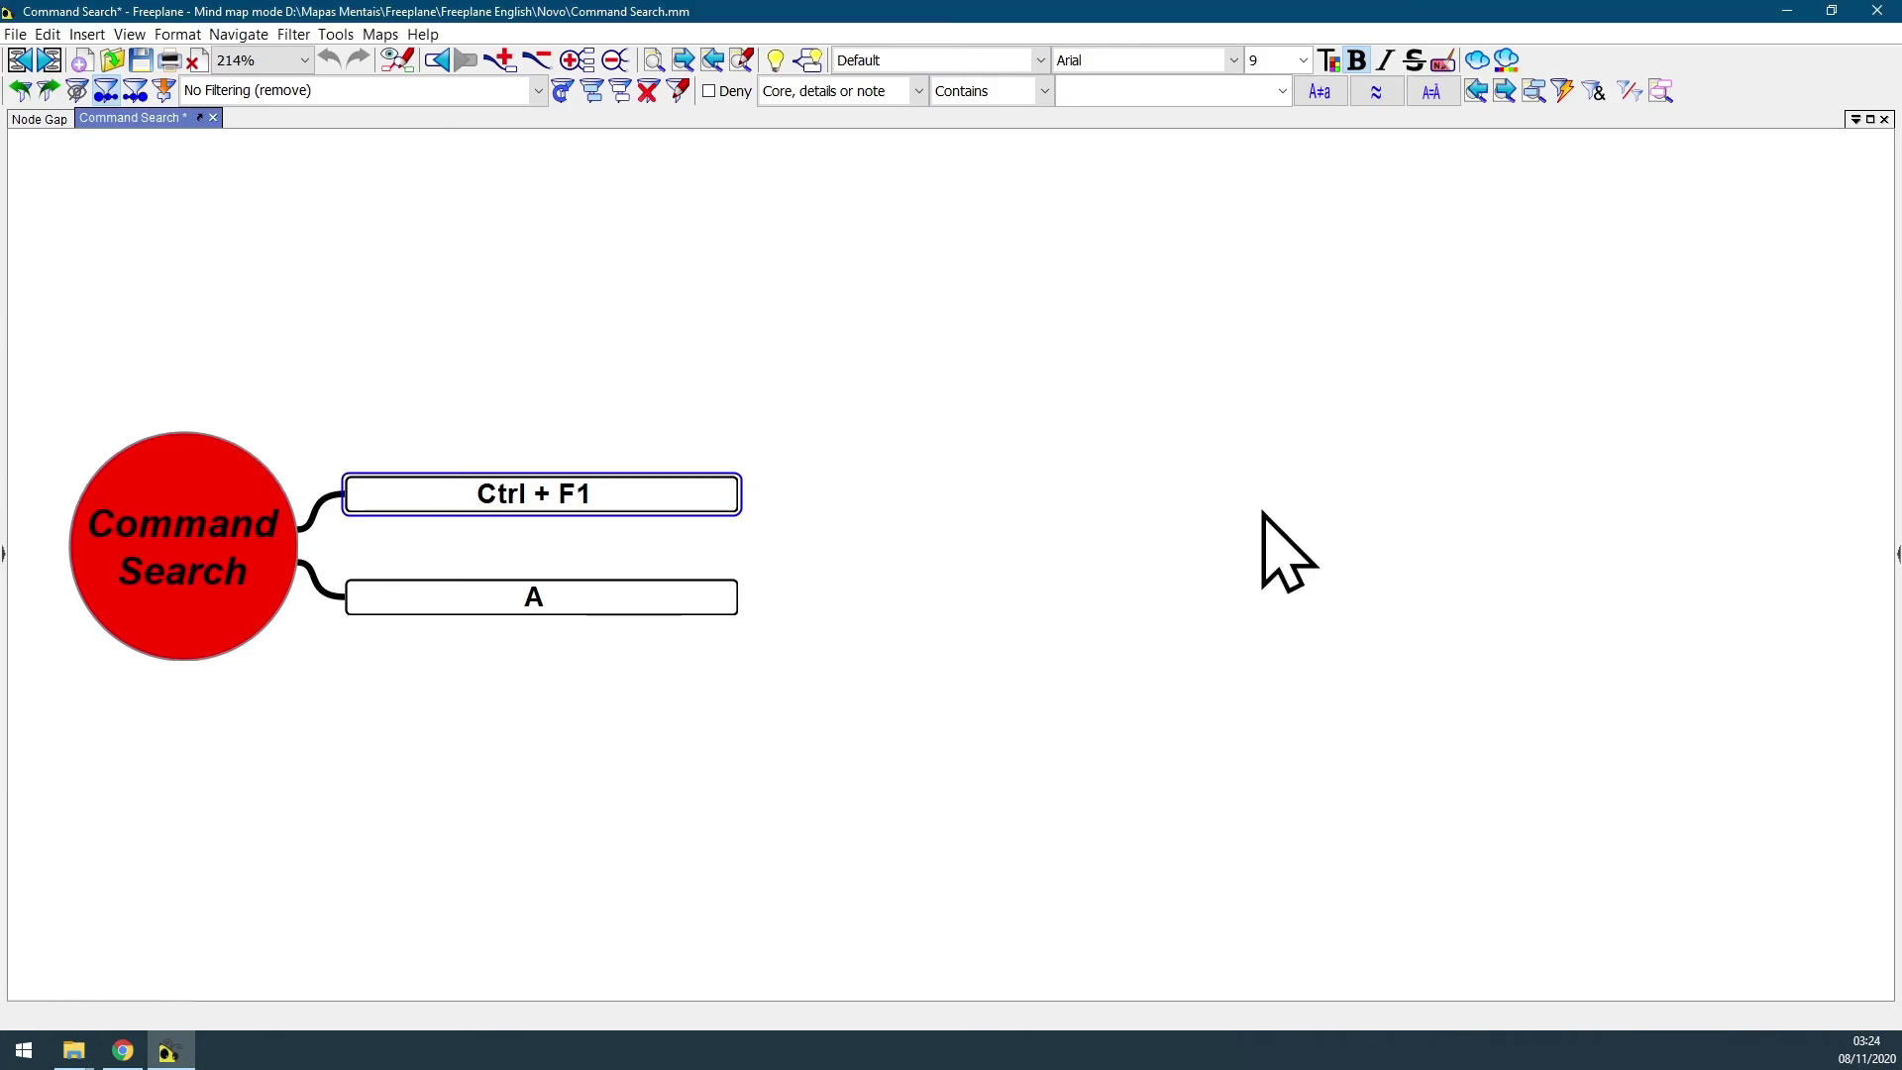
pyautogui.hotkey('ctrl', 'z')
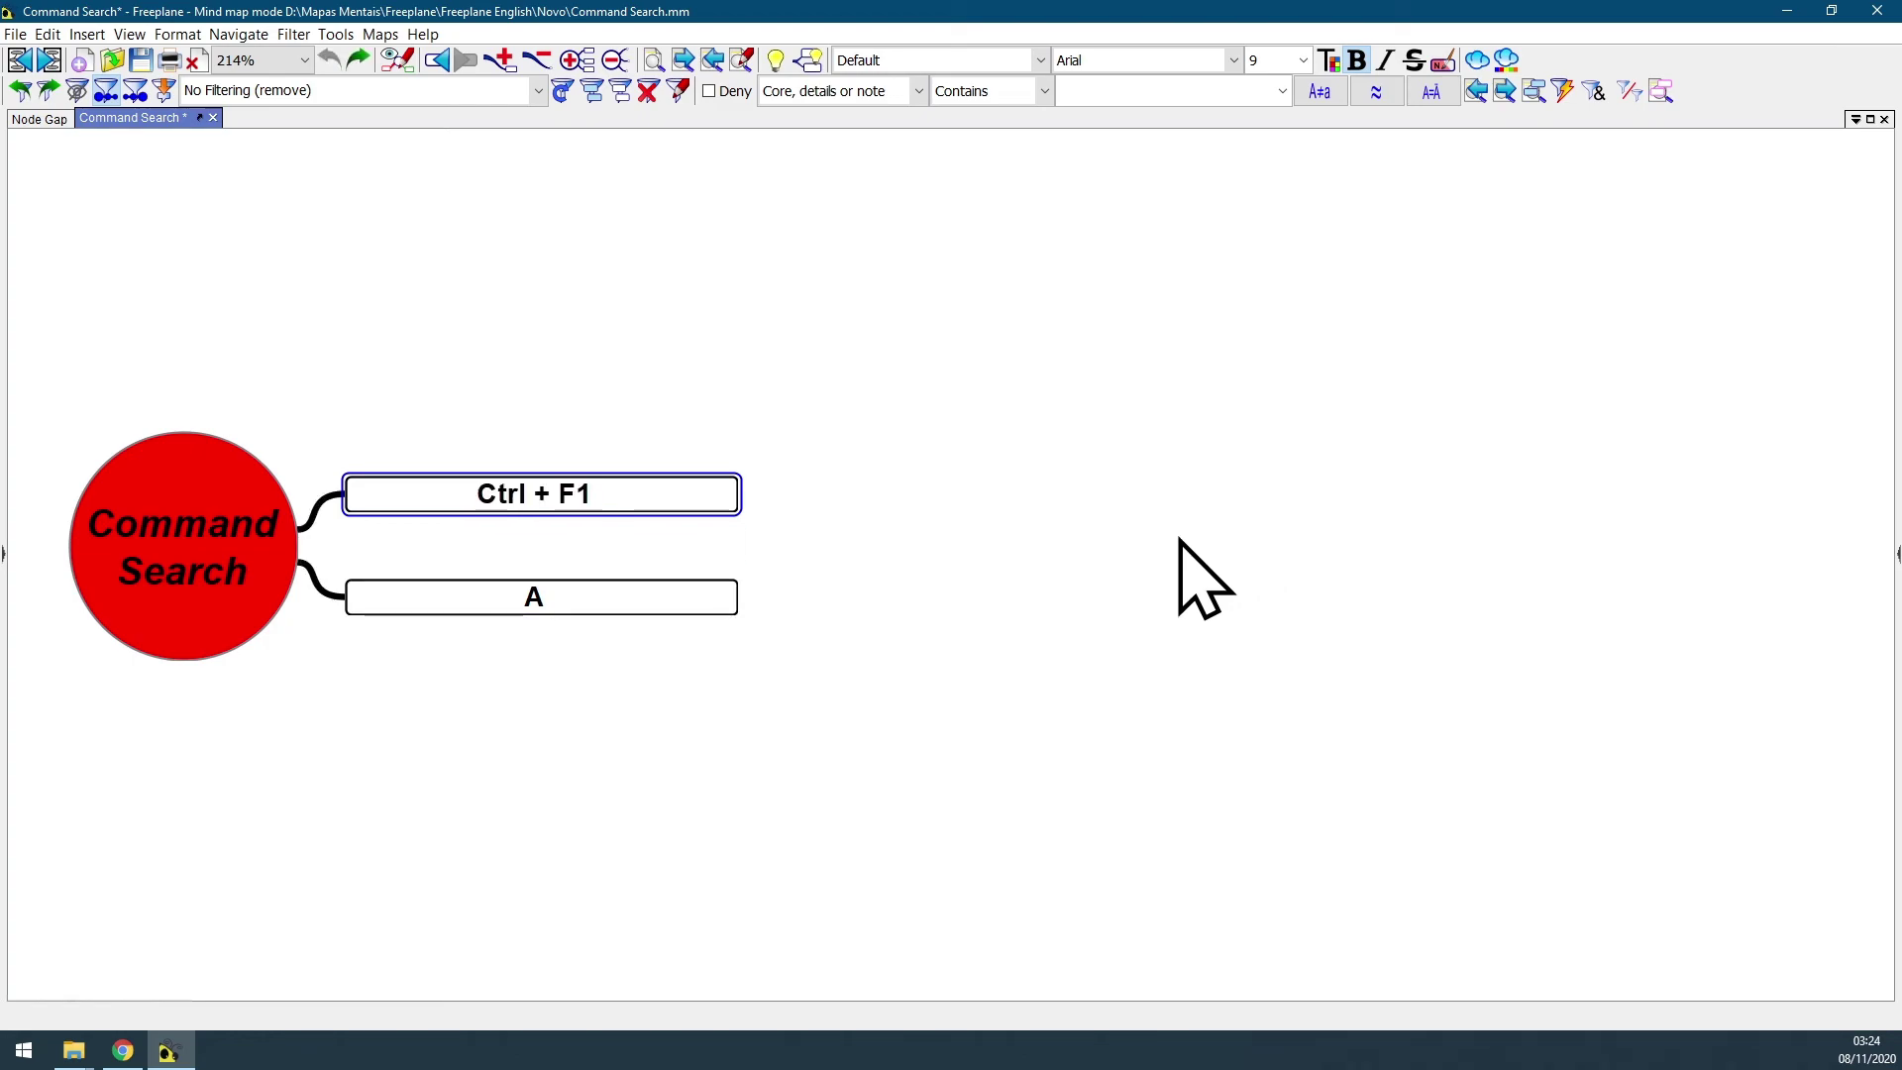
pyautogui.moveTo(1179, 540)
pyautogui.mouseDown()
pyautogui.moveTo(1199, 535)
pyautogui.moveTo(1164, 544)
pyautogui.mouseUp()
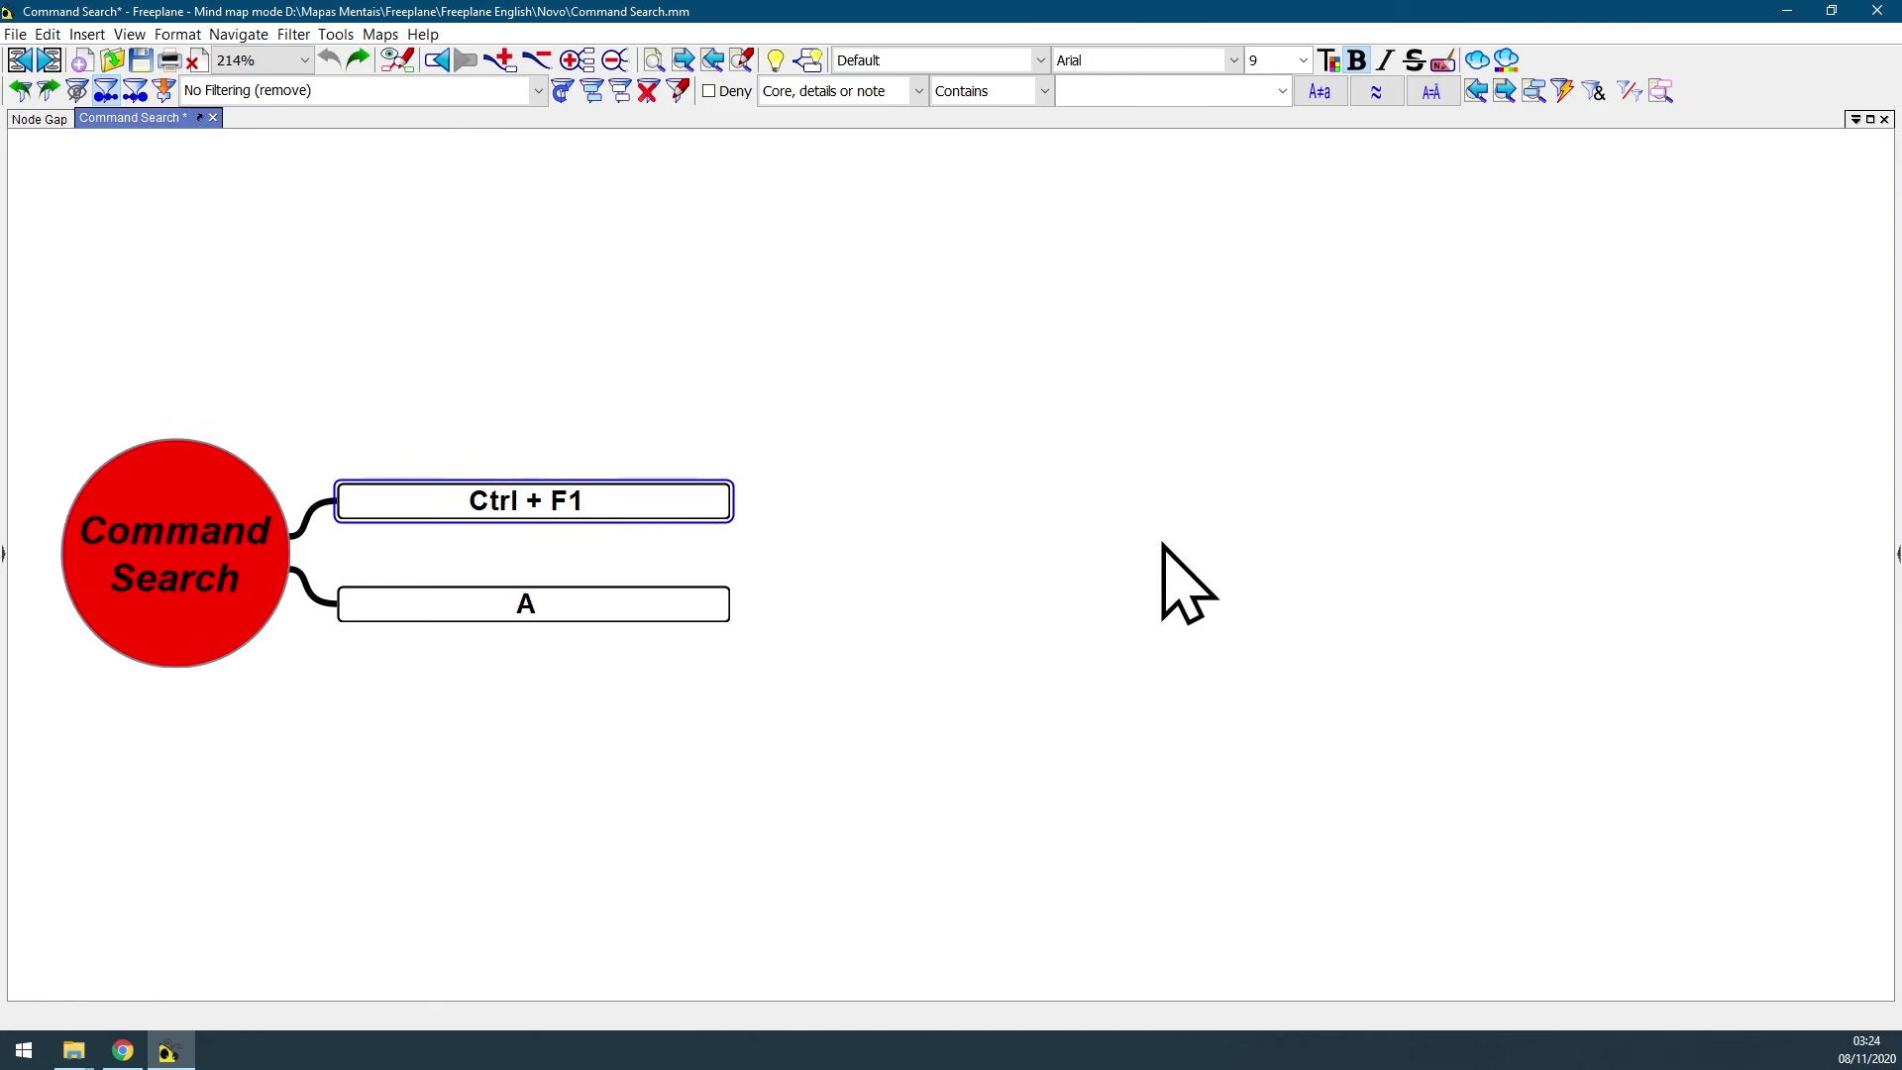
pyautogui.moveTo(1161, 542); pyautogui.dragTo(1336, 577)
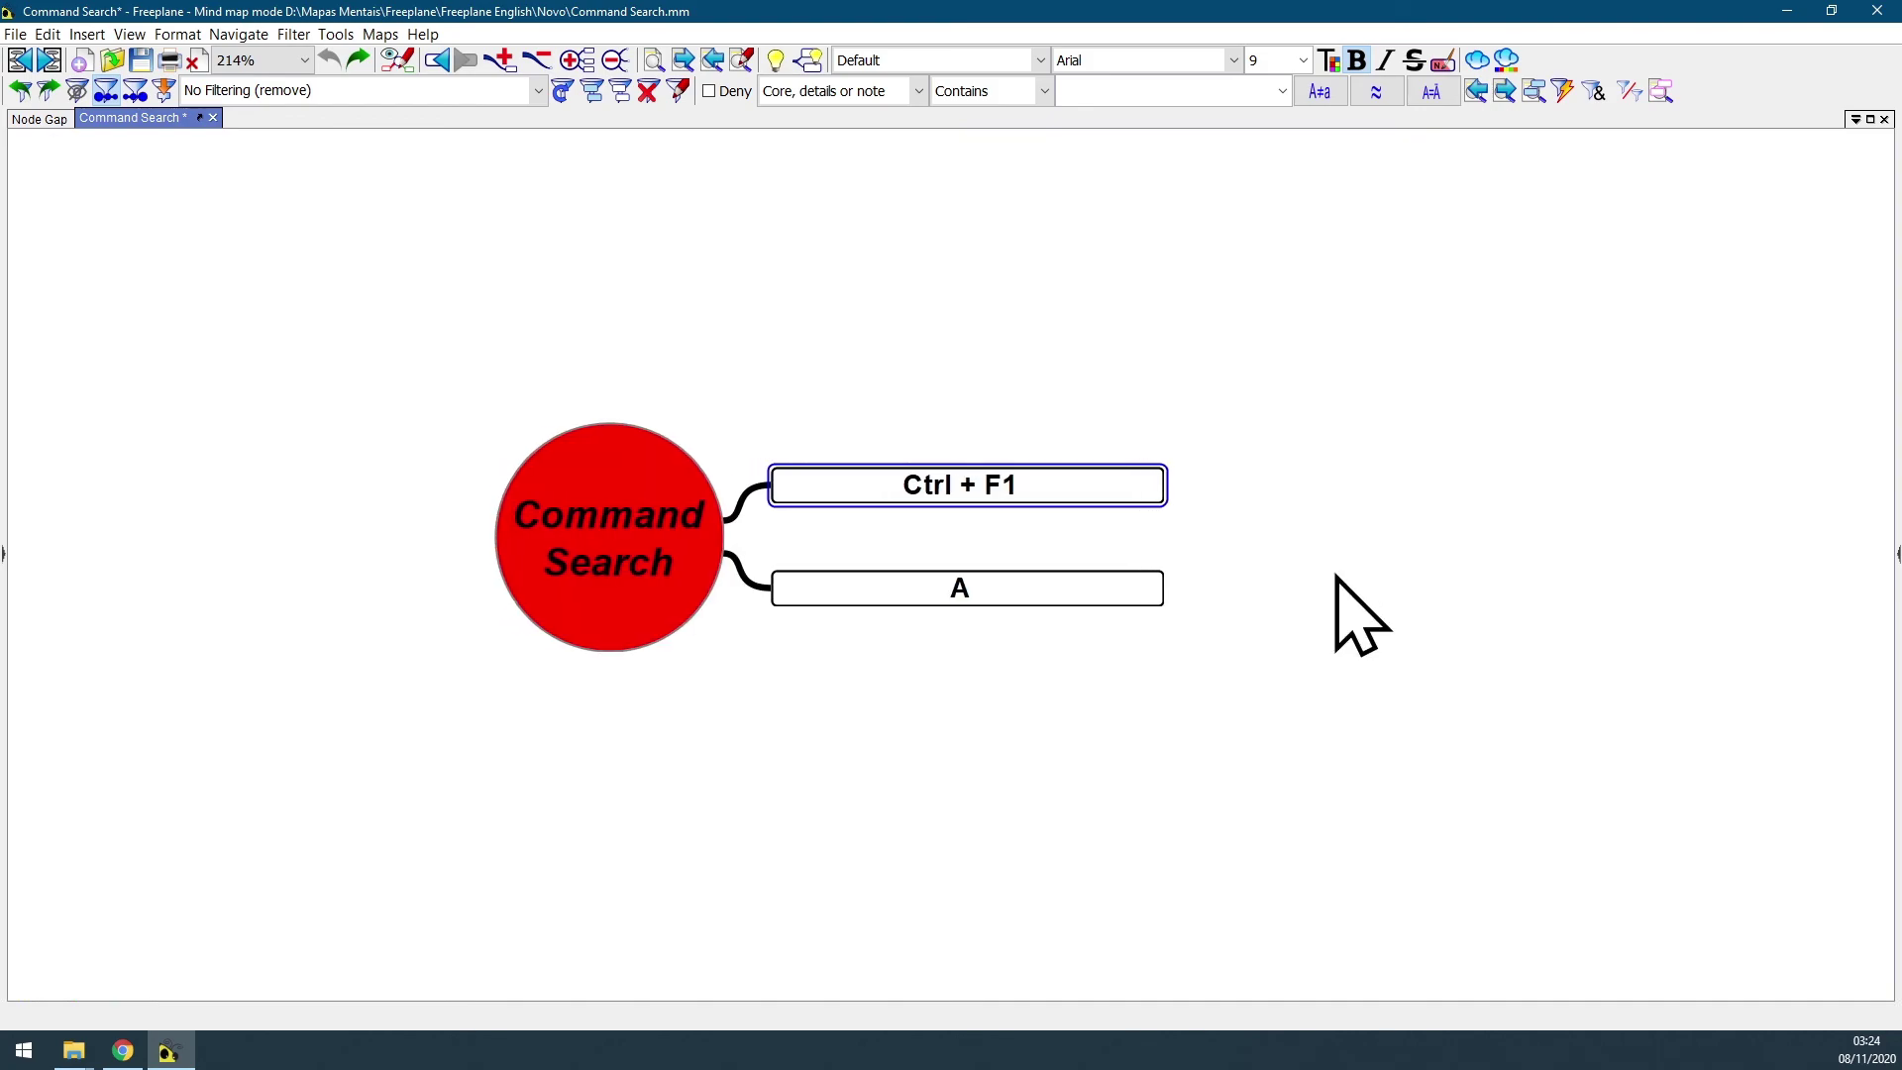